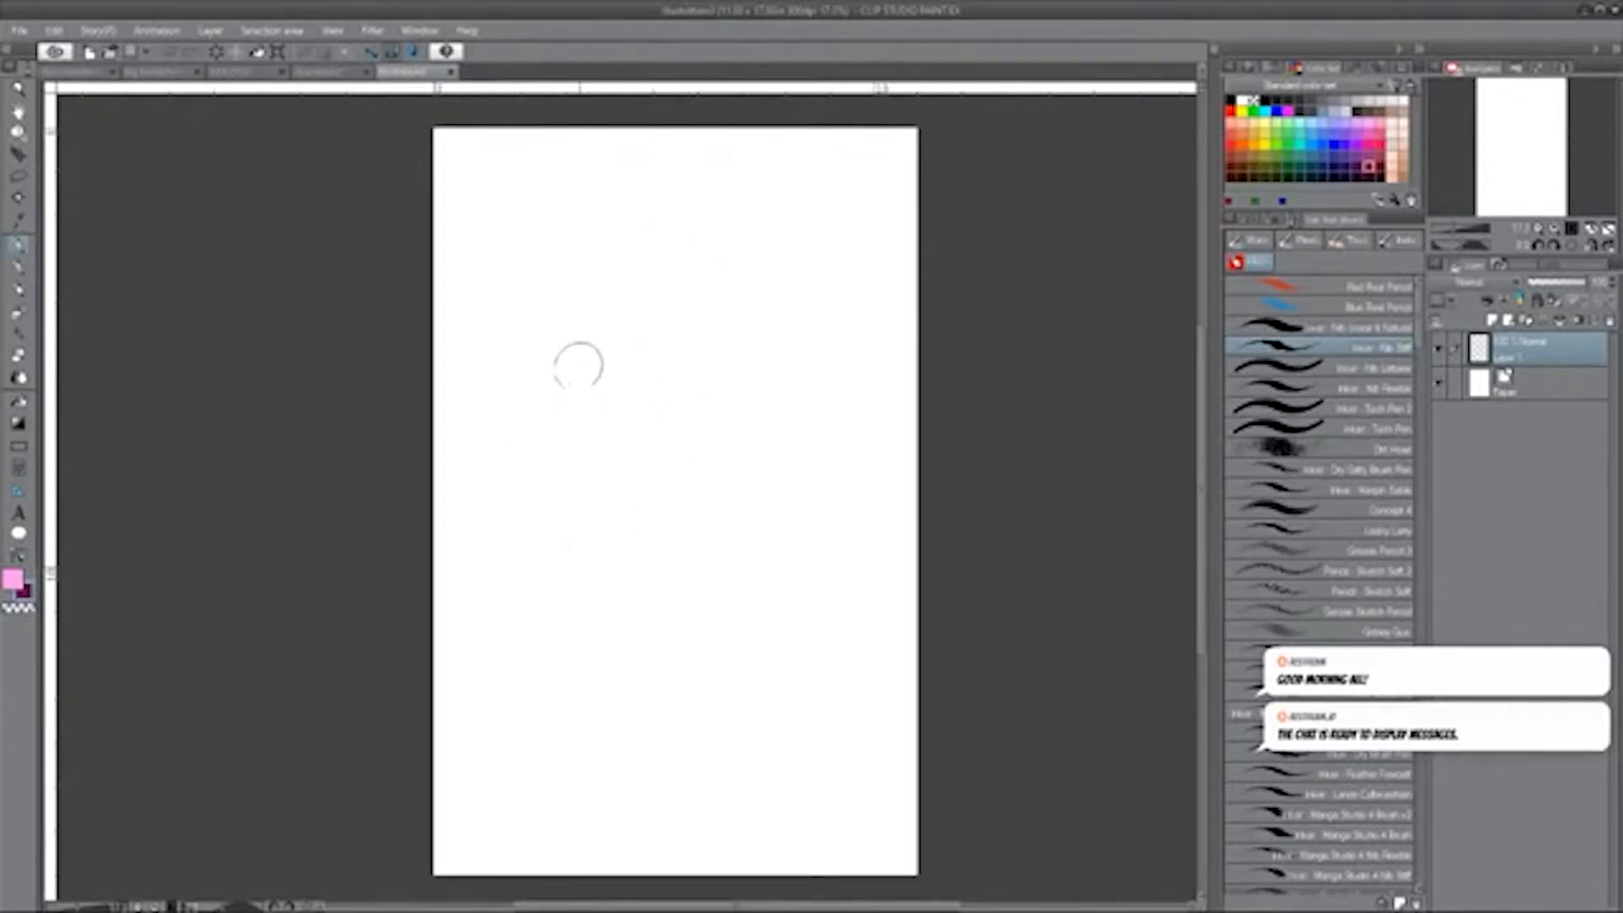
Handwrite the labels BACKGROUND and MID-GROUND in black in the upper half of the page with an Inker nib brush.
drag(488, 352, 514, 344)
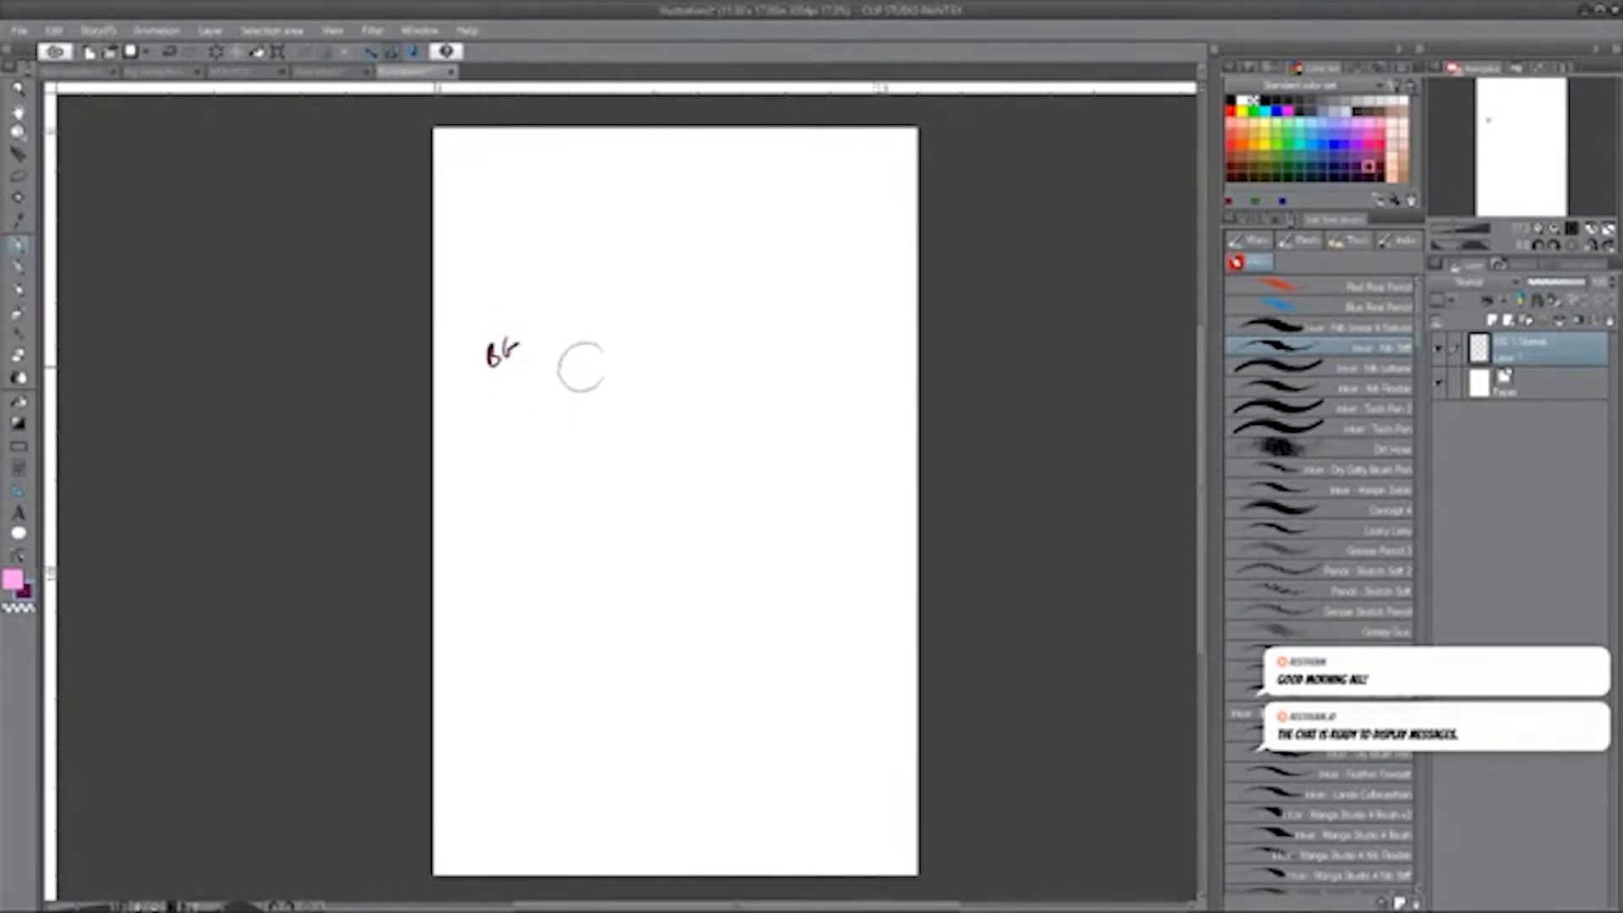
key(Delete)
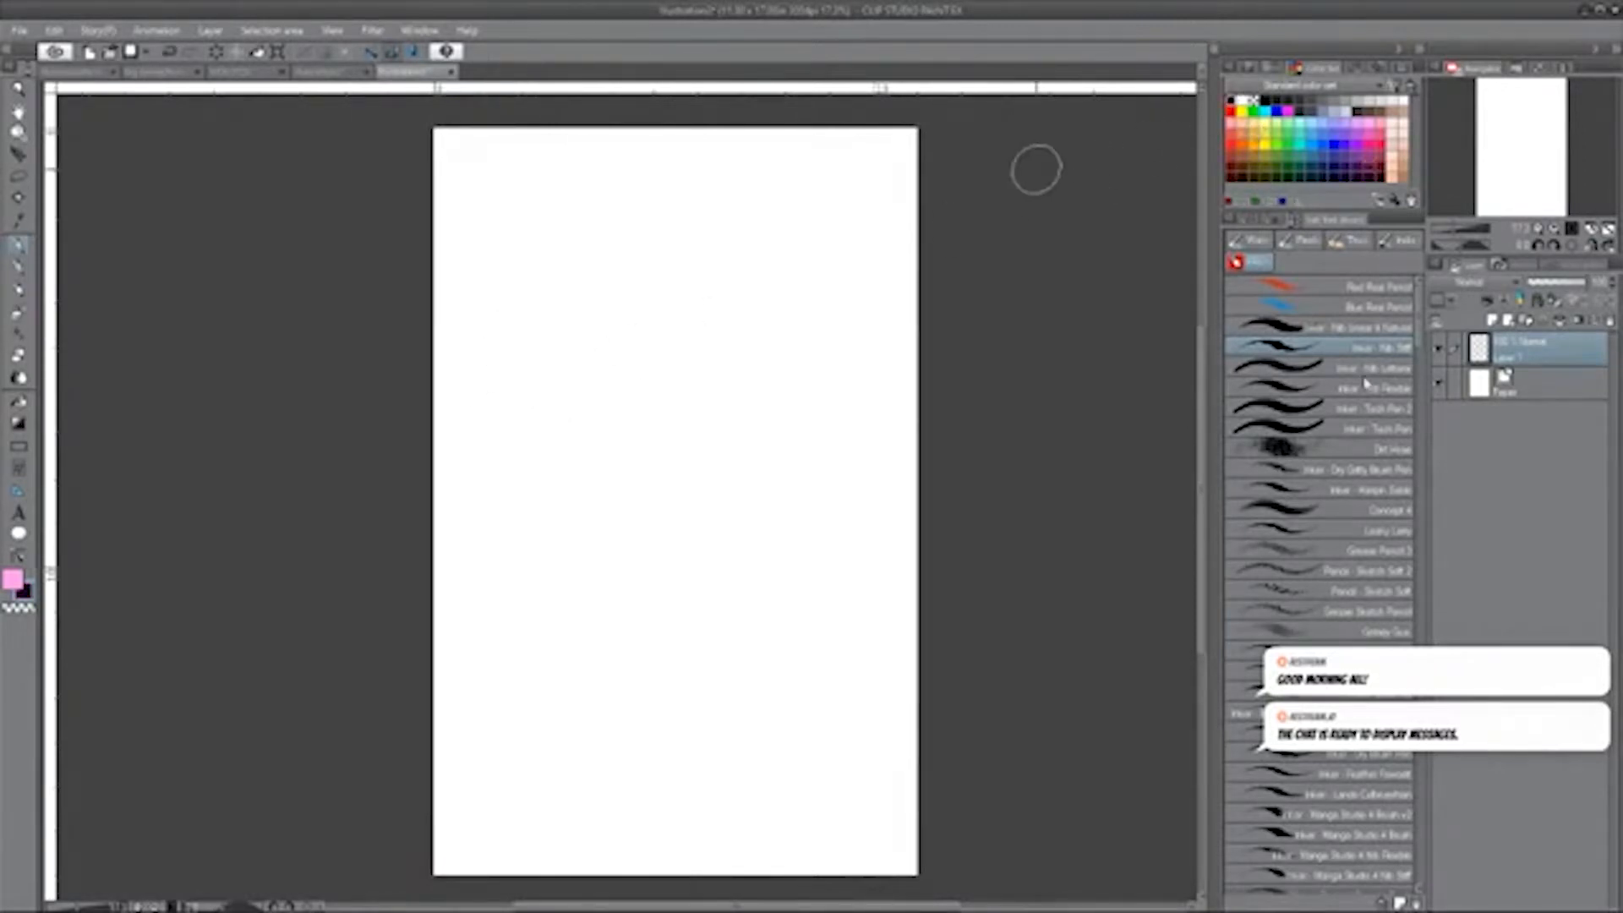
click(1388, 368)
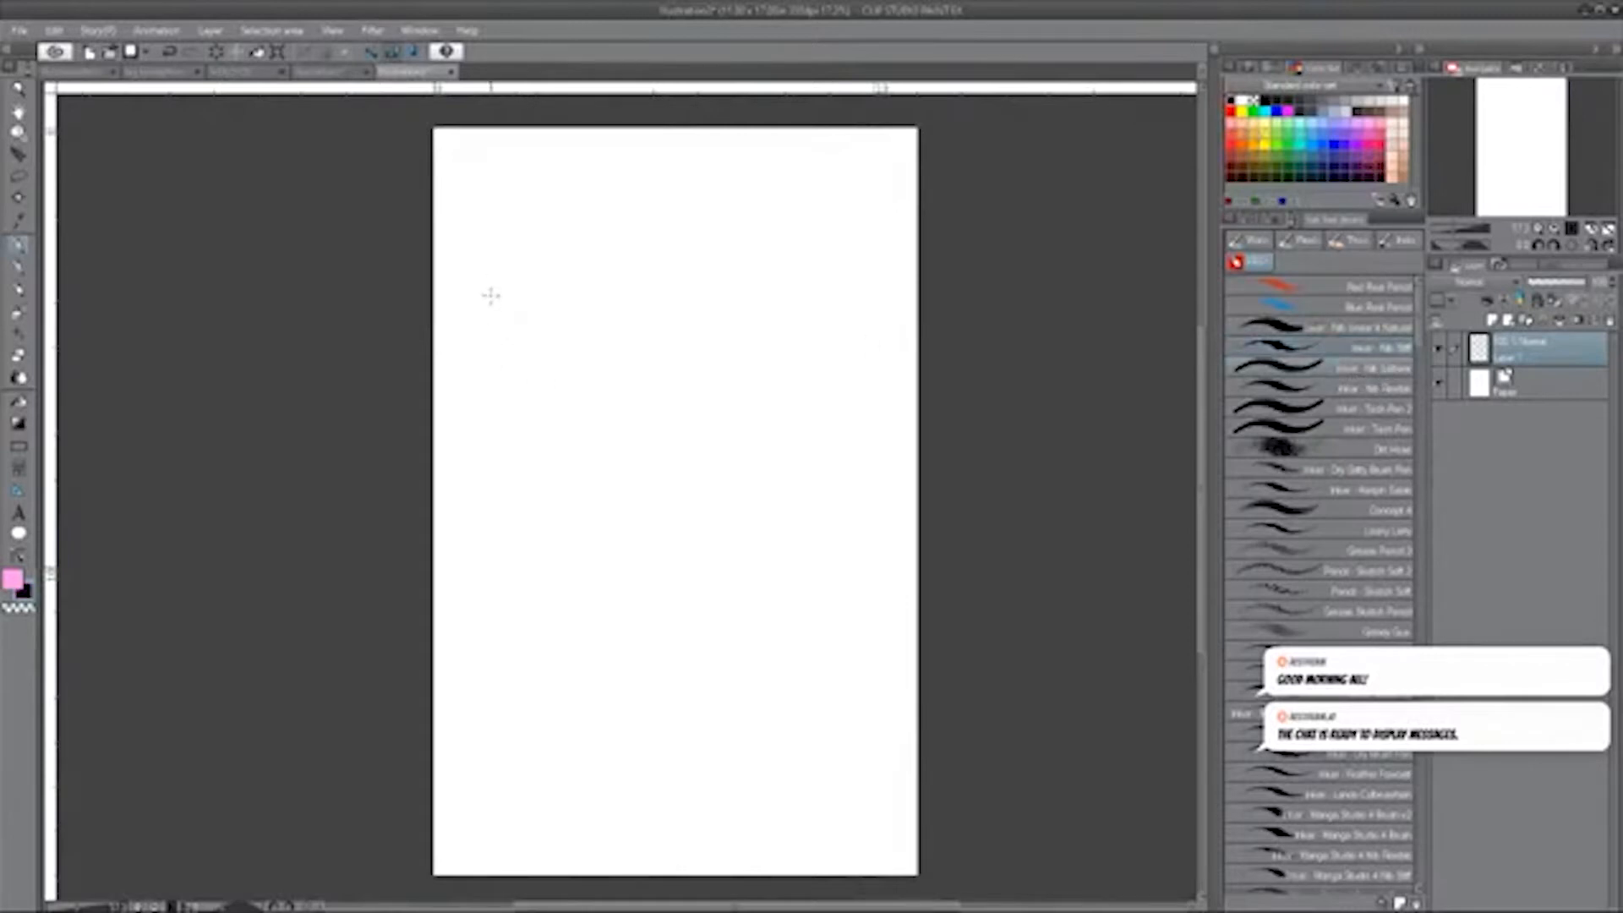
key(bracketright)
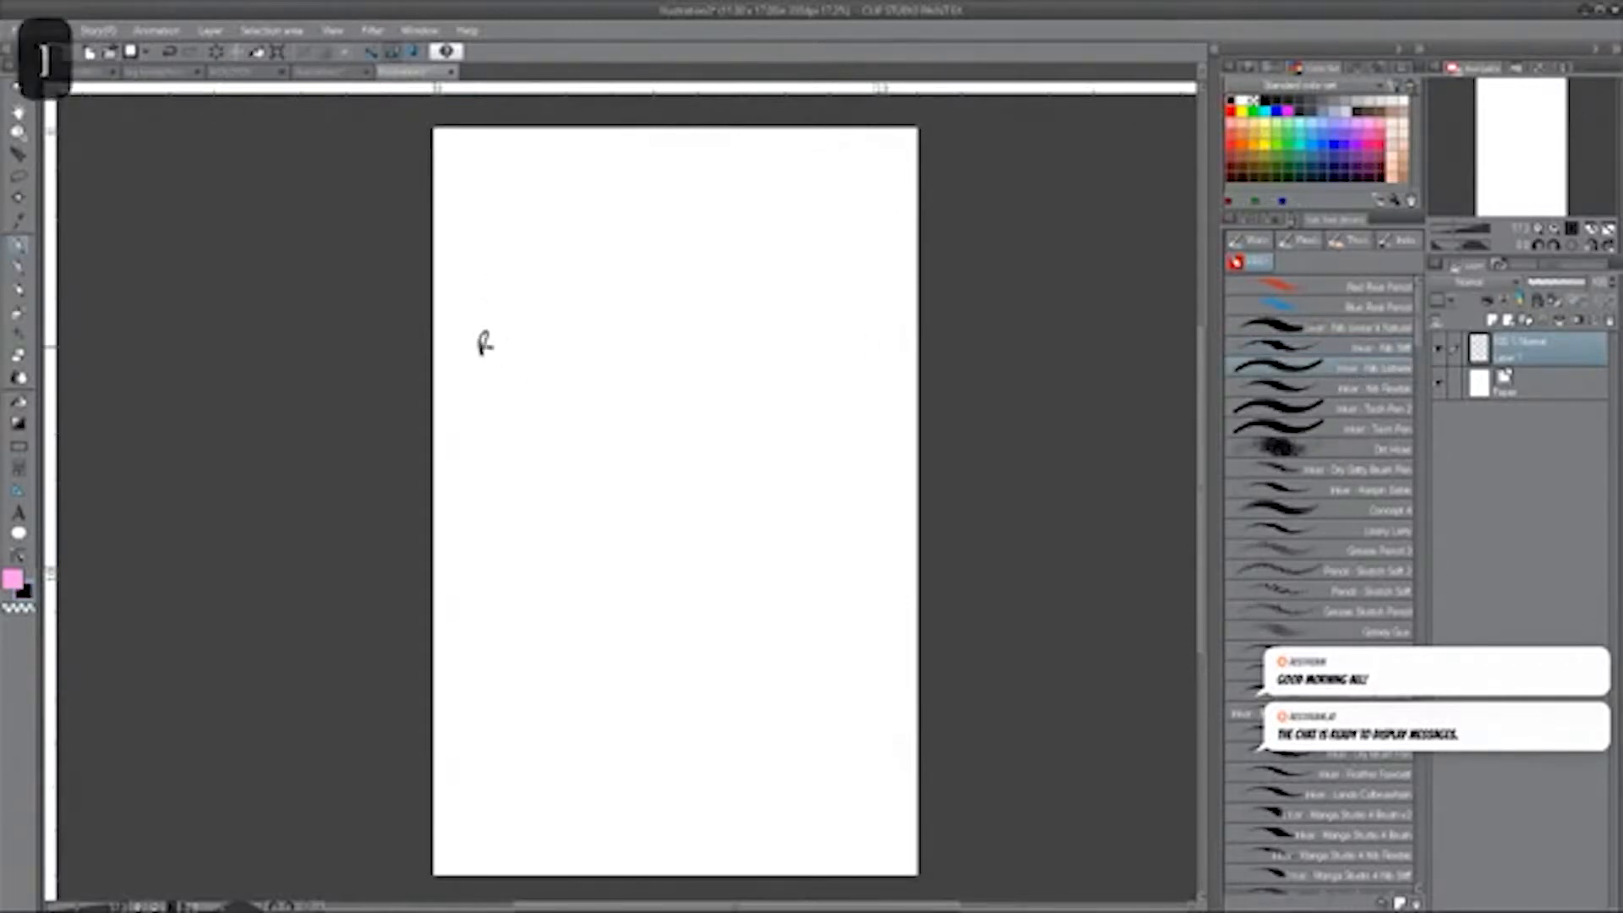
drag(506, 332, 518, 341)
drag(515, 324, 532, 337)
drag(540, 313, 542, 323)
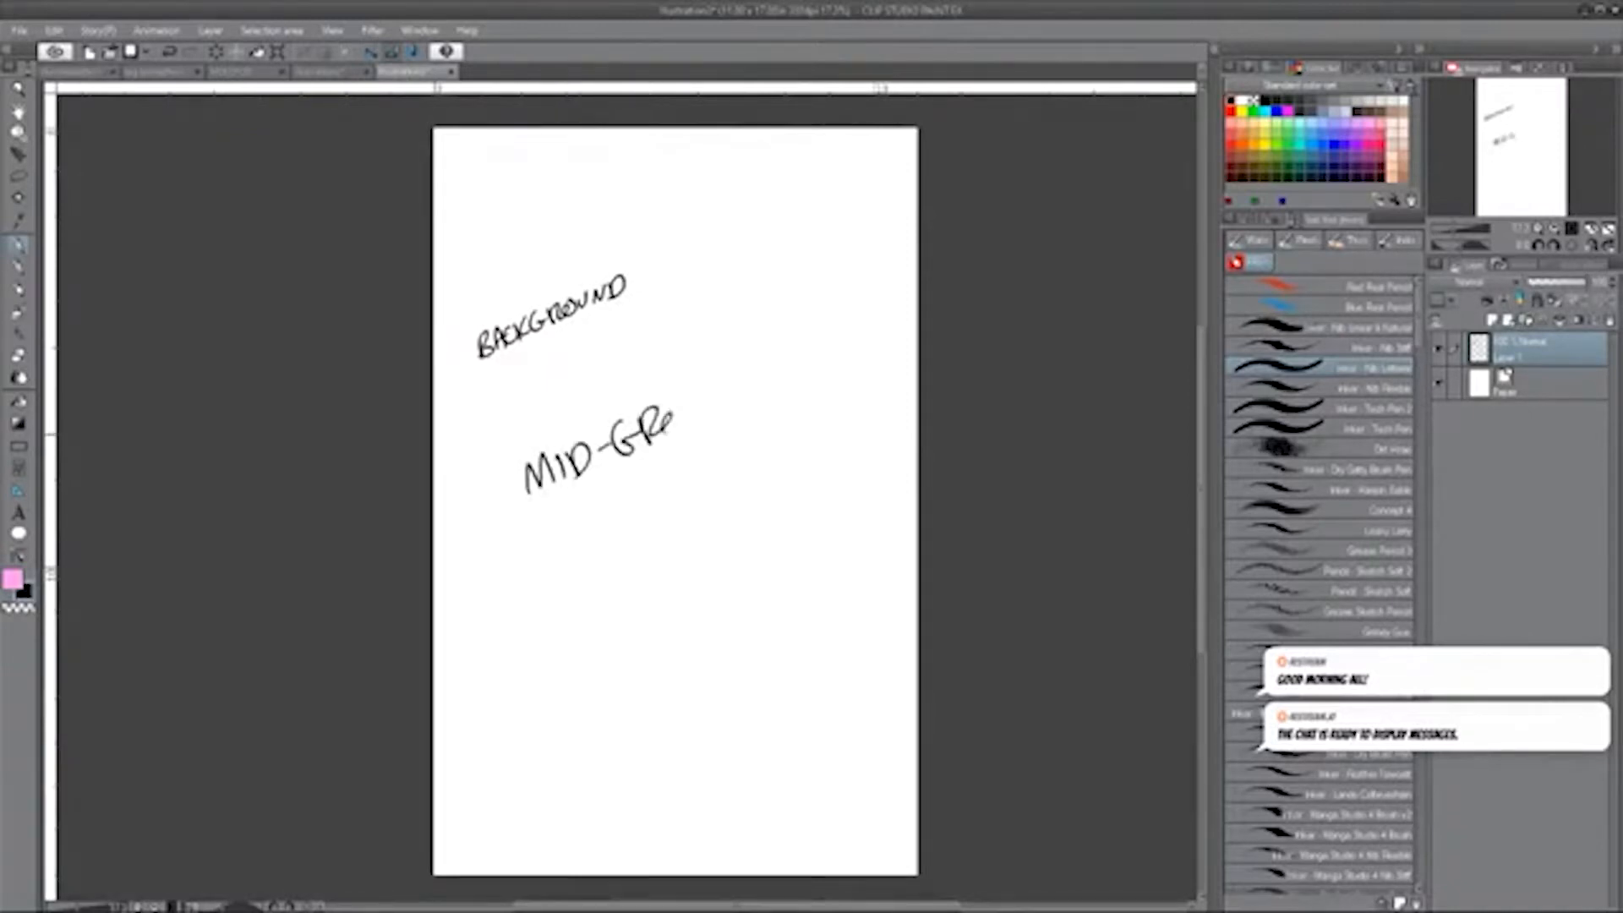
Handwrite the label FOREGROUND in much larger slanted letters across the lower part of the page.
drag(556, 693, 577, 795)
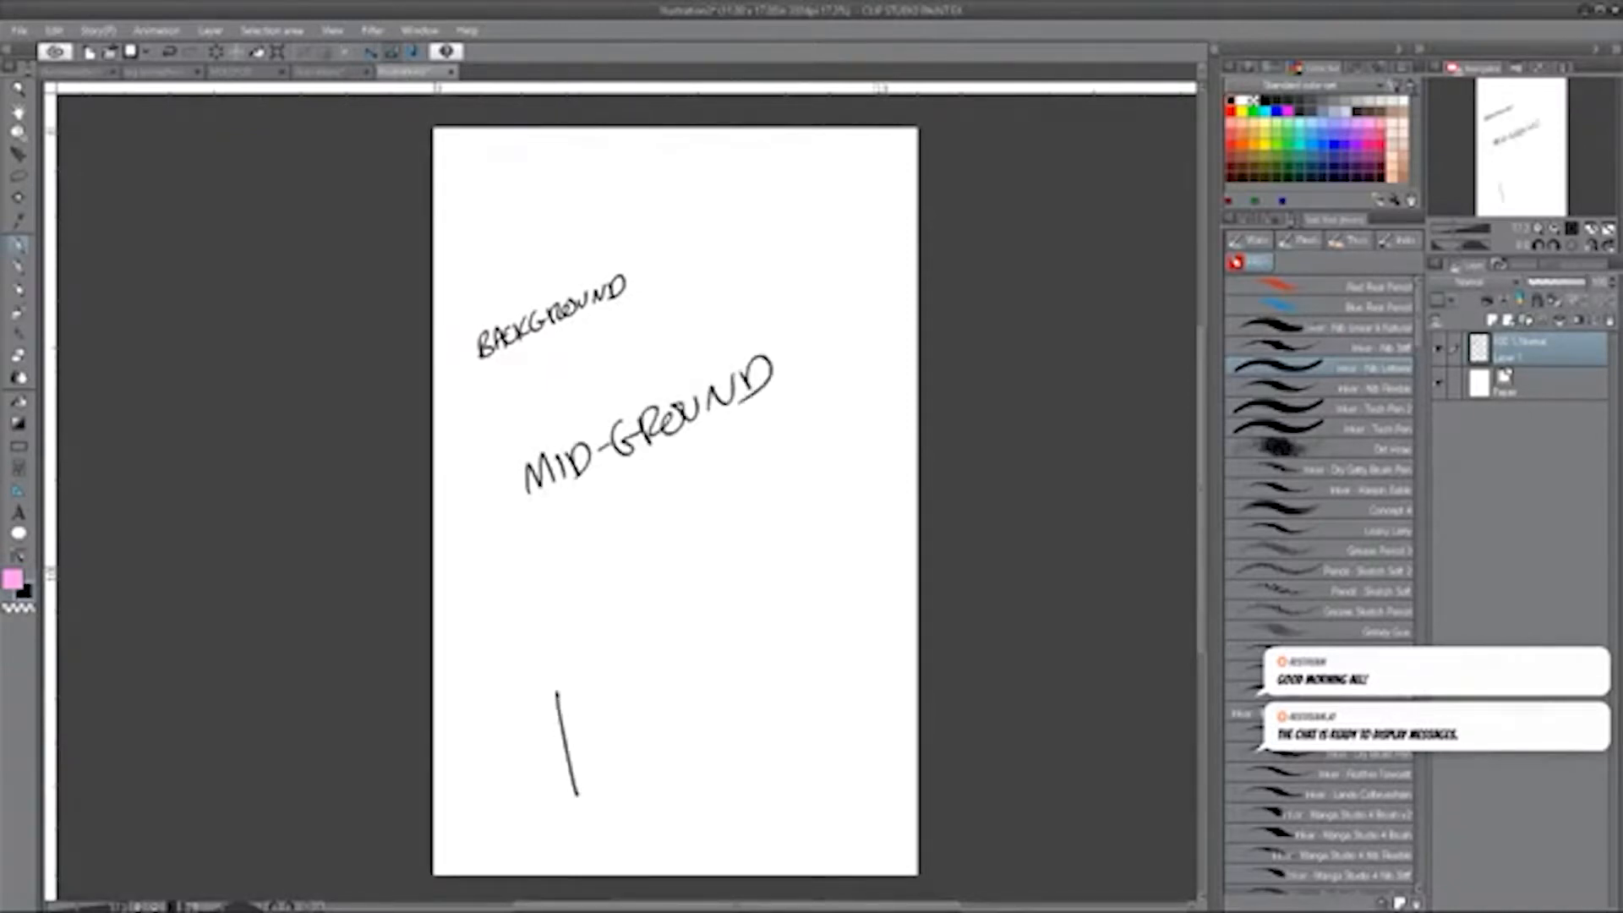
drag(595, 691, 585, 697)
mouse_move(616, 683)
mouse_down()
mouse_move(596, 782)
mouse_move(639, 759)
mouse_move(639, 704)
mouse_move(669, 721)
mouse_up()
drag(655, 650, 671, 714)
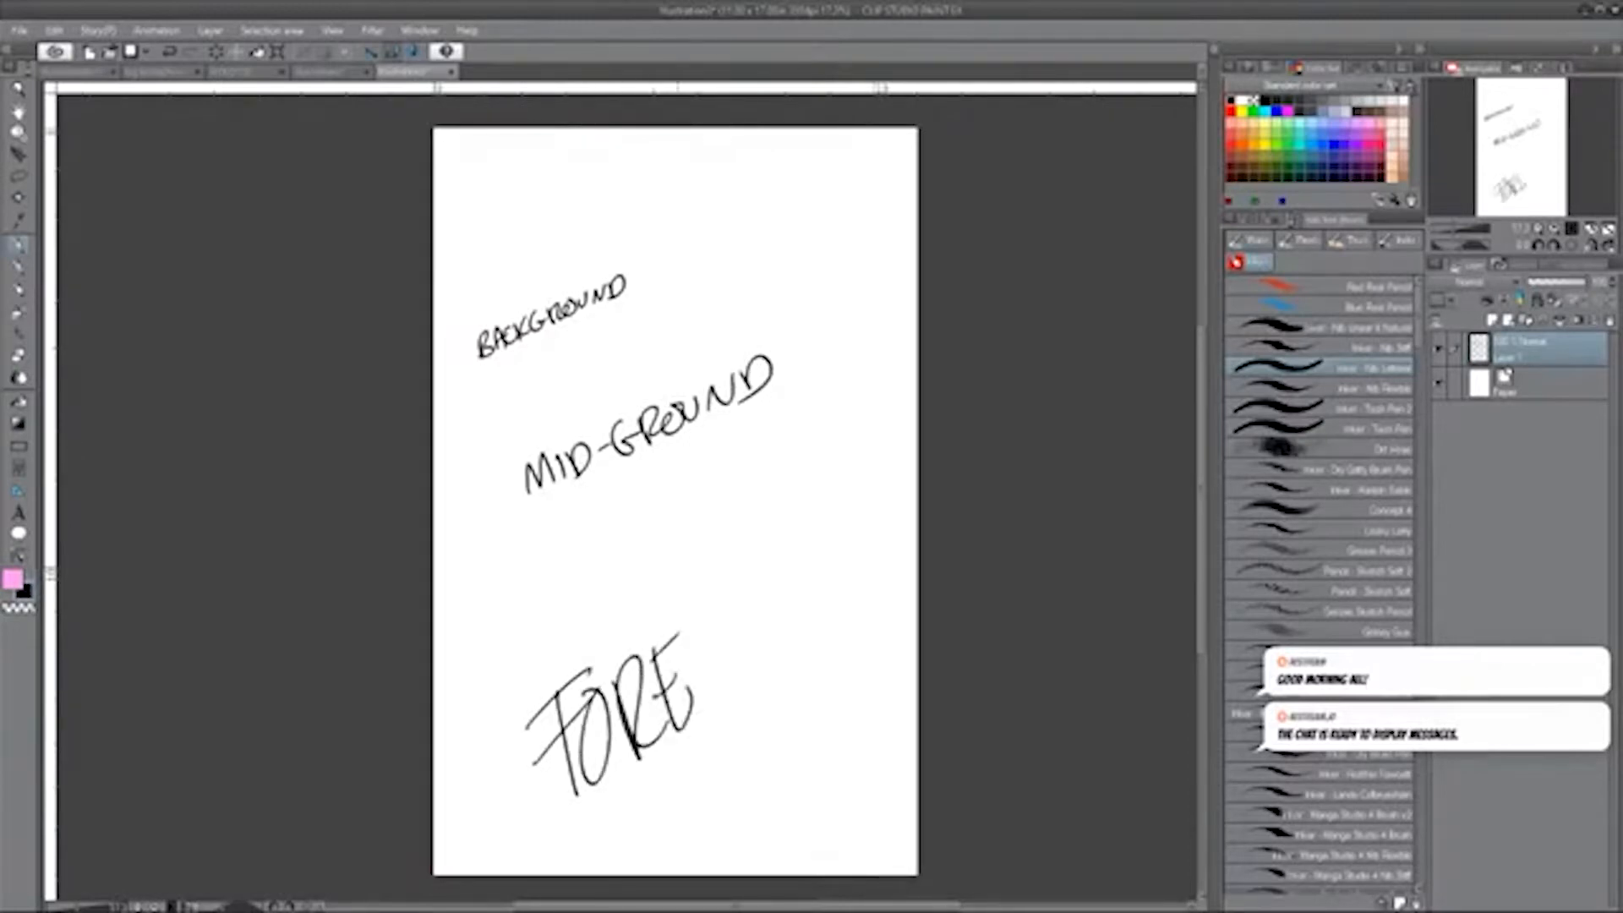
mouse_move(724, 636)
mouse_down()
mouse_move(718, 682)
mouse_move(742, 688)
mouse_move(764, 596)
mouse_move(802, 583)
mouse_move(823, 625)
mouse_move(836, 547)
mouse_move(852, 605)
mouse_up()
drag(849, 537, 856, 600)
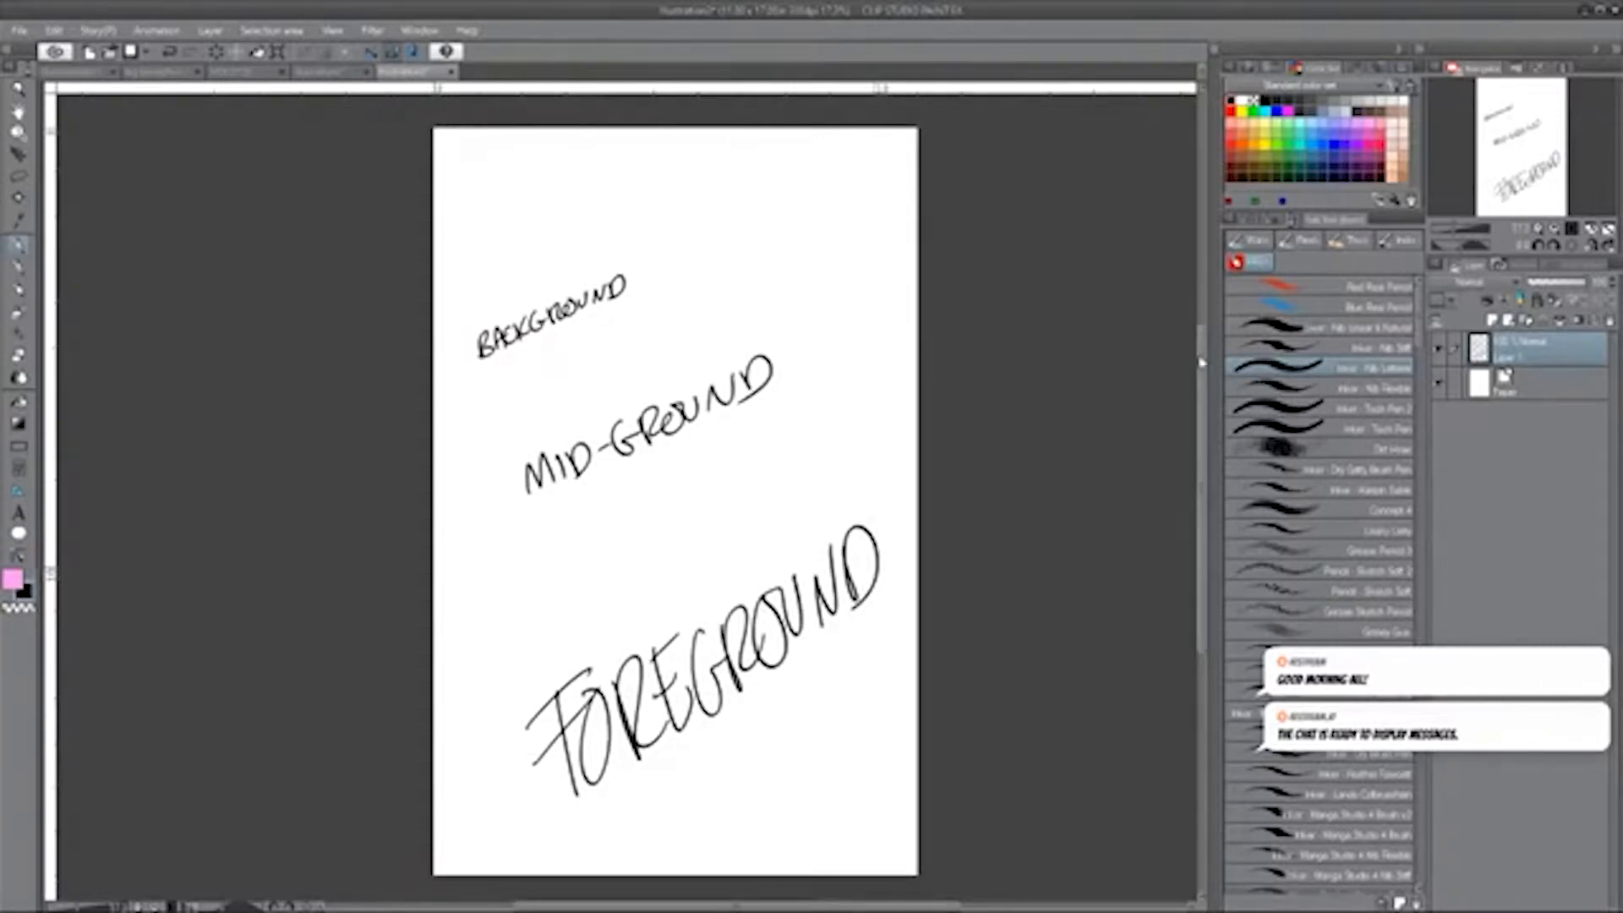
drag(1201, 363, 1202, 364)
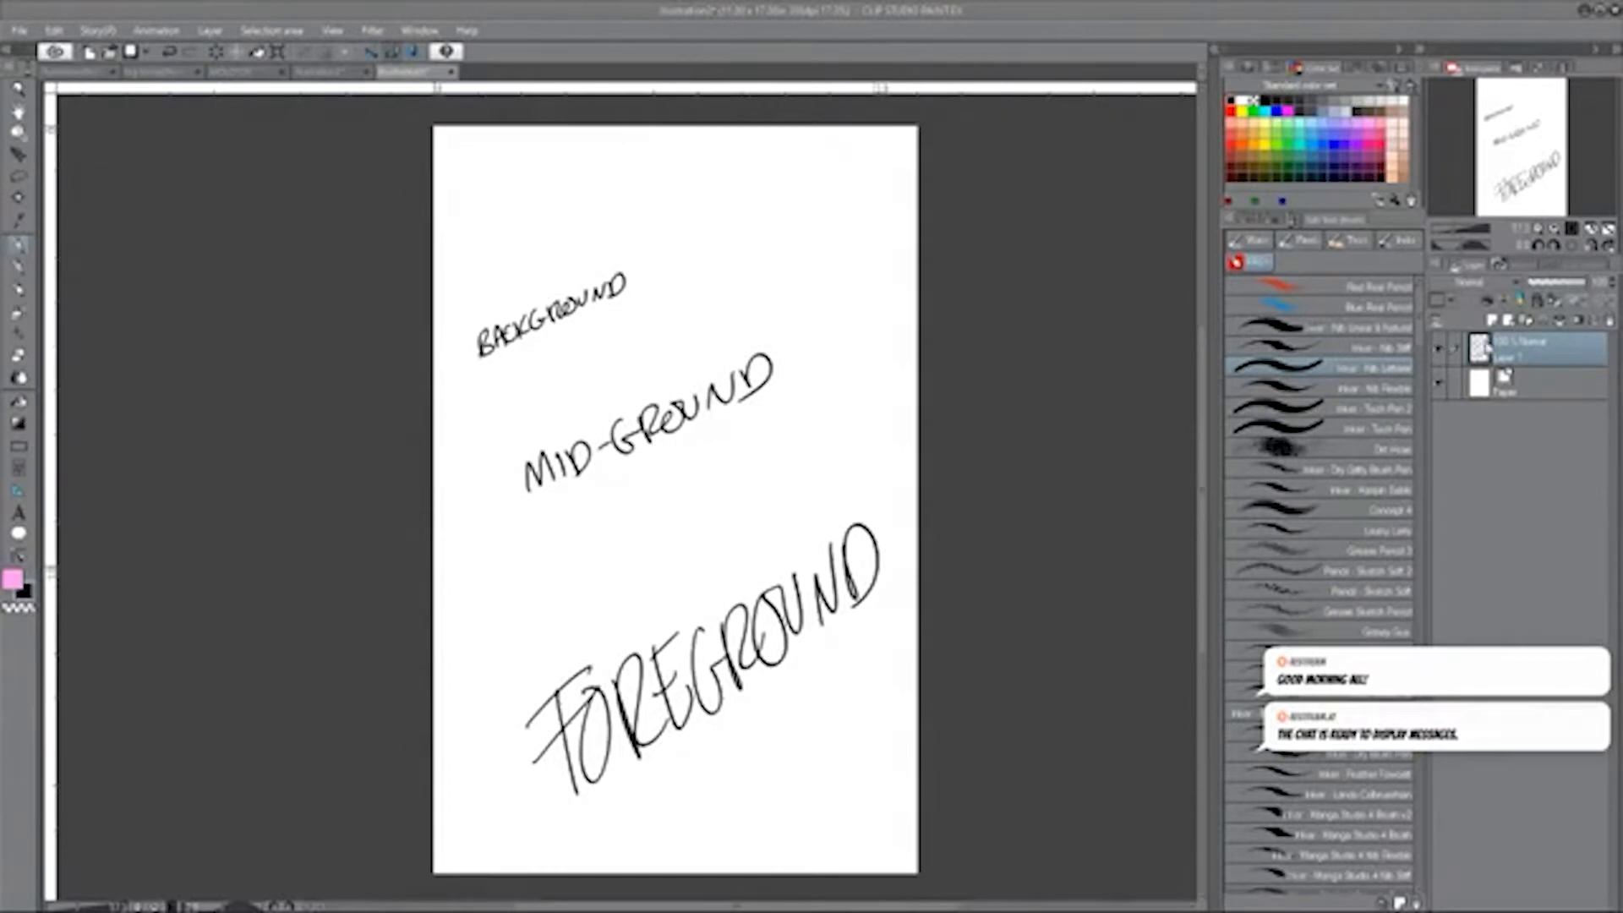
Add a new layer above the lettering and lower the lettering layer's opacity so it is only a faint guide.
click(1495, 322)
click(1529, 383)
drag(1560, 286, 1542, 287)
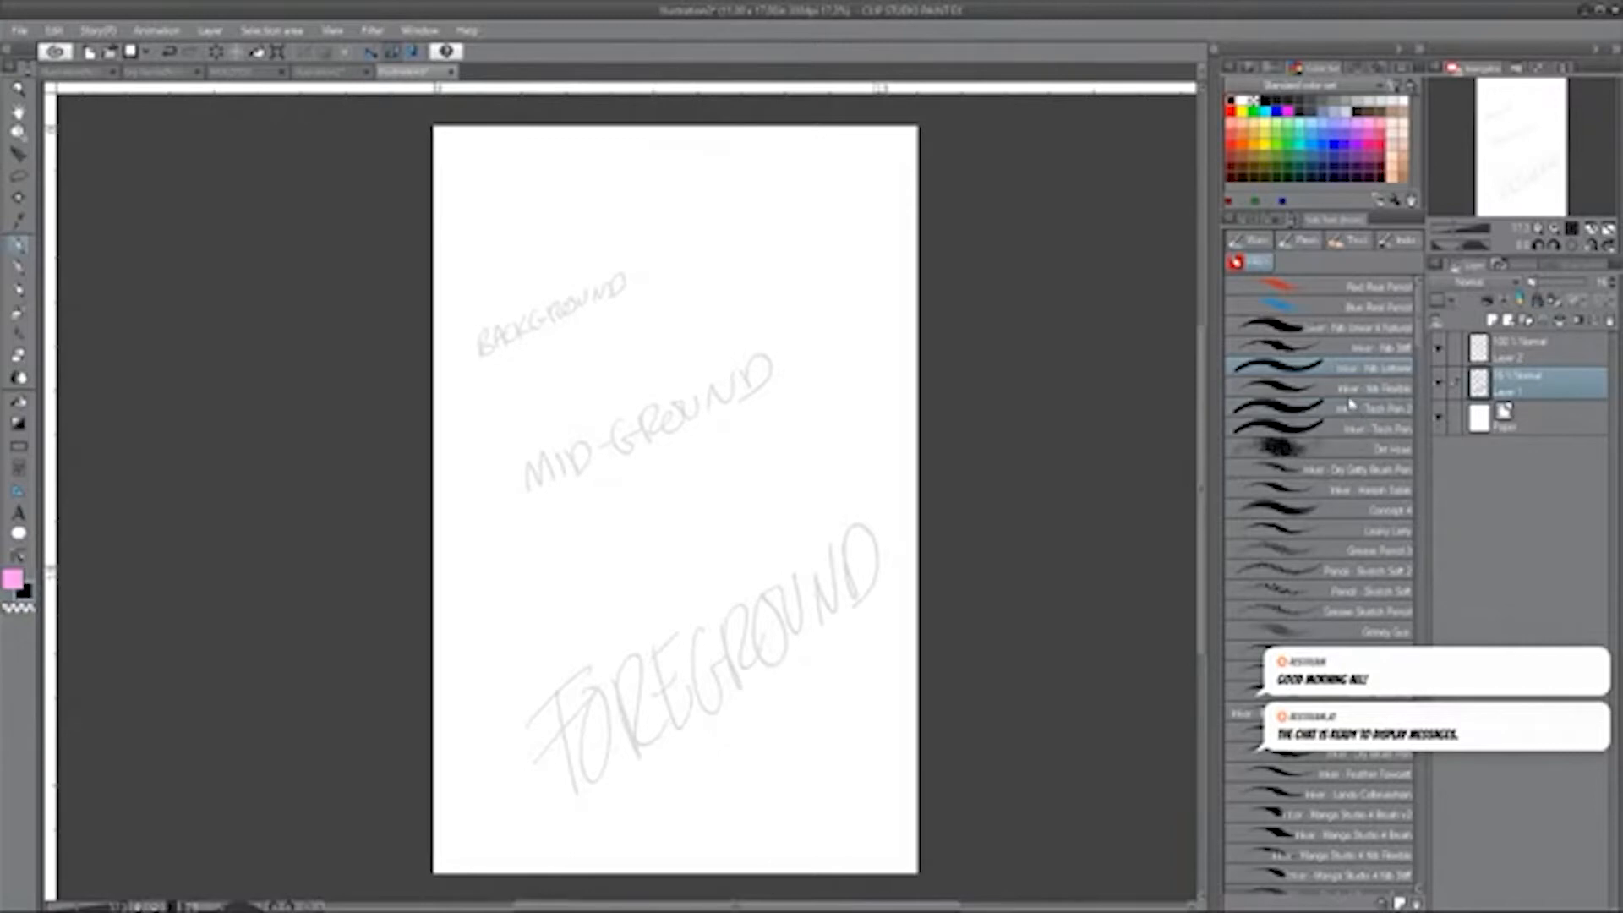
On the new empty layer, sketch the left contour of a leaning tree trunk in black through the mid-ground.
click(1348, 514)
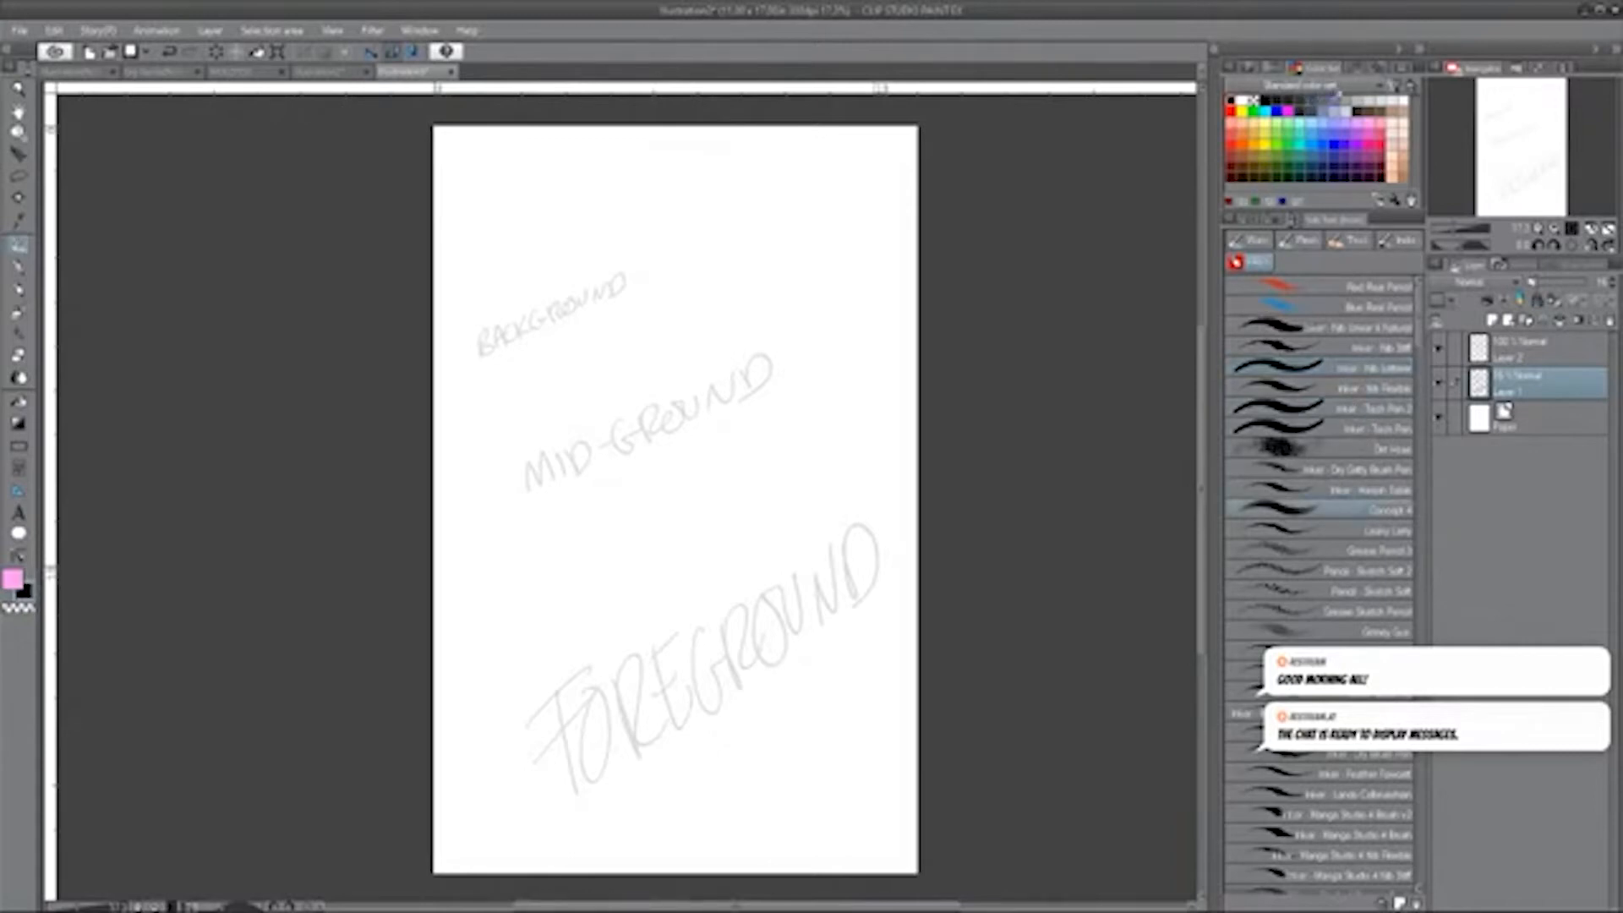
click(1339, 97)
click(1236, 102)
drag(503, 586, 582, 531)
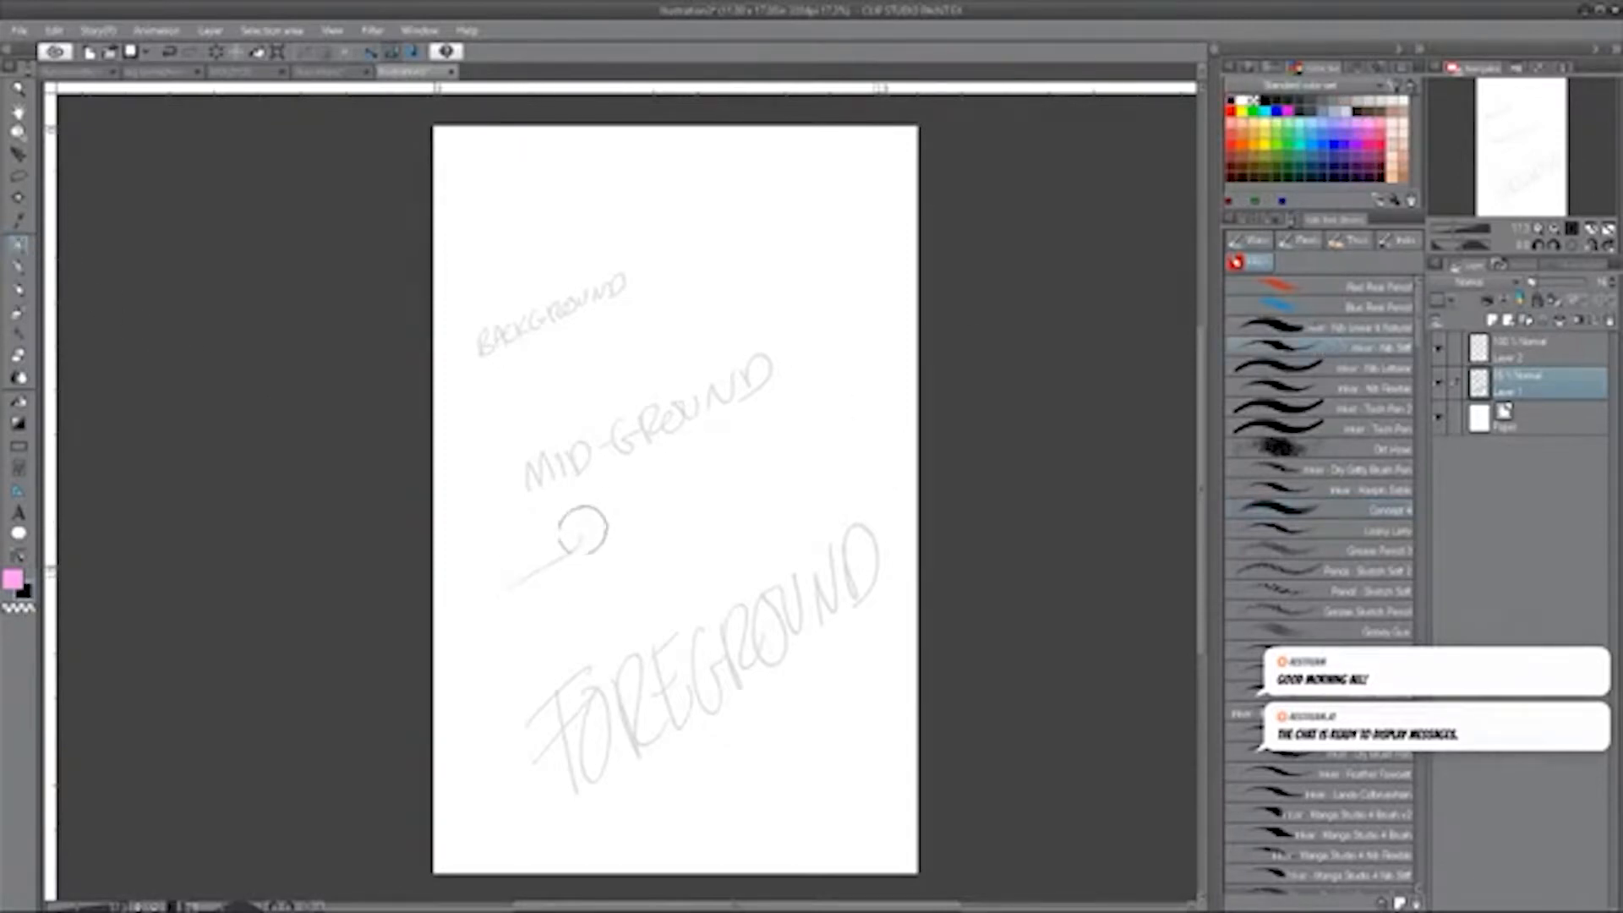
click(1493, 350)
drag(514, 583, 630, 478)
drag(495, 593, 538, 574)
mouse_move(604, 501)
mouse_down()
mouse_move(666, 421)
mouse_move(663, 439)
mouse_move(689, 382)
mouse_up()
drag(705, 307, 697, 359)
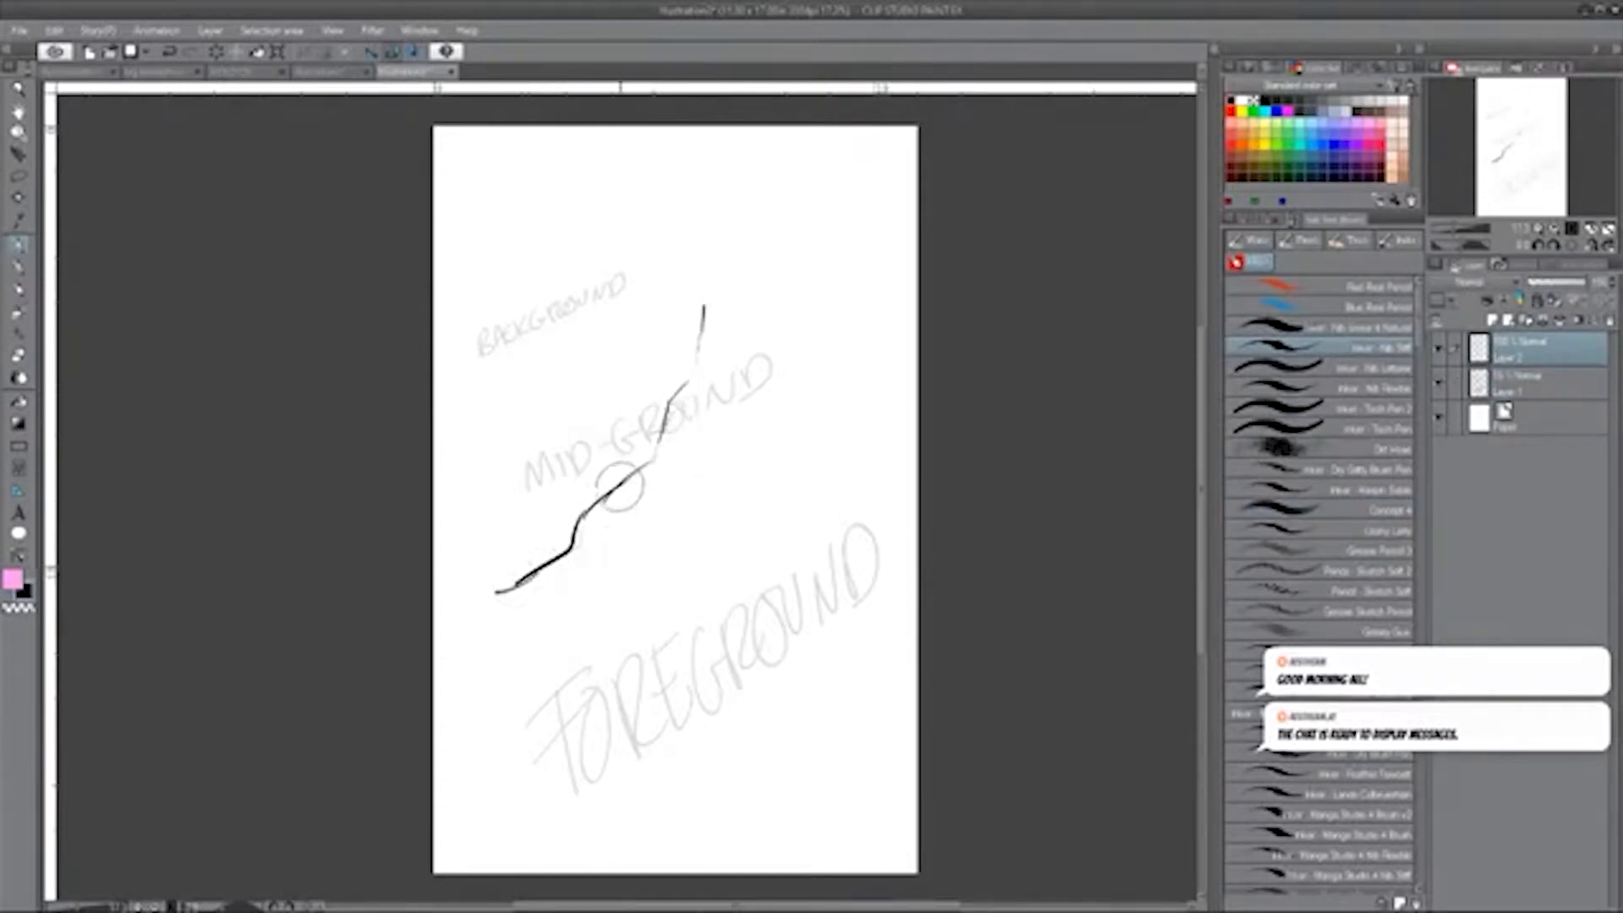
Sketch the tree's roots, the right side of the trunk and the forking upper branches.
drag(584, 530, 570, 567)
drag(595, 561, 666, 558)
mouse_move(650, 526)
mouse_down()
mouse_move(707, 465)
mouse_move(704, 441)
mouse_up()
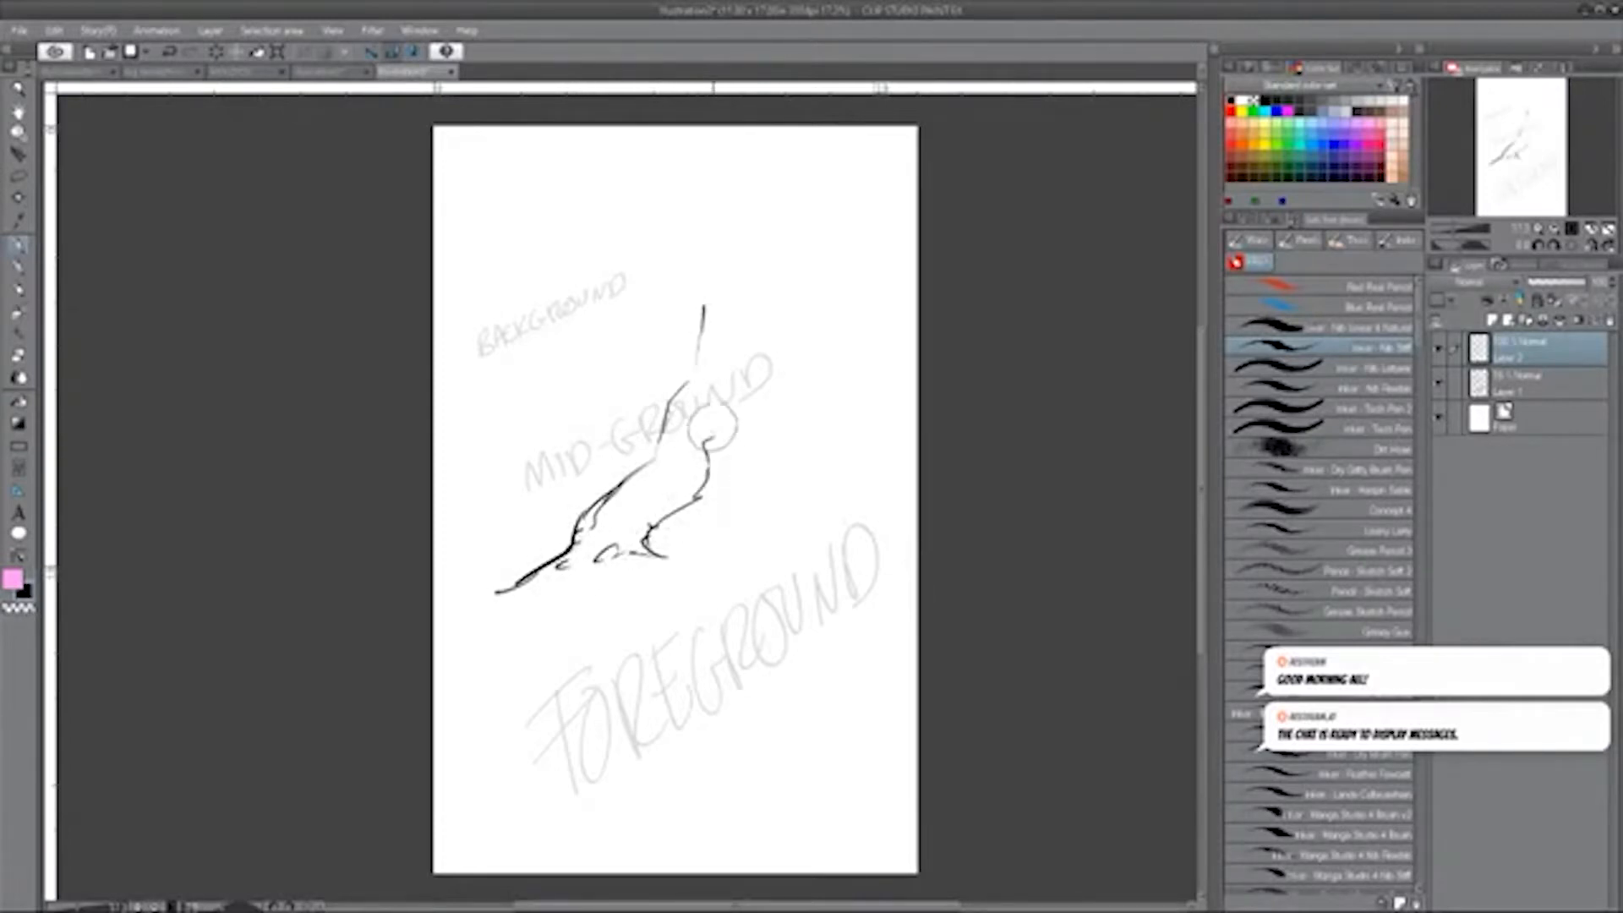
drag(692, 365, 641, 251)
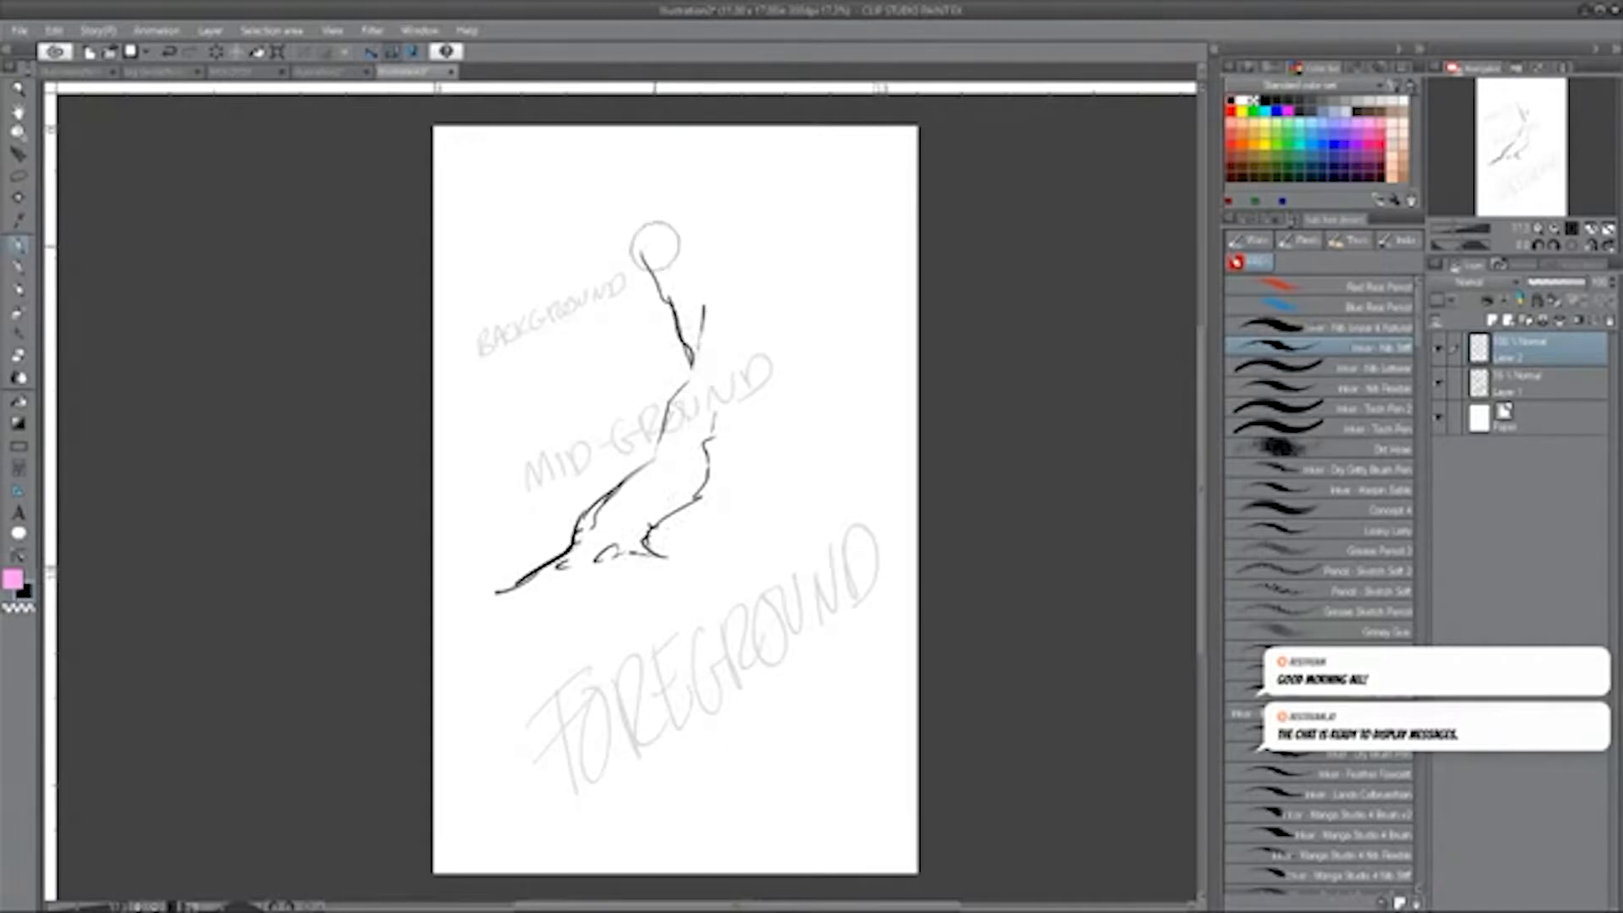
mouse_move(705, 338)
mouse_down()
mouse_move(671, 275)
mouse_move(567, 182)
mouse_move(711, 261)
mouse_move(679, 188)
mouse_up()
mouse_move(810, 267)
mouse_down()
mouse_move(845, 169)
mouse_move(831, 151)
mouse_move(799, 199)
mouse_up()
mouse_move(717, 413)
mouse_down()
mouse_move(804, 350)
mouse_move(825, 307)
mouse_move(813, 258)
mouse_up()
mouse_move(742, 381)
mouse_down()
mouse_move(822, 534)
mouse_move(711, 519)
mouse_up()
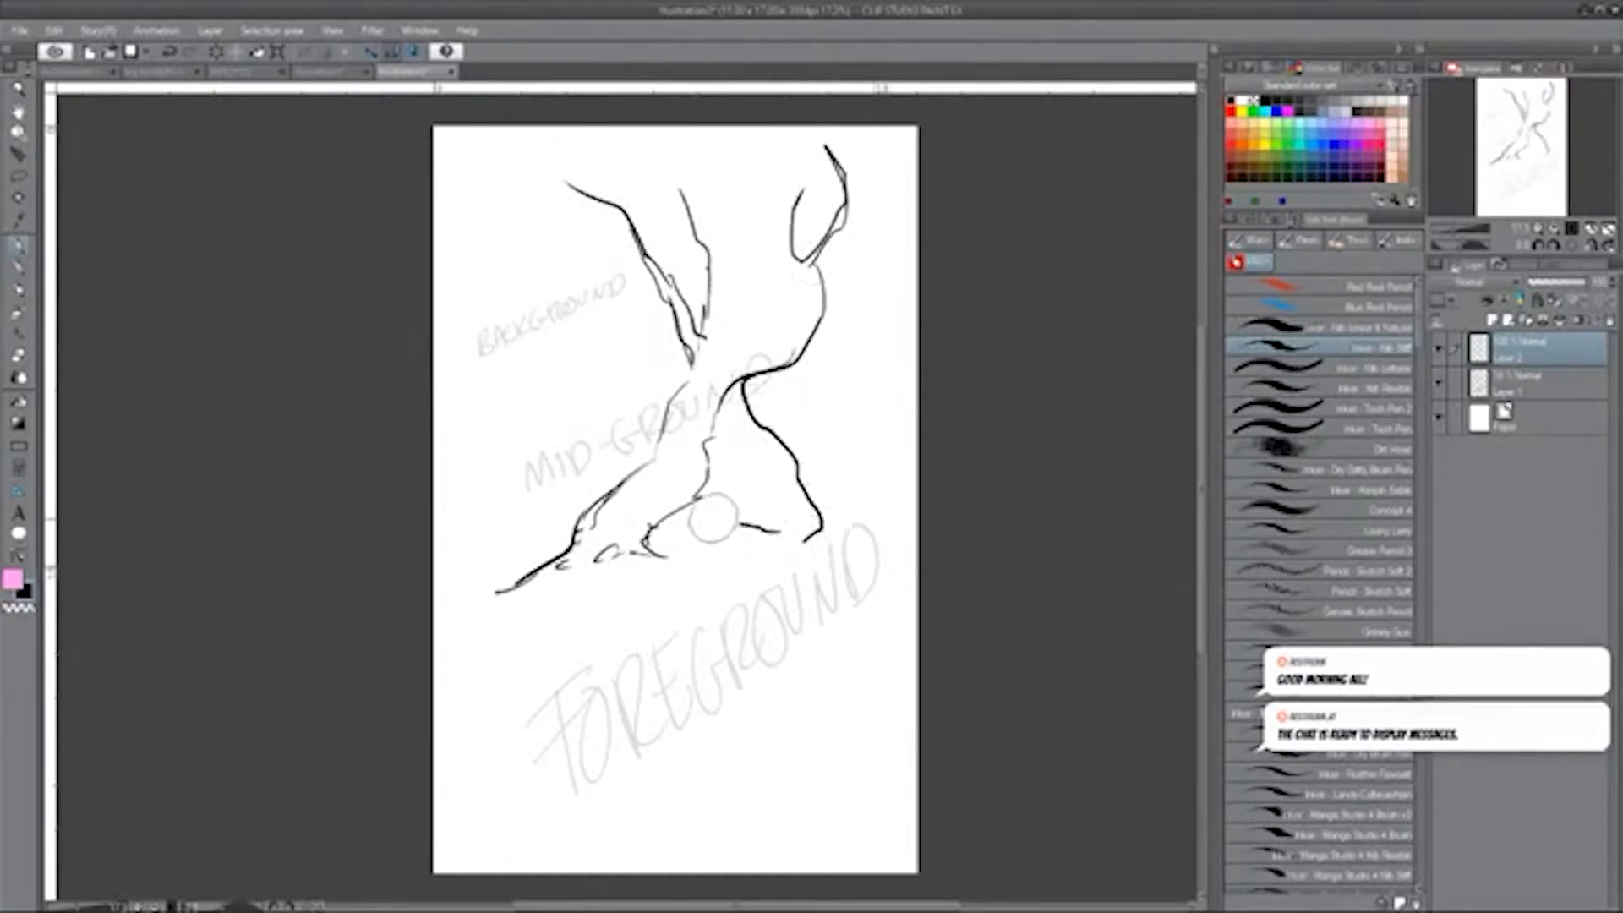
Draw the inner branch lines and a wavy canopy edge across the top of the page.
drag(707, 420, 701, 420)
drag(722, 398, 713, 396)
drag(770, 298, 744, 184)
drag(734, 184, 673, 174)
drag(668, 175, 641, 146)
mouse_move(621, 207)
mouse_down()
mouse_move(564, 182)
mouse_move(507, 213)
mouse_move(439, 151)
mouse_move(702, 152)
mouse_move(672, 162)
mouse_up()
drag(741, 161, 875, 156)
Add short bark marks and dots to the upper trunk and extend the canopy edge at the right.
drag(707, 247, 694, 310)
mouse_move(693, 310)
mouse_down()
mouse_move(699, 333)
mouse_move(734, 306)
mouse_up()
click(728, 275)
mouse_move(725, 290)
mouse_down()
mouse_move(734, 259)
mouse_move(763, 326)
mouse_up()
click(728, 258)
click(768, 316)
click(776, 306)
click(786, 302)
drag(846, 204, 893, 155)
Draw the ground line on both sides of the tree base out to the page edges.
drag(760, 533, 791, 535)
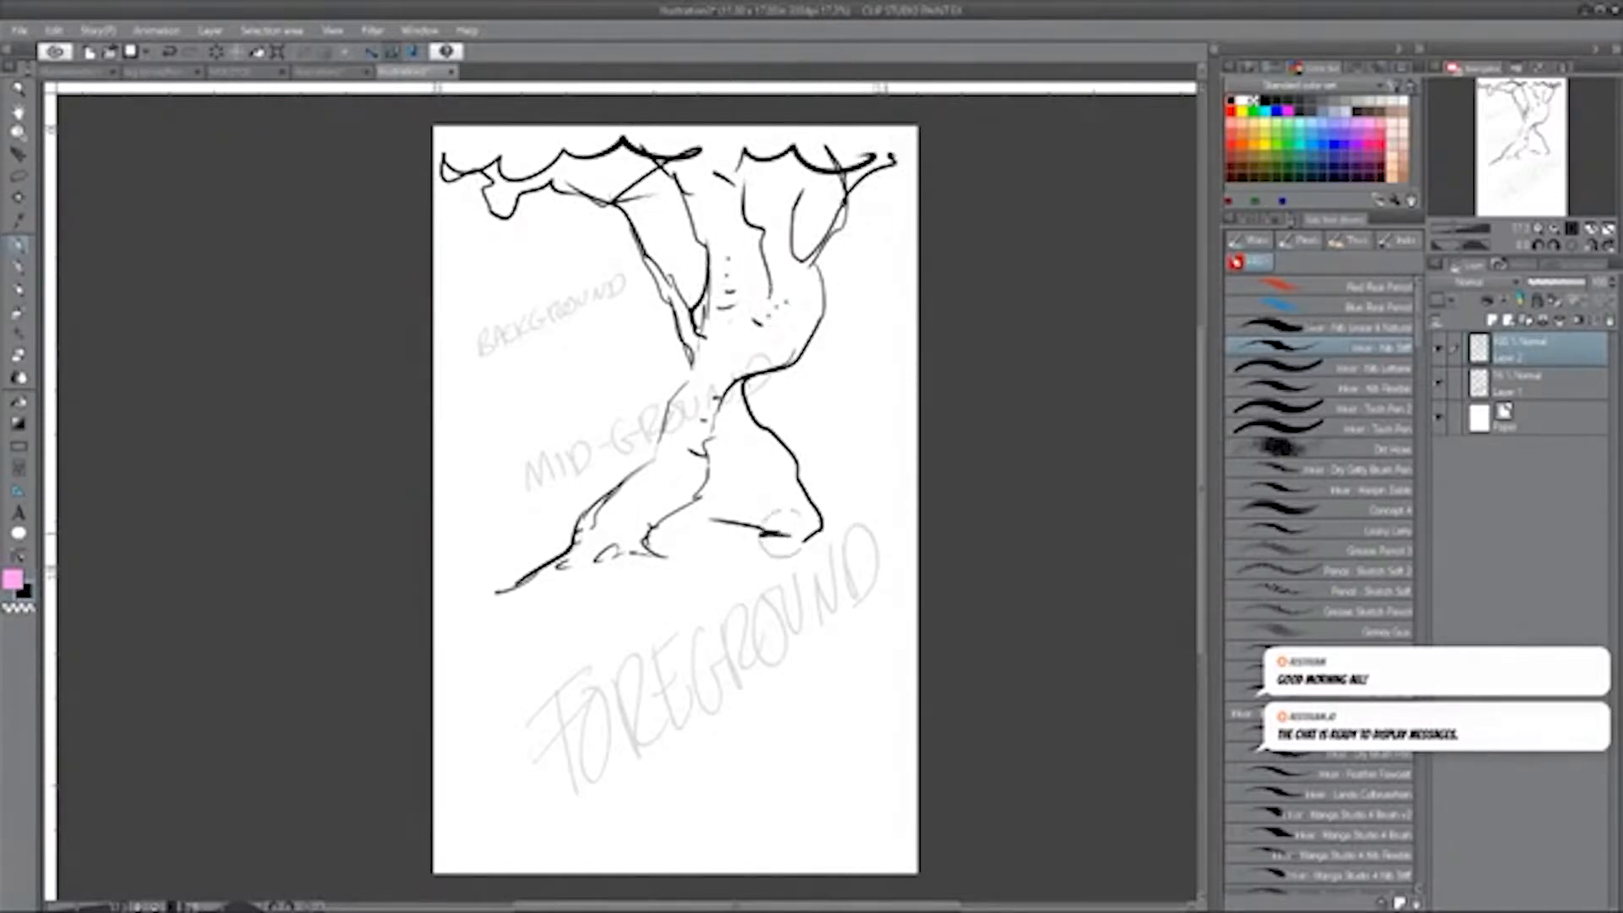
drag(566, 553, 435, 580)
drag(795, 529, 909, 533)
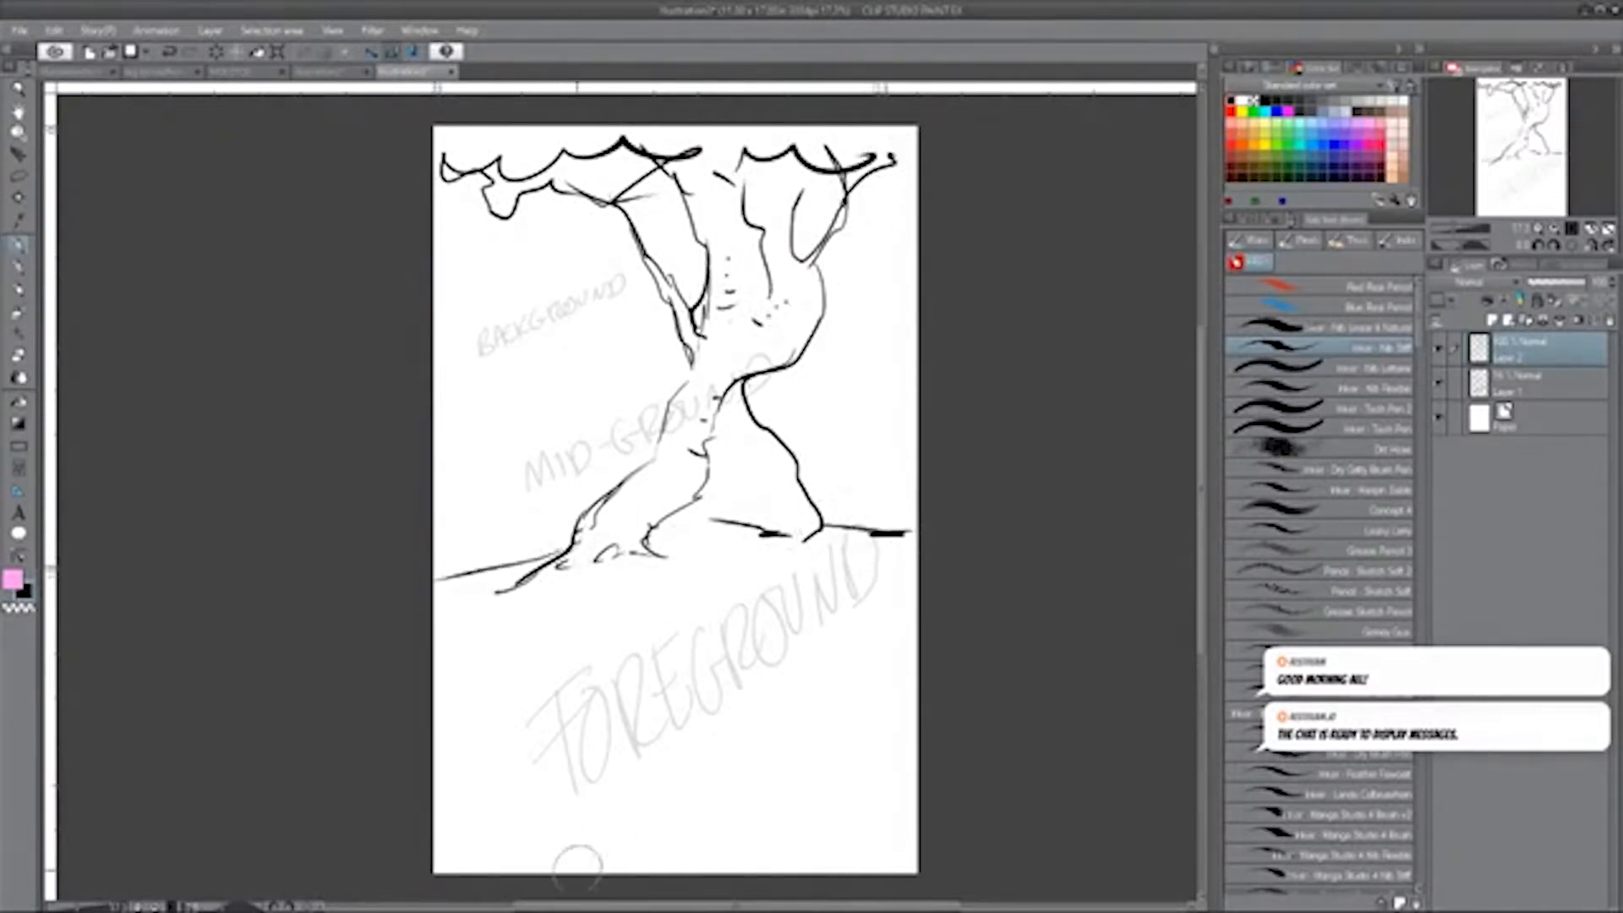
Sketch large angular rocks over the FOREGROUND lettering, rising toward the right edge of the page.
drag(556, 743, 597, 802)
mouse_move(557, 738)
mouse_down()
mouse_move(598, 791)
mouse_move(609, 755)
mouse_up()
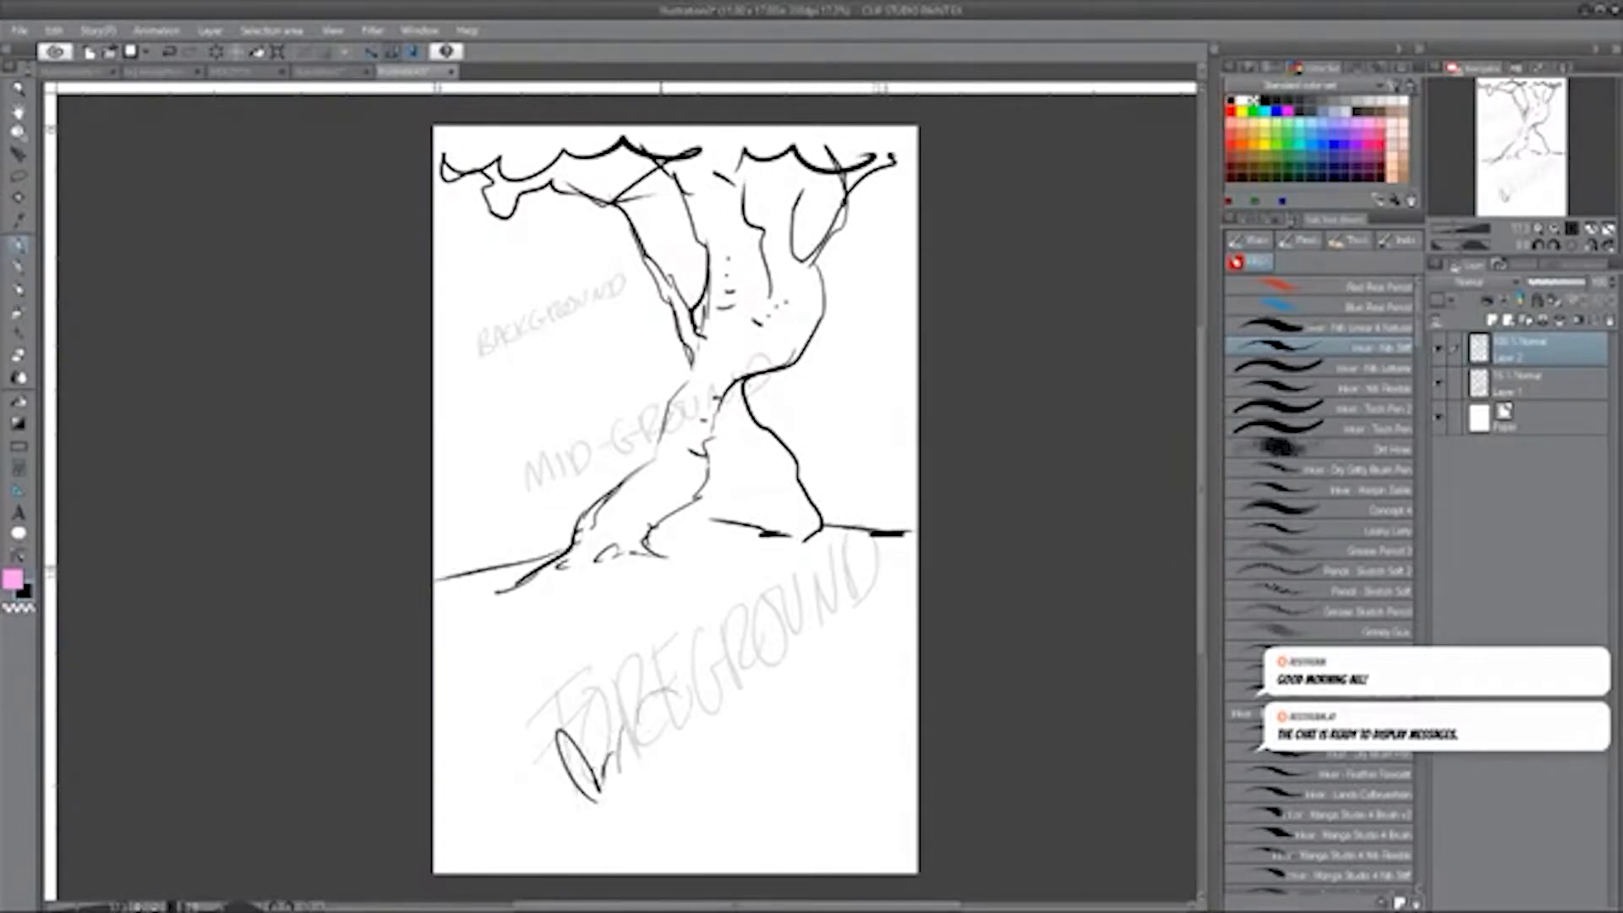
drag(657, 663, 667, 686)
drag(662, 627, 675, 719)
mouse_move(693, 700)
mouse_down()
mouse_move(737, 590)
mouse_move(839, 578)
mouse_up()
mouse_move(837, 586)
mouse_down()
mouse_move(718, 680)
mouse_move(745, 653)
mouse_up()
mouse_move(832, 591)
mouse_down()
mouse_move(824, 658)
mouse_move(711, 691)
mouse_up()
mouse_move(676, 651)
mouse_down()
mouse_move(571, 666)
mouse_move(563, 734)
mouse_move(670, 745)
mouse_move(571, 765)
mouse_up()
drag(737, 657, 721, 673)
mouse_move(695, 683)
mouse_down()
mouse_move(709, 682)
mouse_move(702, 702)
mouse_up()
mouse_move(807, 541)
mouse_down()
mouse_move(913, 485)
mouse_move(761, 530)
mouse_move(744, 586)
mouse_up()
Erase the piece of ground line overlapping the foreground rocks at the right edge.
key(e)
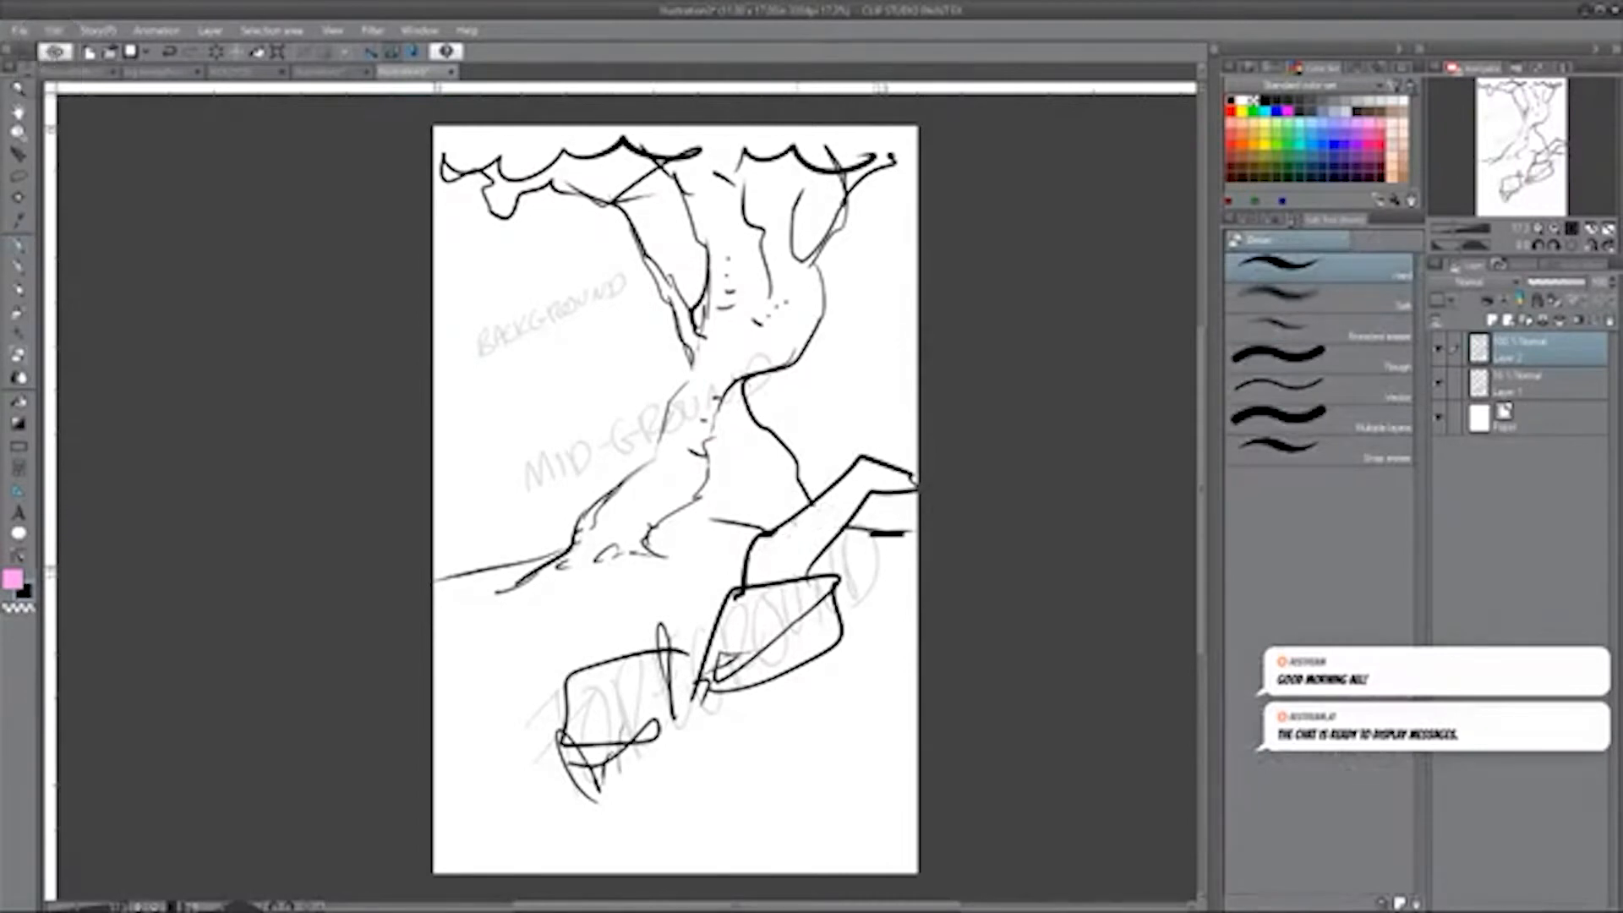
key(p)
key(e)
drag(853, 532, 902, 528)
key(p)
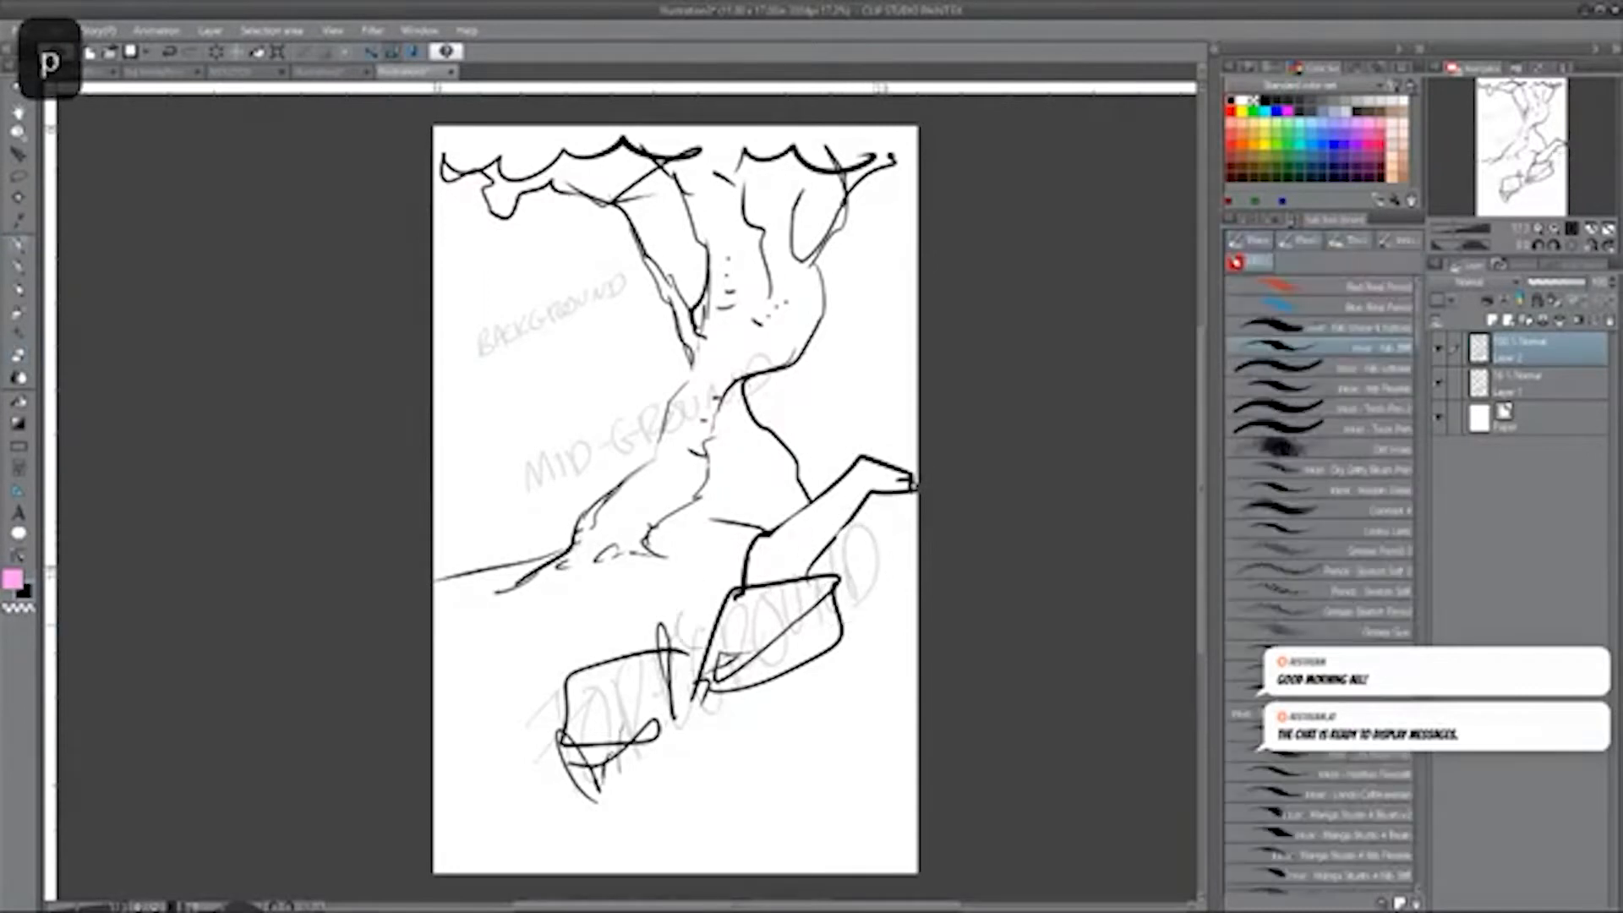
Outline further foreground rocks from behind the large ones down to the lower left of the page.
mouse_move(746, 550)
mouse_down()
mouse_move(677, 554)
mouse_move(629, 643)
mouse_move(562, 634)
mouse_move(555, 683)
mouse_move(486, 753)
mouse_up()
key(p)
drag(844, 535, 860, 539)
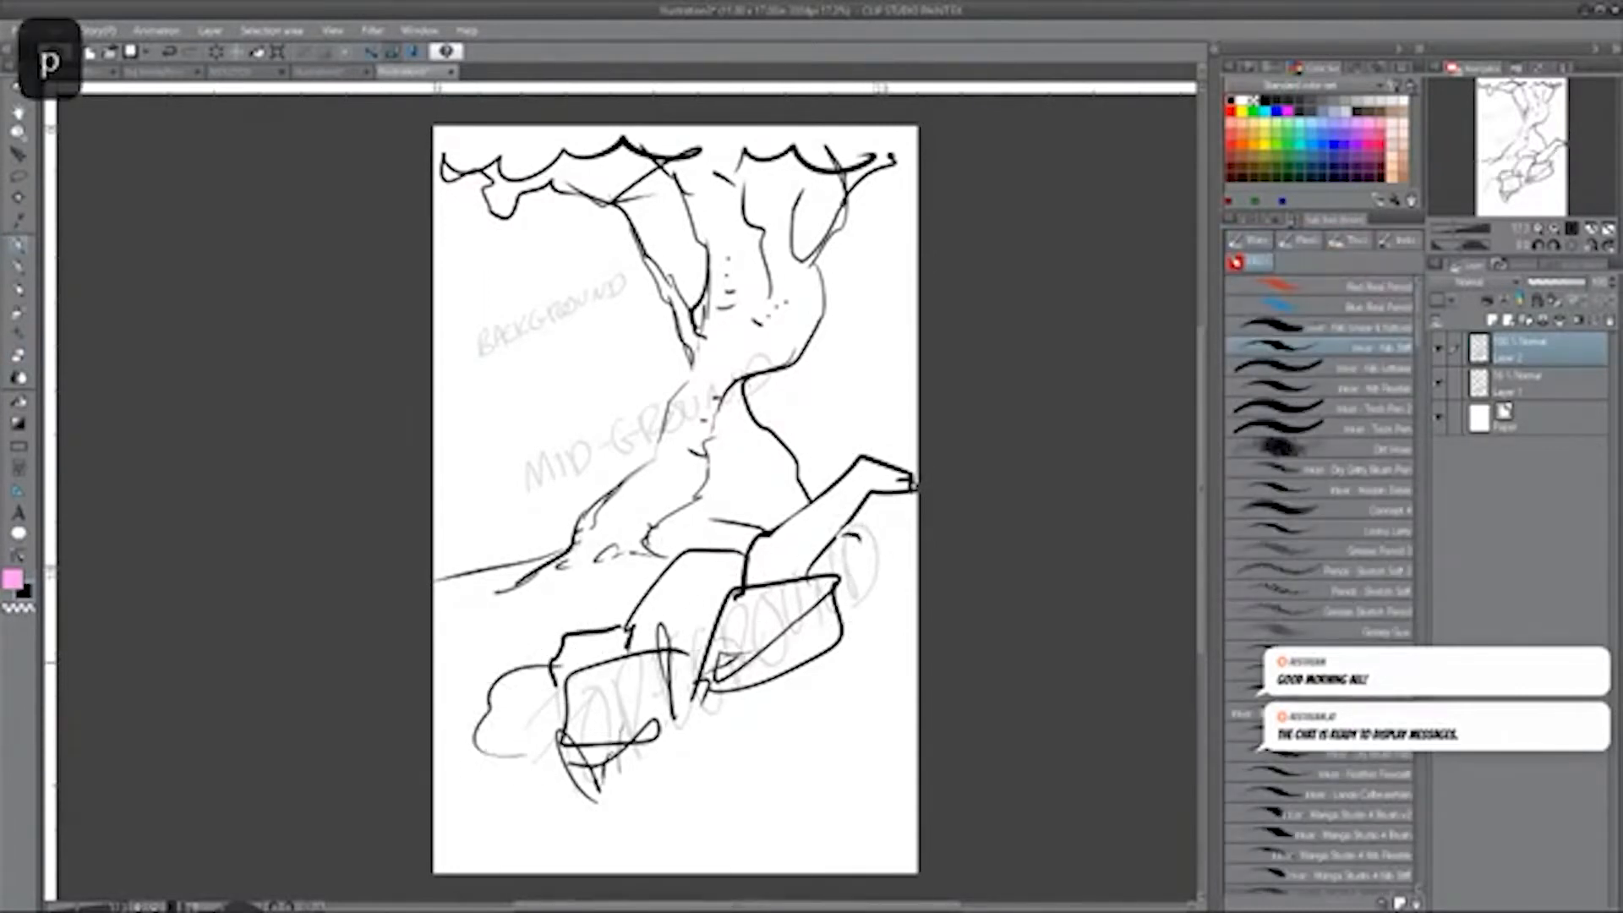
Ink thick grass blades among the rocks and fill the bottom of the foreground with solid black shapes.
drag(555, 720, 507, 620)
drag(549, 717, 435, 674)
drag(524, 762, 489, 744)
drag(796, 579, 801, 511)
drag(818, 579, 844, 493)
mouse_move(773, 655)
mouse_down()
mouse_move(710, 740)
mouse_move(507, 801)
mouse_move(622, 769)
mouse_move(499, 854)
mouse_move(761, 715)
mouse_move(702, 825)
mouse_up()
mouse_move(854, 685)
mouse_down()
mouse_move(833, 735)
mouse_move(837, 702)
mouse_up()
drag(791, 706, 846, 630)
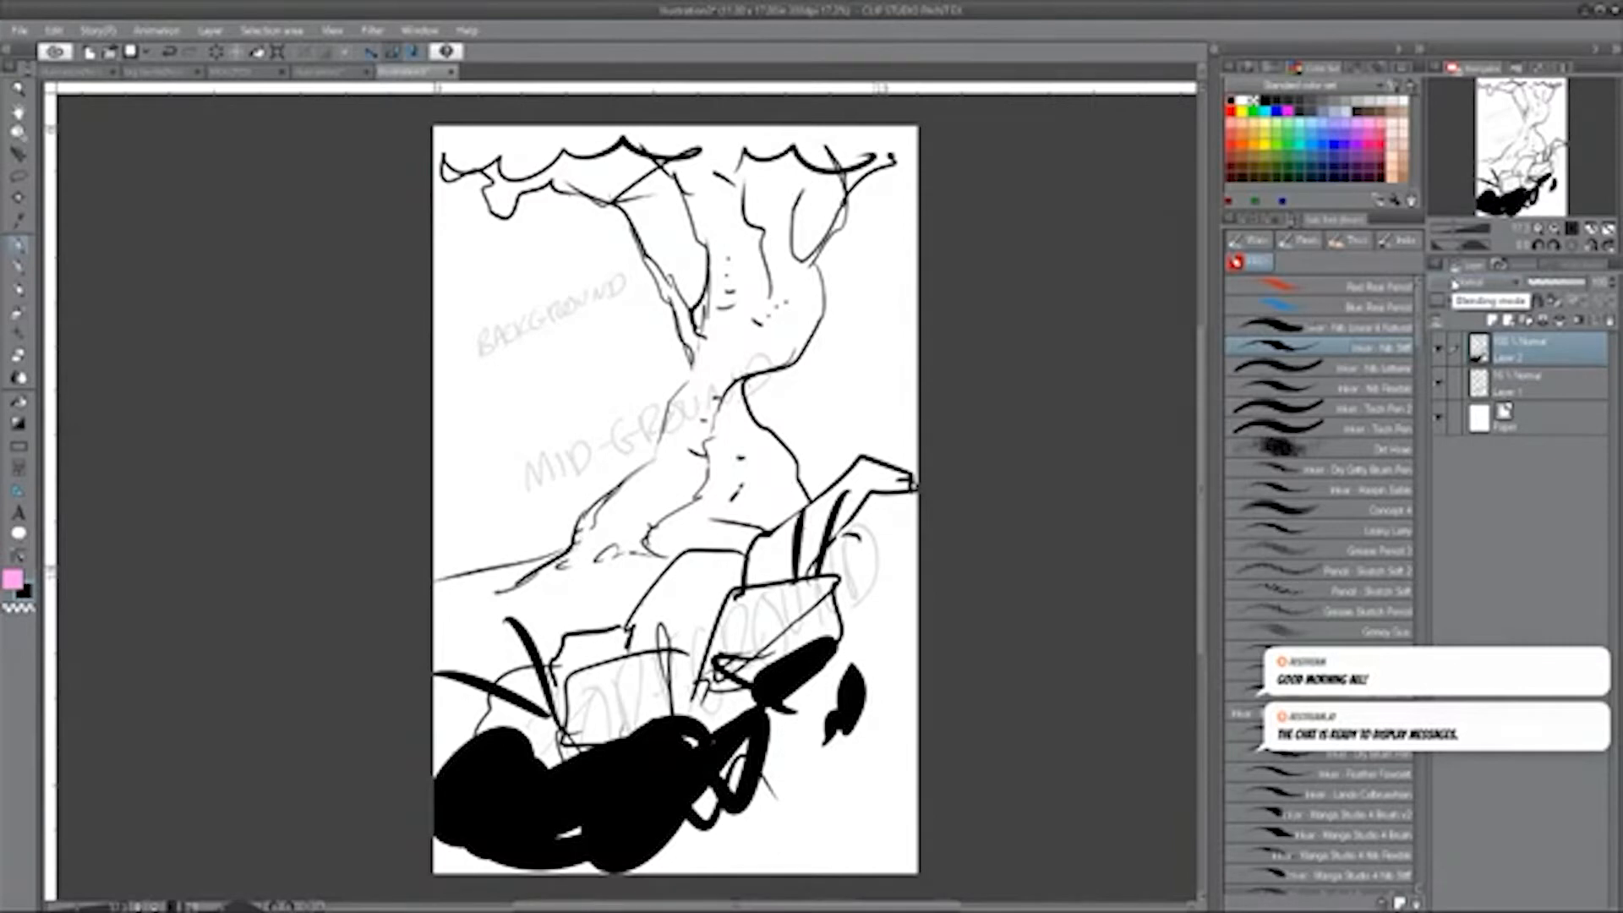
Shade the right-hand rocks in grey and darken the lower right ground to black with an enlarged Concept 4 brush.
click(1395, 503)
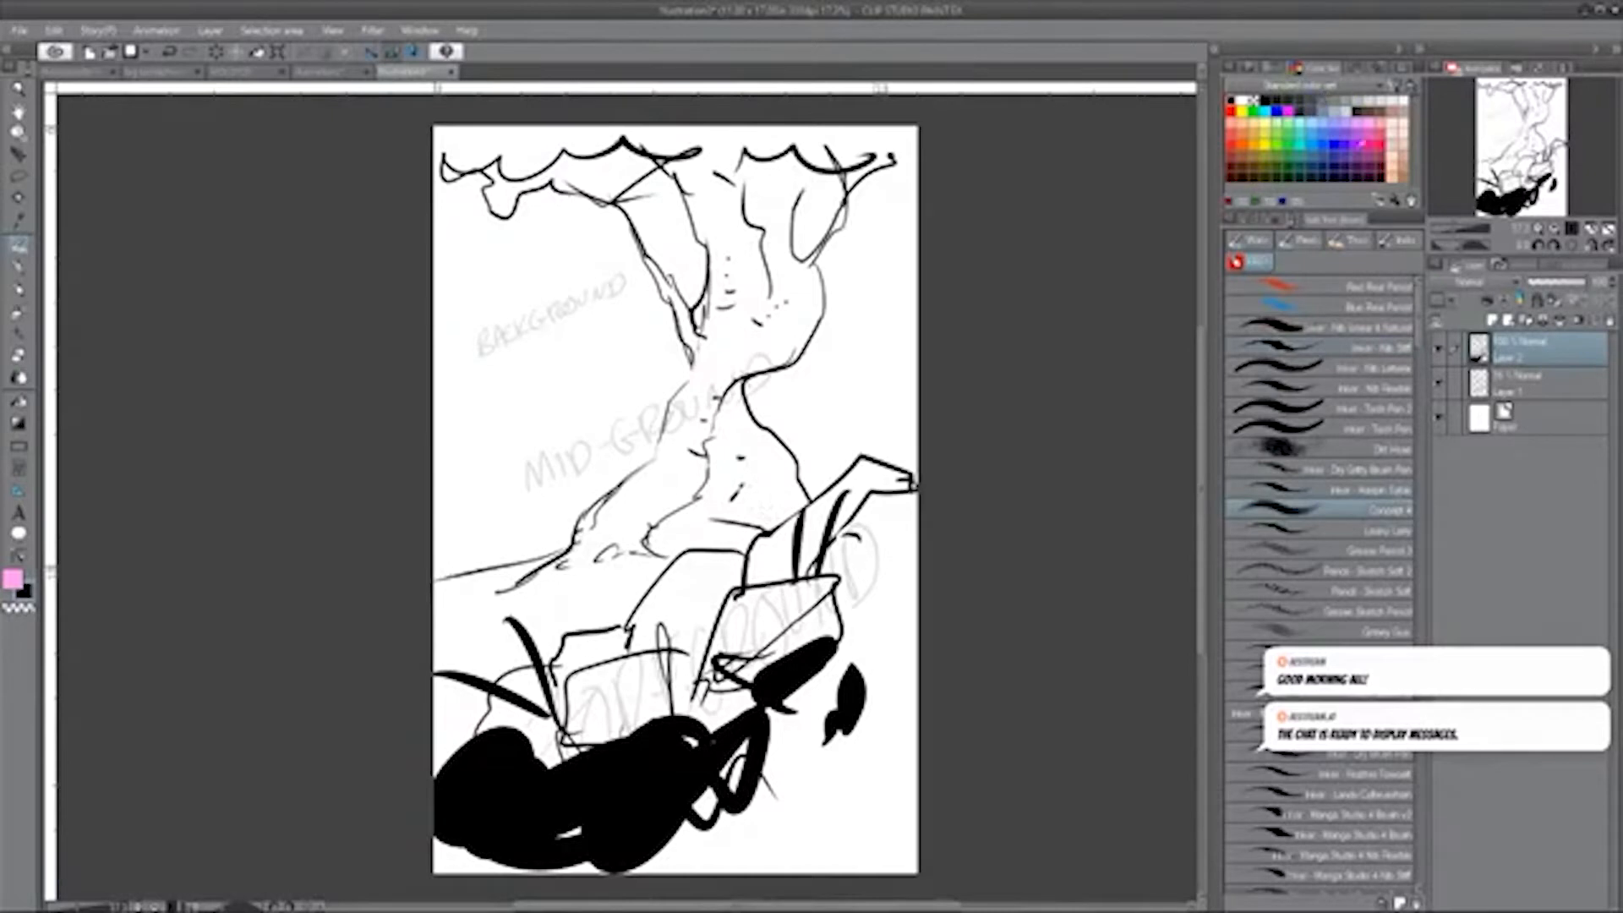
key(bracketright)
key(bracketright)
key(bracketright)
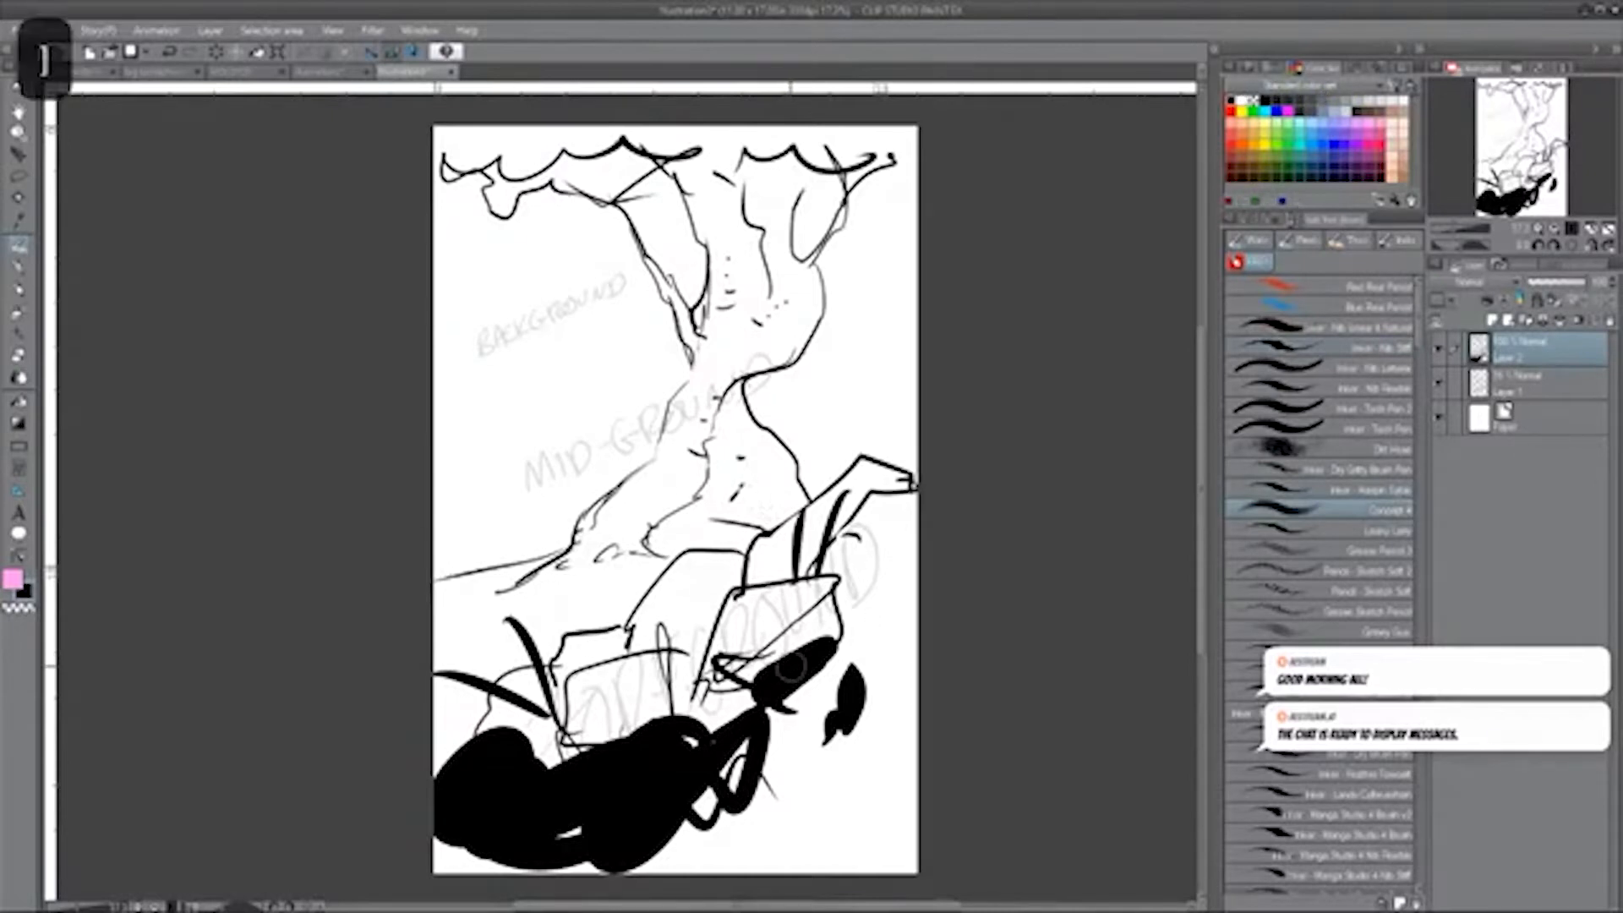
mouse_move(757, 647)
mouse_down()
mouse_move(730, 687)
mouse_move(786, 626)
mouse_move(859, 457)
mouse_move(896, 440)
mouse_move(883, 584)
mouse_move(795, 702)
mouse_move(677, 803)
mouse_move(743, 815)
mouse_move(588, 863)
mouse_move(473, 854)
mouse_move(642, 701)
mouse_move(694, 558)
mouse_move(744, 651)
mouse_move(812, 541)
mouse_move(829, 744)
mouse_move(782, 829)
mouse_move(879, 786)
mouse_move(752, 850)
mouse_move(909, 803)
mouse_up()
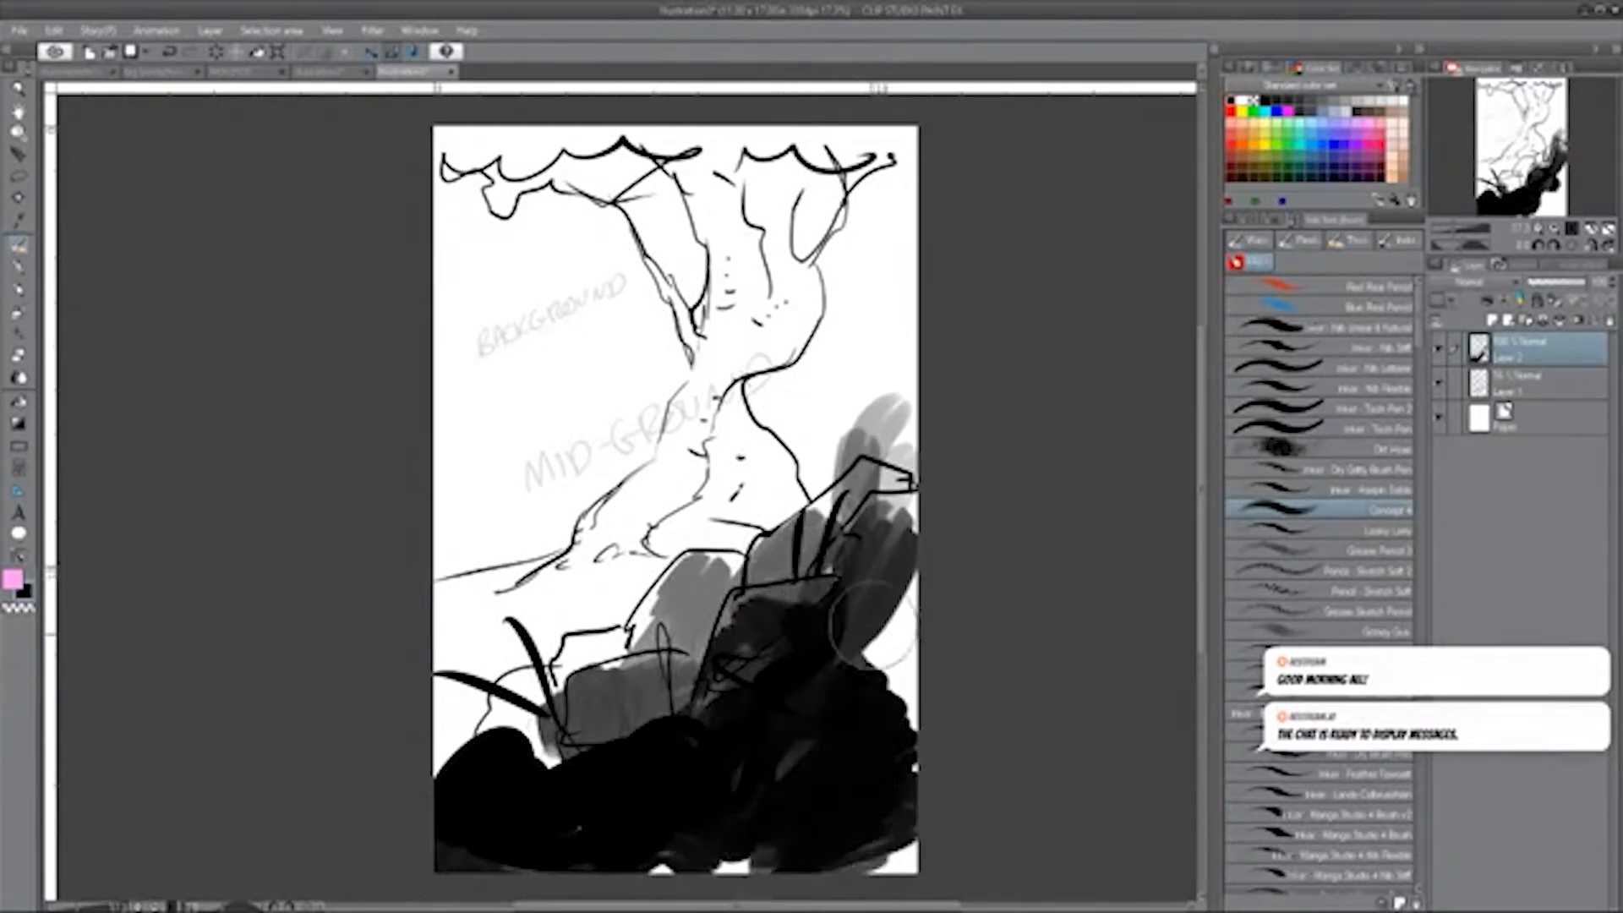
mouse_move(875, 624)
mouse_down()
mouse_move(894, 623)
mouse_move(873, 787)
mouse_up()
key([)
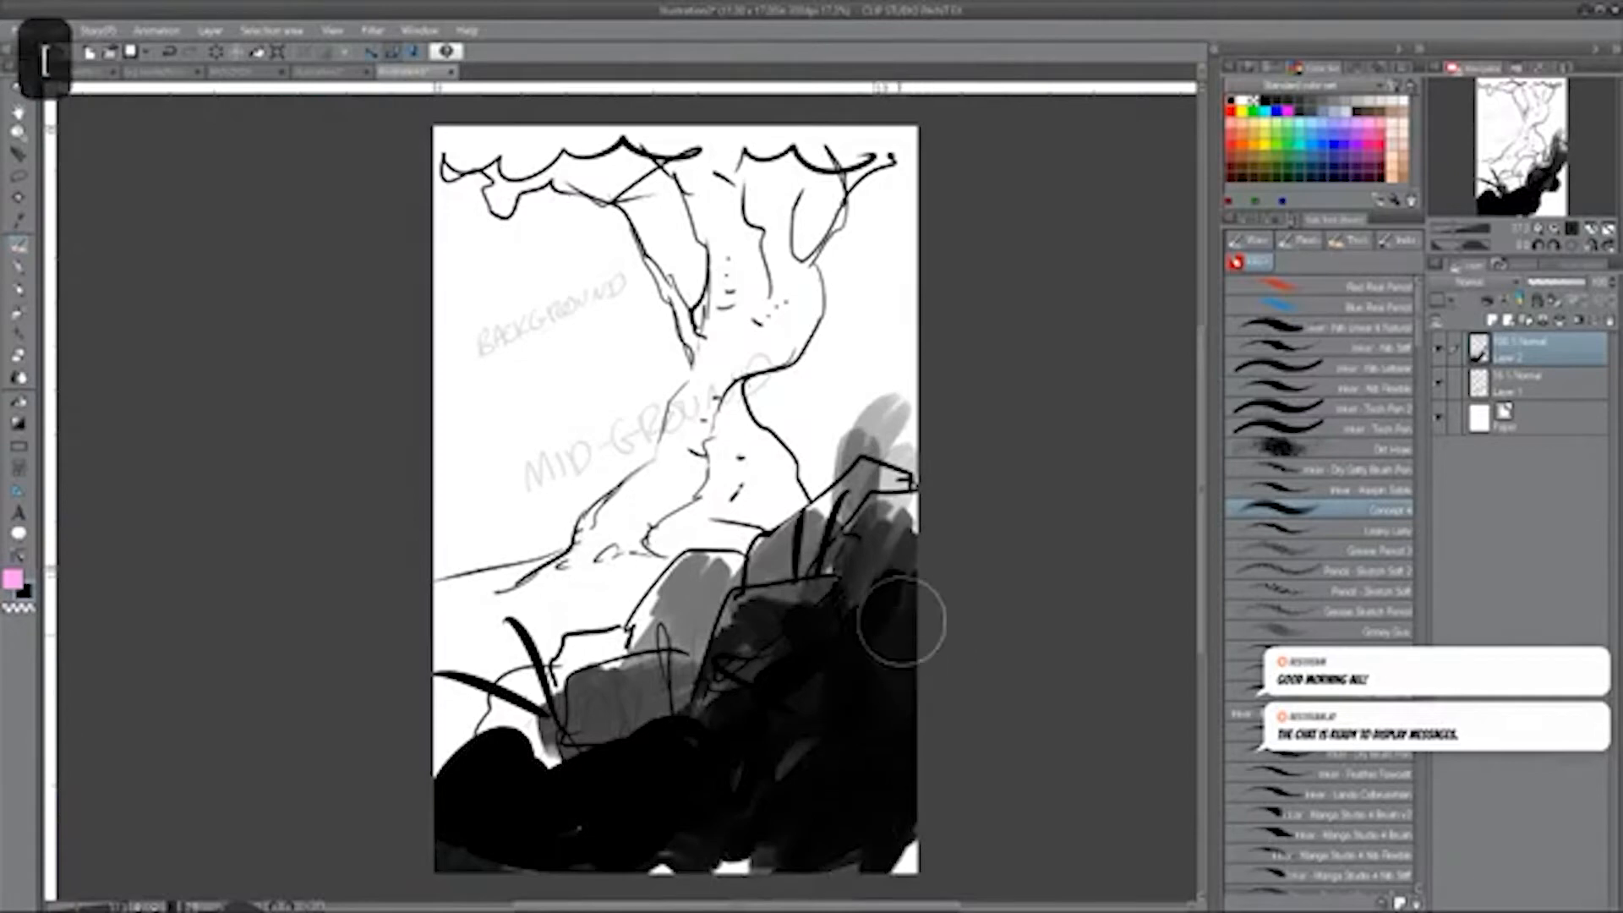
mouse_move(901, 621)
mouse_down()
mouse_move(880, 819)
mouse_move(888, 657)
mouse_move(908, 635)
mouse_up()
Reduce the brush size and shade the left-hand foreground rocks and grass in grey.
key([)
key([)
key([)
key([)
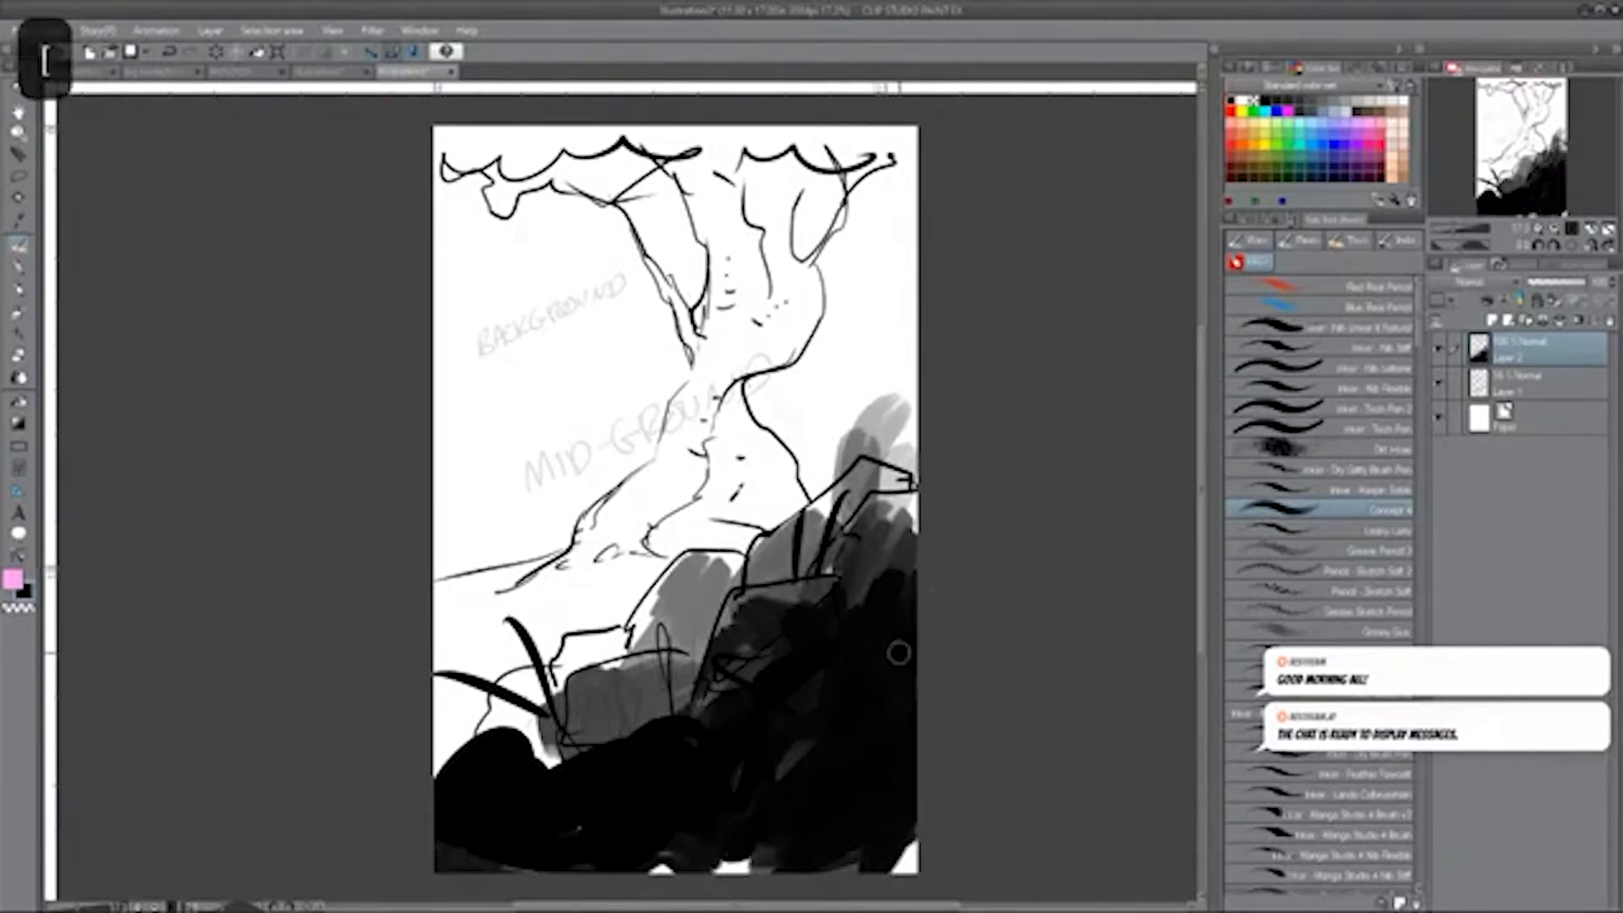
mouse_move(570, 757)
mouse_down()
mouse_move(469, 712)
mouse_move(508, 729)
mouse_move(582, 681)
mouse_move(627, 698)
mouse_up()
Paint white highlights on the foreground rocks and dab light spots and a small smiling face over the black ground.
click(1242, 100)
mouse_move(732, 651)
mouse_down()
mouse_move(759, 605)
mouse_move(668, 723)
mouse_move(689, 744)
mouse_up()
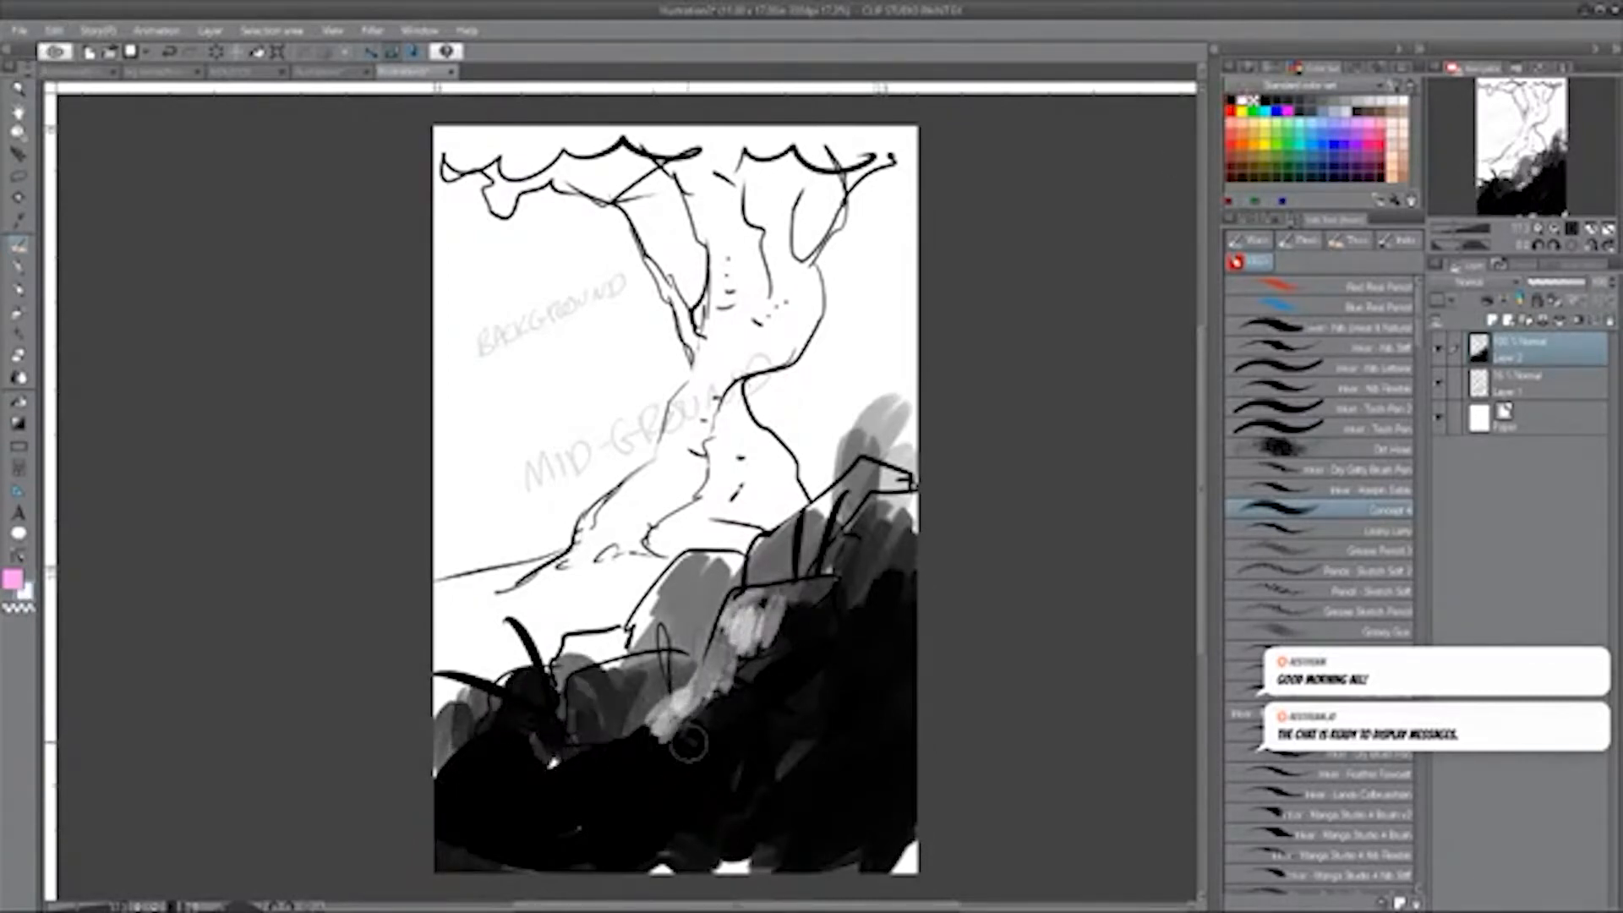
mouse_move(788, 594)
mouse_down()
mouse_move(827, 556)
mouse_move(776, 553)
mouse_move(861, 448)
mouse_up()
mouse_move(825, 684)
mouse_down()
mouse_move(883, 680)
mouse_move(790, 702)
mouse_move(799, 753)
mouse_move(846, 768)
mouse_move(694, 832)
mouse_move(586, 848)
mouse_move(607, 786)
mouse_move(469, 785)
mouse_move(465, 816)
mouse_move(510, 820)
mouse_up()
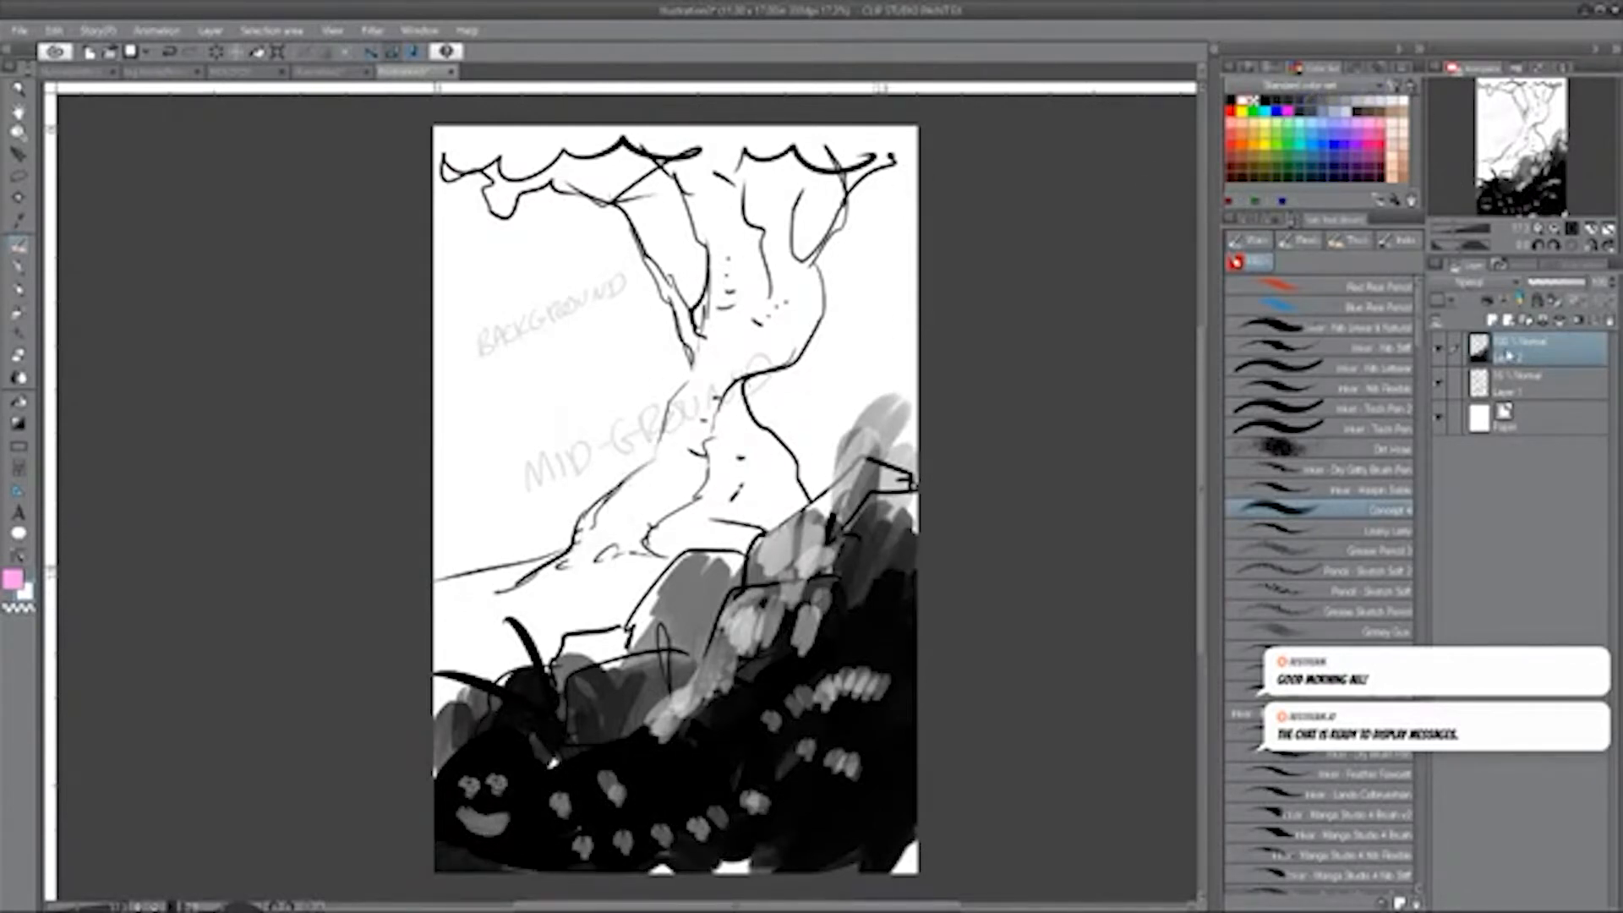
Add a layer directly above the lettering layer and shade the tree trunk, canopy and ground in mid greys.
click(1512, 389)
click(1498, 322)
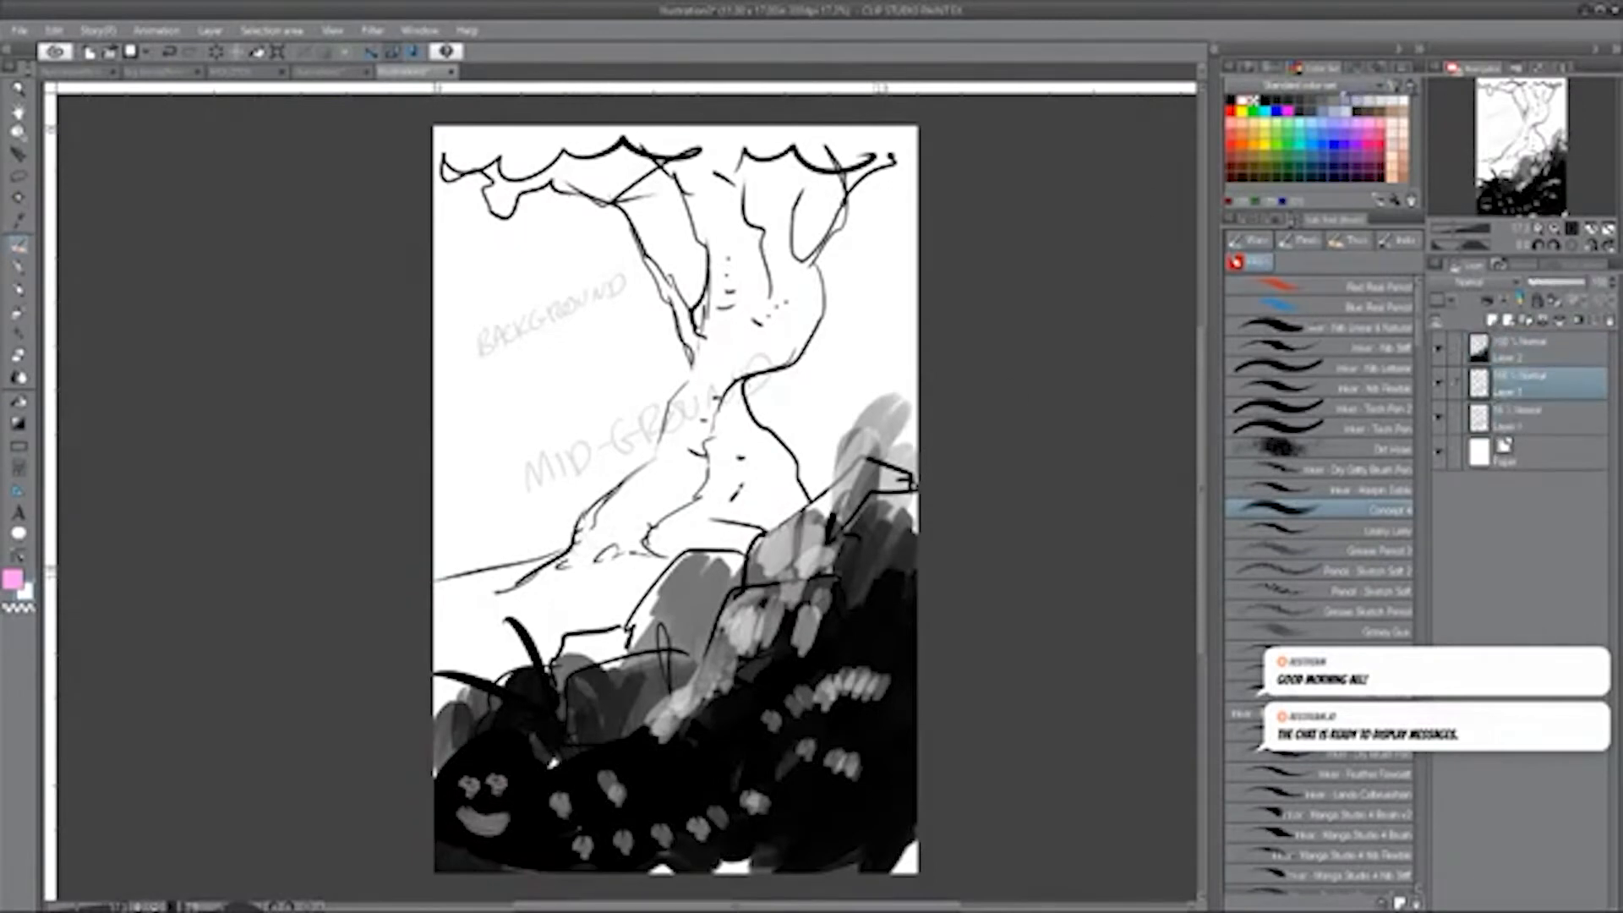
key(p)
key(bracketright)
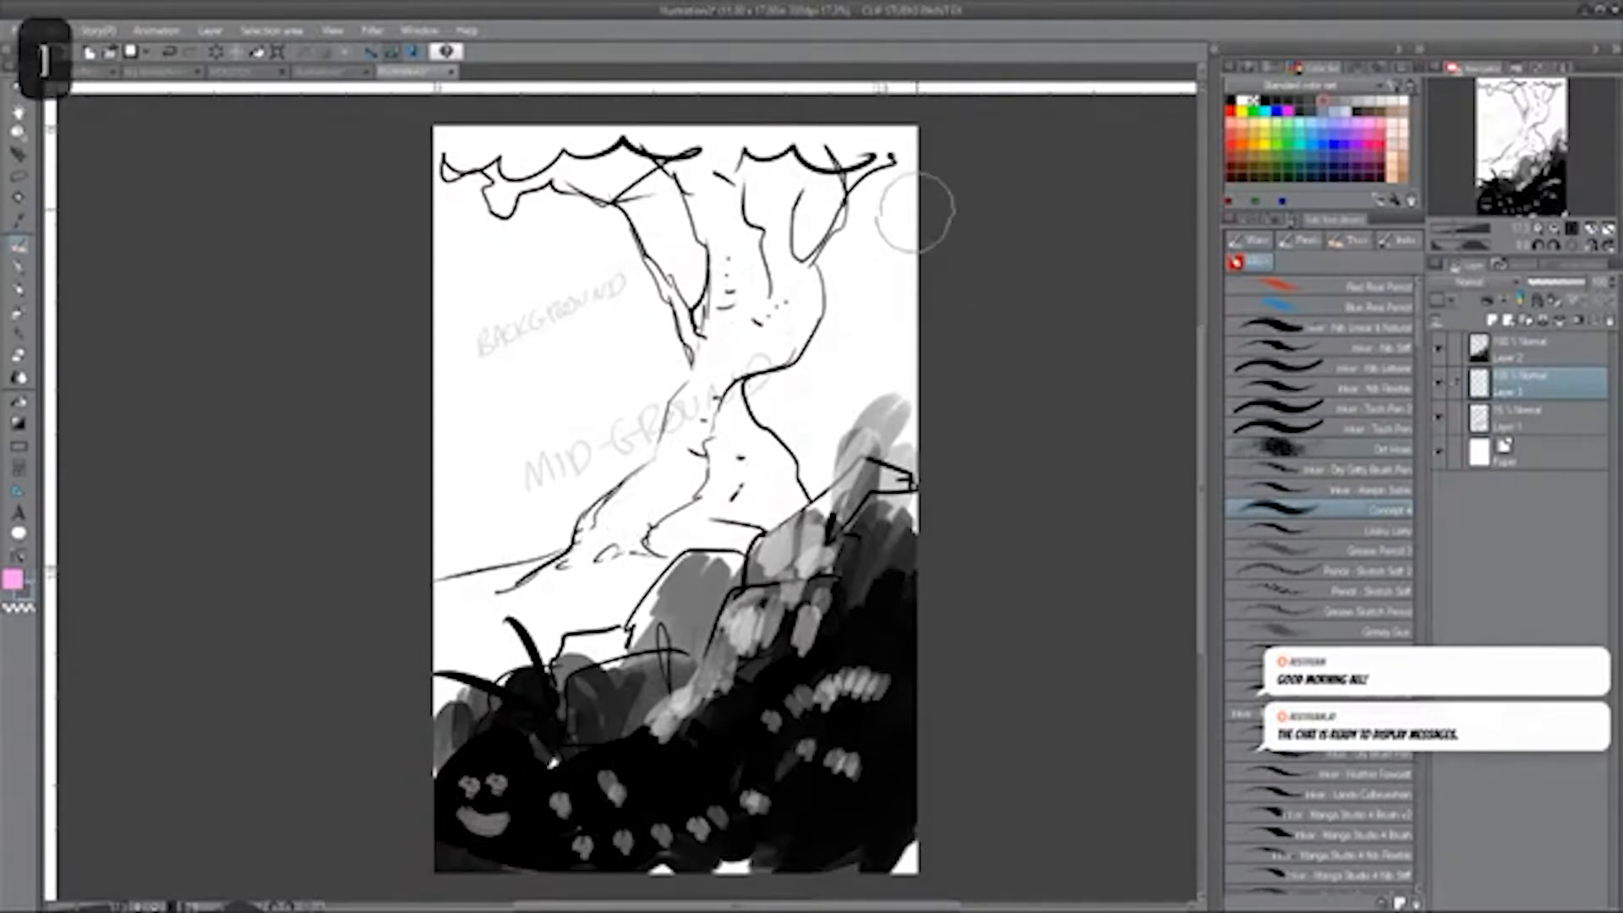
mouse_move(674, 445)
mouse_down()
mouse_move(612, 525)
mouse_move(718, 345)
mouse_move(677, 516)
mouse_move(630, 516)
mouse_up()
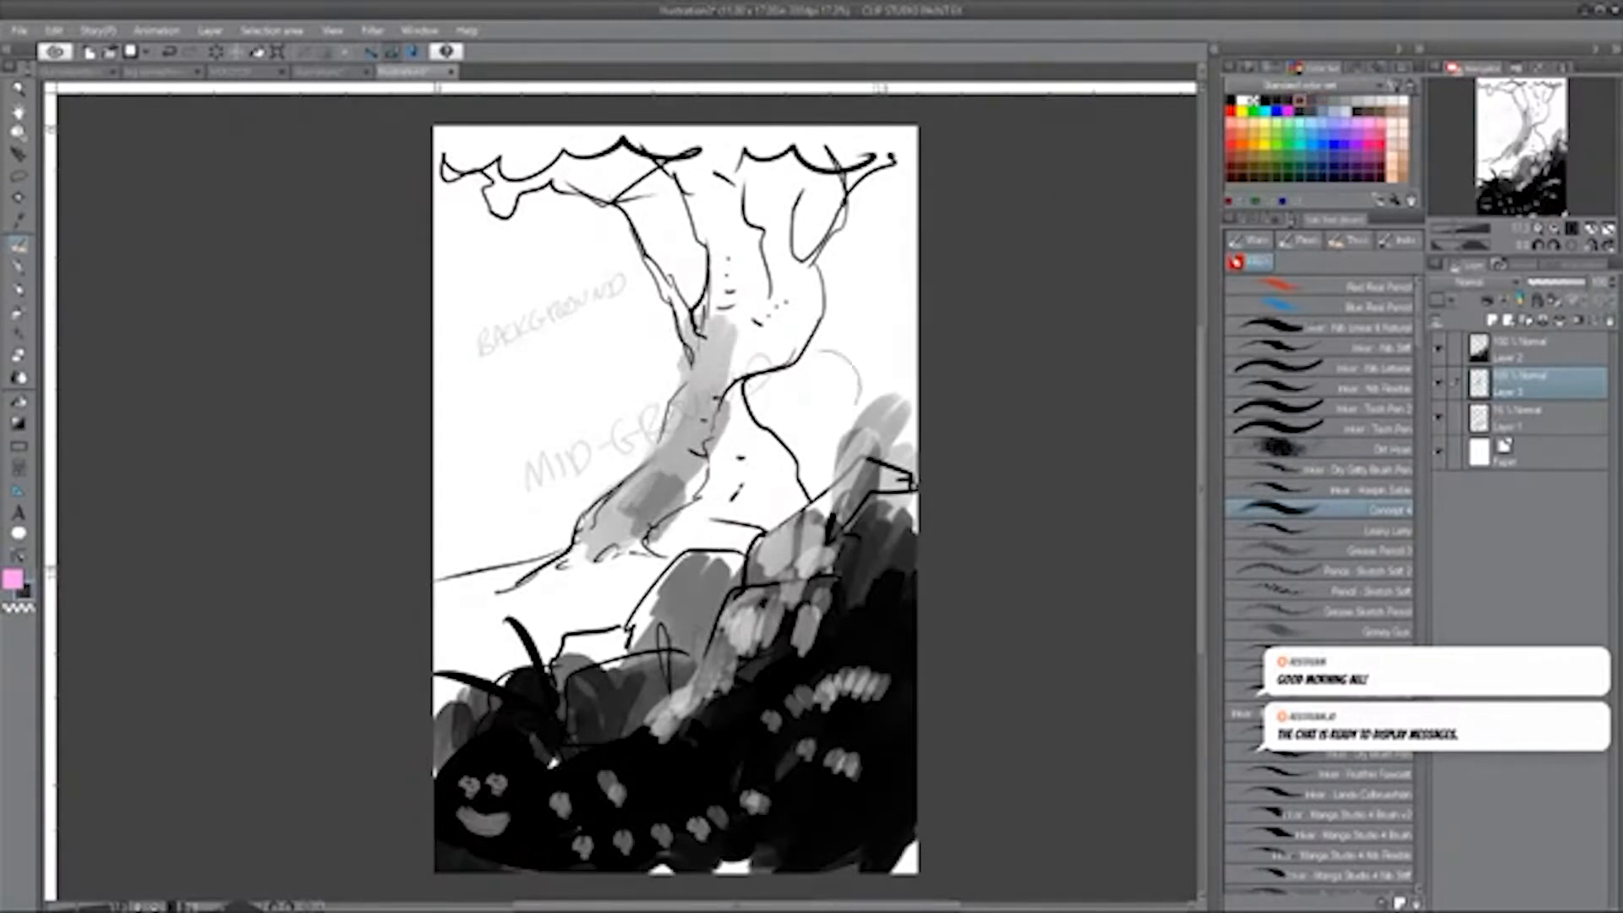
mouse_move(660, 473)
mouse_down()
mouse_move(609, 499)
mouse_move(596, 554)
mouse_move(511, 583)
mouse_move(600, 583)
mouse_move(715, 482)
mouse_move(732, 291)
mouse_move(710, 190)
mouse_move(769, 342)
mouse_move(754, 254)
mouse_move(795, 309)
mouse_move(689, 224)
mouse_move(686, 305)
mouse_move(659, 279)
mouse_move(668, 221)
mouse_move(465, 140)
mouse_move(452, 156)
mouse_move(649, 125)
mouse_move(655, 227)
mouse_move(695, 114)
mouse_move(734, 127)
mouse_move(727, 512)
mouse_move(769, 484)
mouse_move(638, 587)
mouse_move(494, 592)
mouse_up()
mouse_move(737, 329)
mouse_down()
mouse_move(765, 271)
mouse_move(744, 169)
mouse_move(794, 135)
mouse_move(642, 169)
mouse_move(829, 161)
mouse_move(461, 177)
mouse_move(804, 127)
mouse_move(664, 537)
mouse_move(630, 529)
mouse_move(432, 607)
mouse_up()
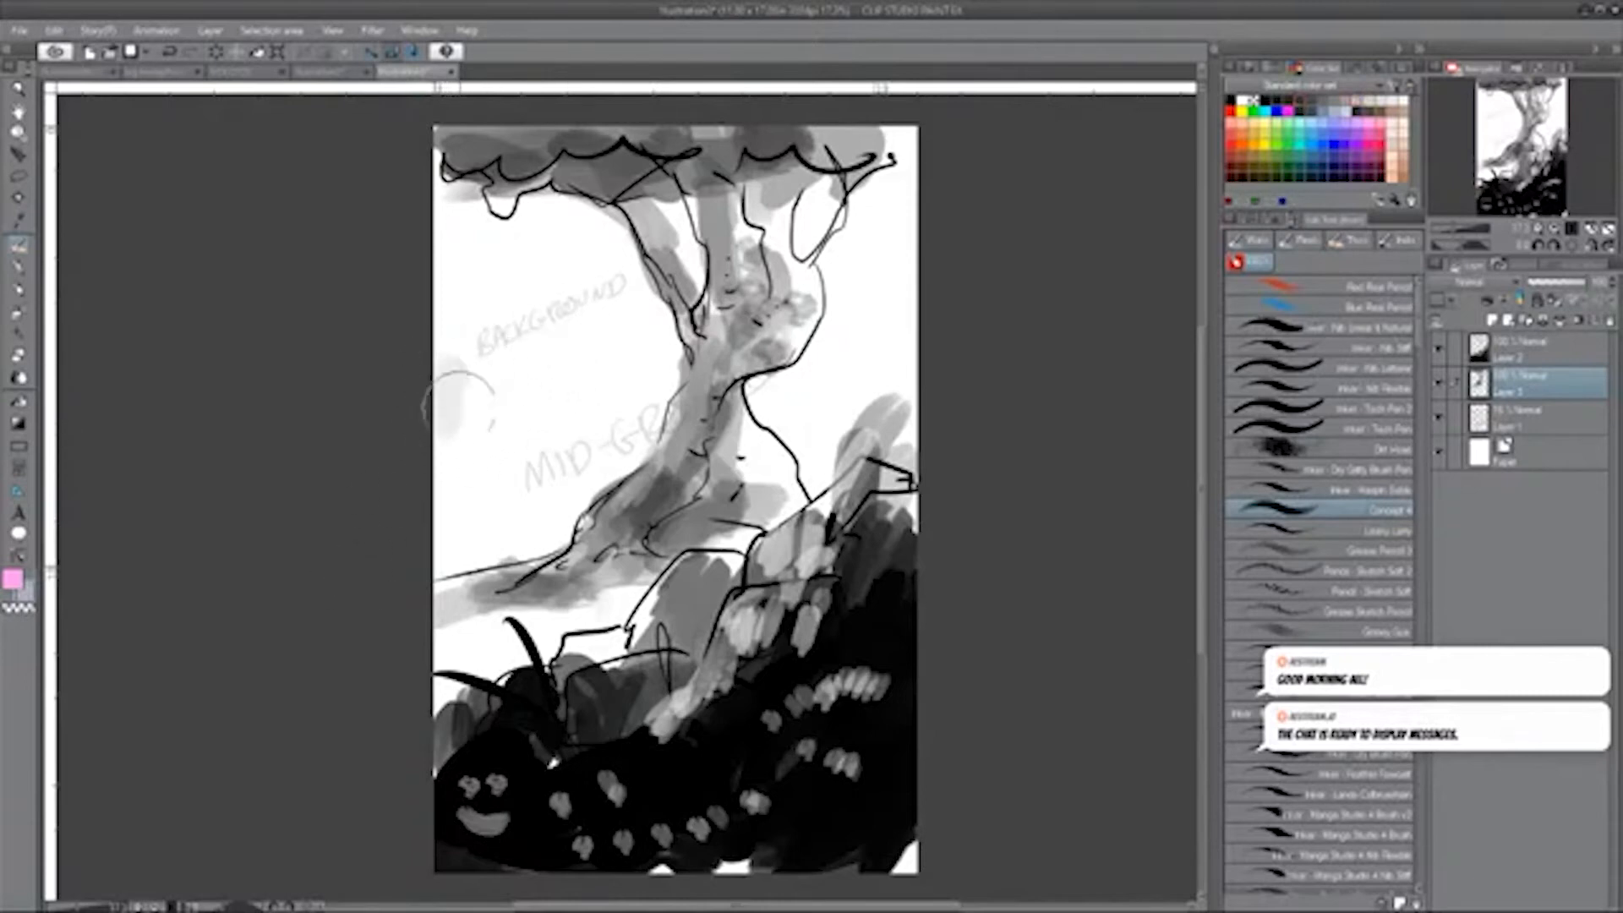
Paint a light grey distant background mass to the left of the trunk.
mouse_move(460, 380)
mouse_down()
mouse_move(447, 457)
mouse_move(490, 360)
mouse_move(515, 437)
mouse_move(544, 402)
mouse_move(524, 406)
mouse_move(501, 376)
mouse_move(551, 386)
mouse_move(555, 416)
mouse_move(590, 399)
mouse_move(598, 426)
mouse_move(645, 367)
mouse_move(561, 364)
mouse_up()
mouse_move(436, 375)
mouse_down()
mouse_move(481, 411)
mouse_move(571, 415)
mouse_move(530, 378)
mouse_move(435, 454)
mouse_move(441, 472)
mouse_move(547, 449)
mouse_up()
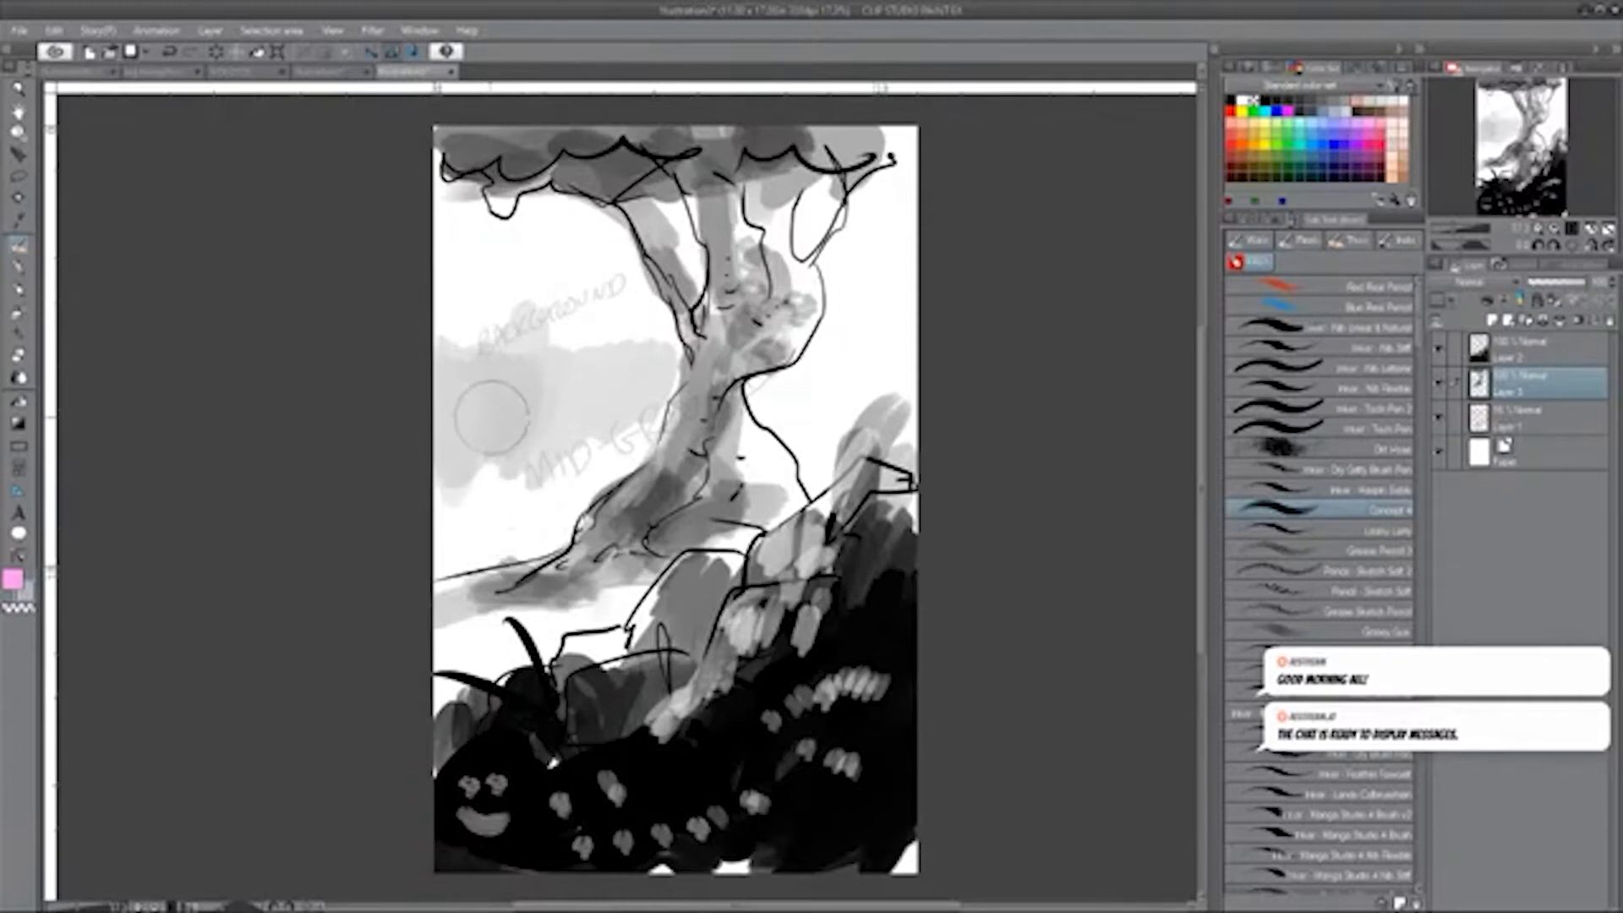
Paint light grey background mountains on both sides of the tree trunk and undo the darker shading over the left one.
mouse_move(510, 458)
mouse_down()
mouse_move(594, 374)
mouse_move(531, 432)
mouse_move(439, 423)
mouse_move(504, 462)
mouse_move(618, 427)
mouse_move(639, 439)
mouse_move(552, 428)
mouse_move(563, 473)
mouse_move(597, 482)
mouse_up()
mouse_move(800, 389)
mouse_down()
mouse_move(809, 424)
mouse_move(886, 351)
mouse_up()
mouse_move(599, 342)
mouse_down()
mouse_move(491, 333)
mouse_move(490, 362)
mouse_move(533, 358)
mouse_move(435, 435)
mouse_move(512, 362)
mouse_move(477, 389)
mouse_move(483, 473)
mouse_up()
mouse_move(431, 293)
mouse_down()
mouse_move(470, 258)
mouse_move(452, 306)
mouse_move(490, 280)
mouse_up()
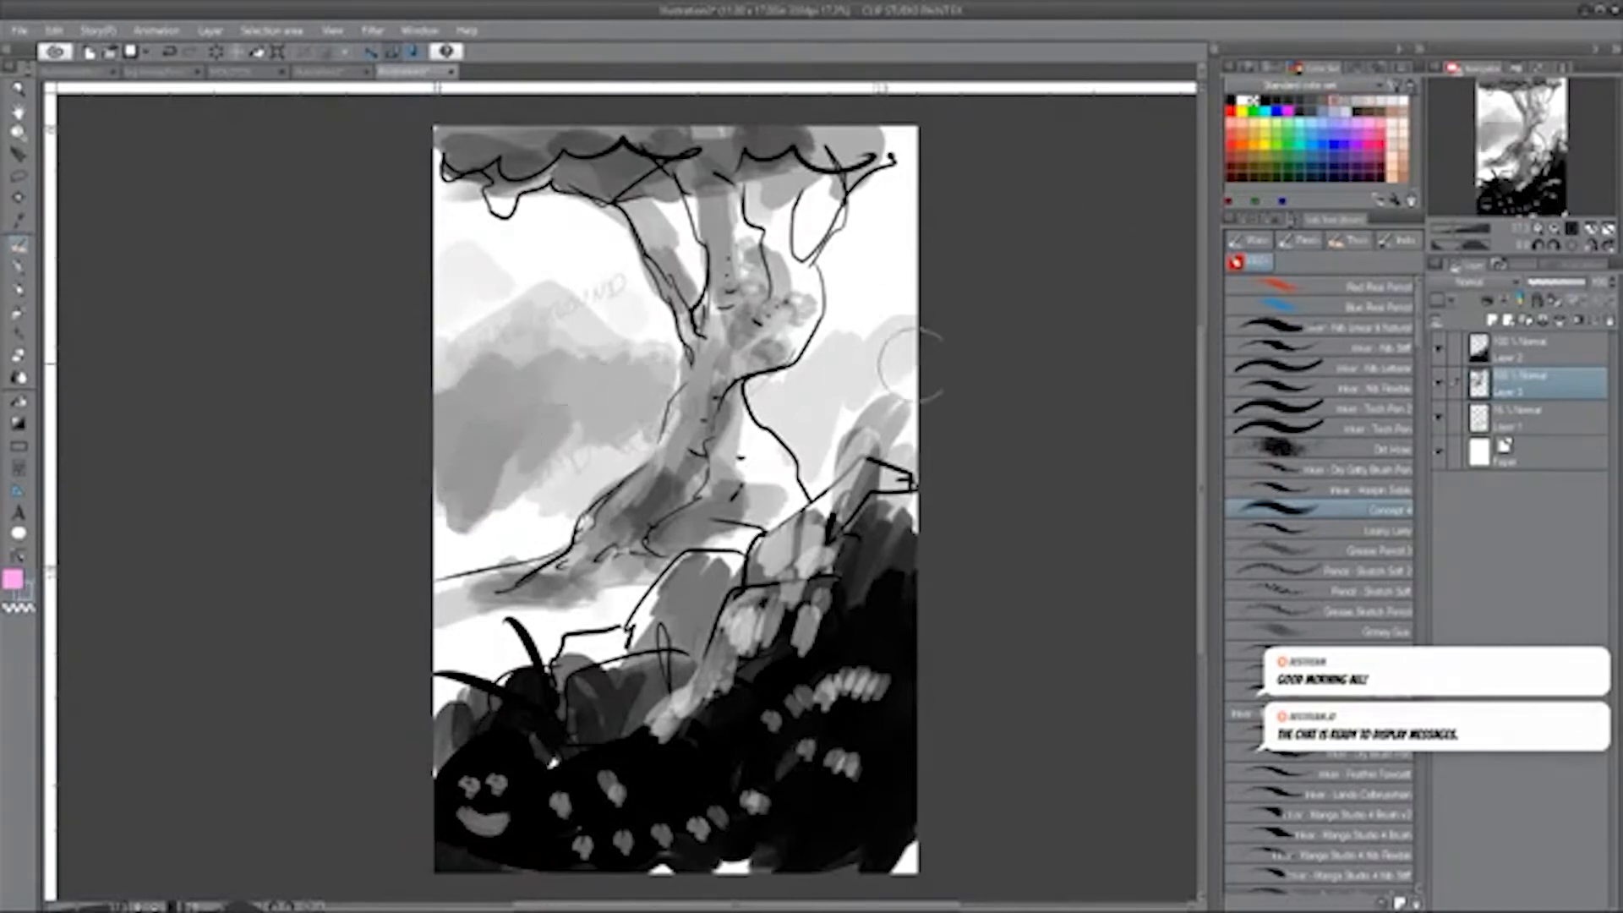
key(ctrl+z)
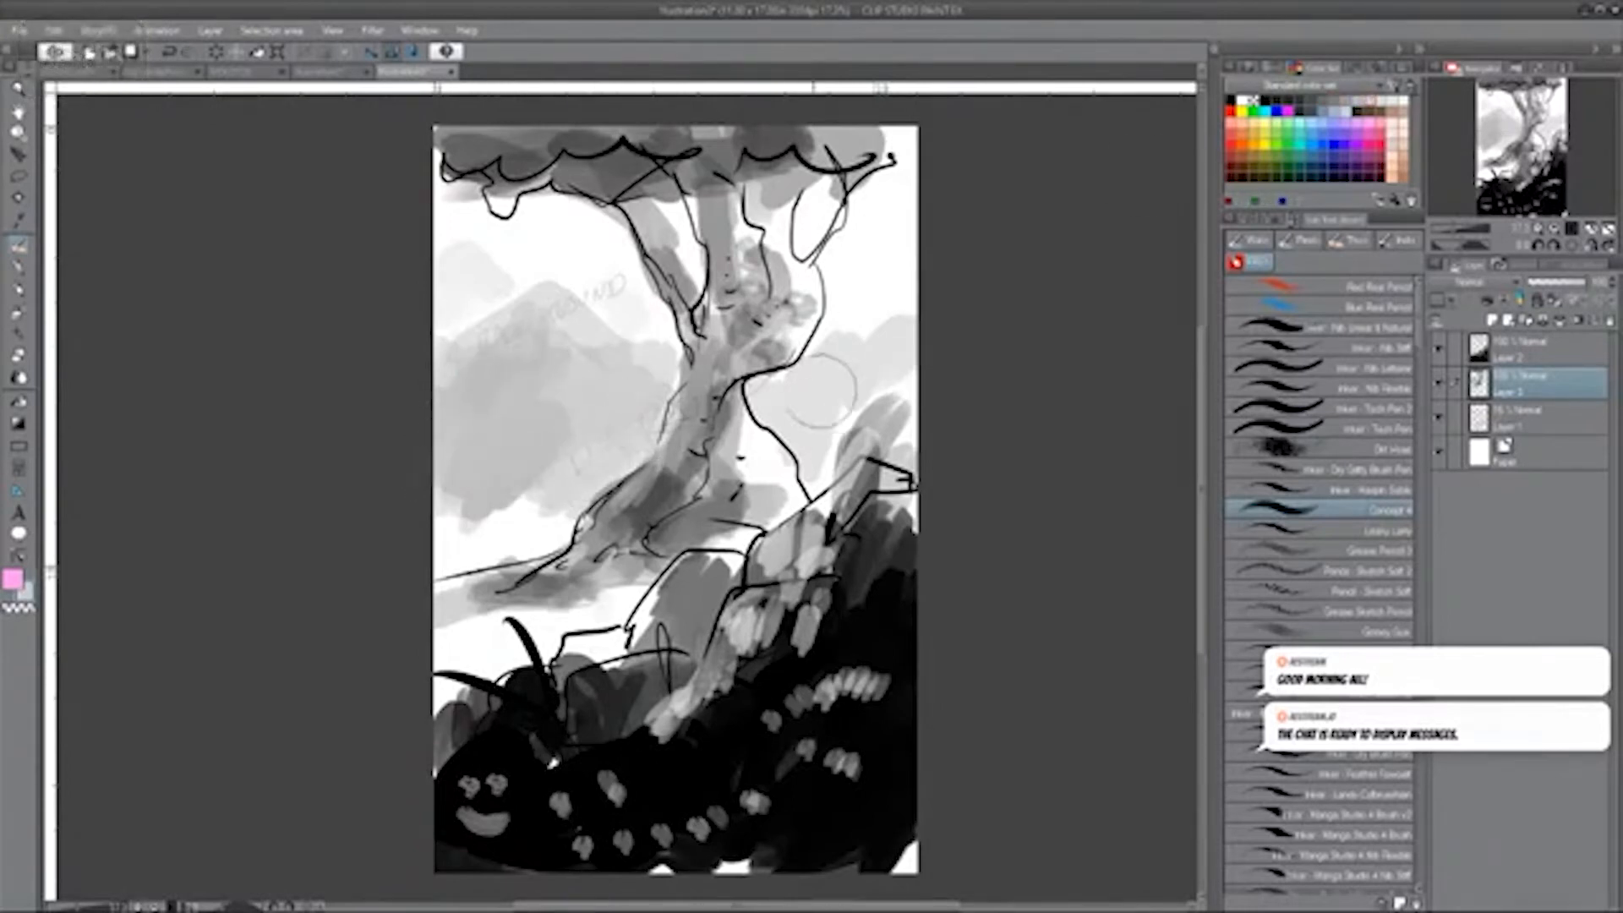
mouse_move(820, 389)
mouse_down()
mouse_move(879, 360)
mouse_move(864, 341)
mouse_move(837, 385)
mouse_up()
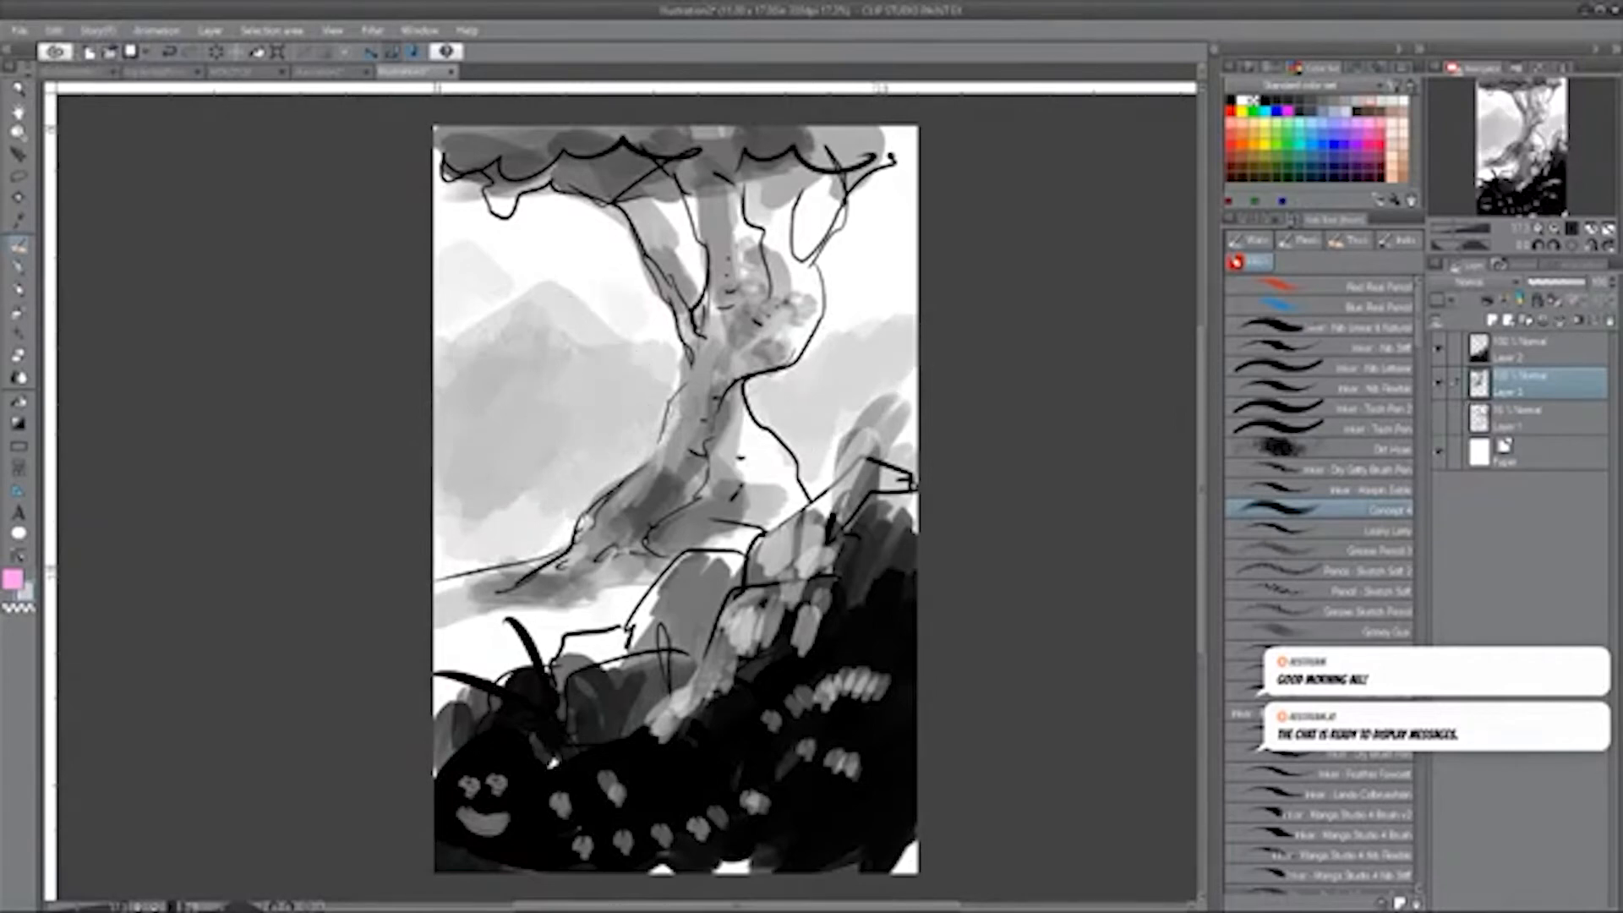
On the topmost drawing layer, darken the canopy's underside and the tree trunk with a smaller black brush.
mouse_move(1141, 360)
mouse_down()
mouse_move(979, 403)
mouse_move(941, 507)
mouse_move(1123, 475)
mouse_move(1102, 477)
mouse_move(1004, 405)
mouse_move(1105, 352)
mouse_move(1071, 435)
mouse_up()
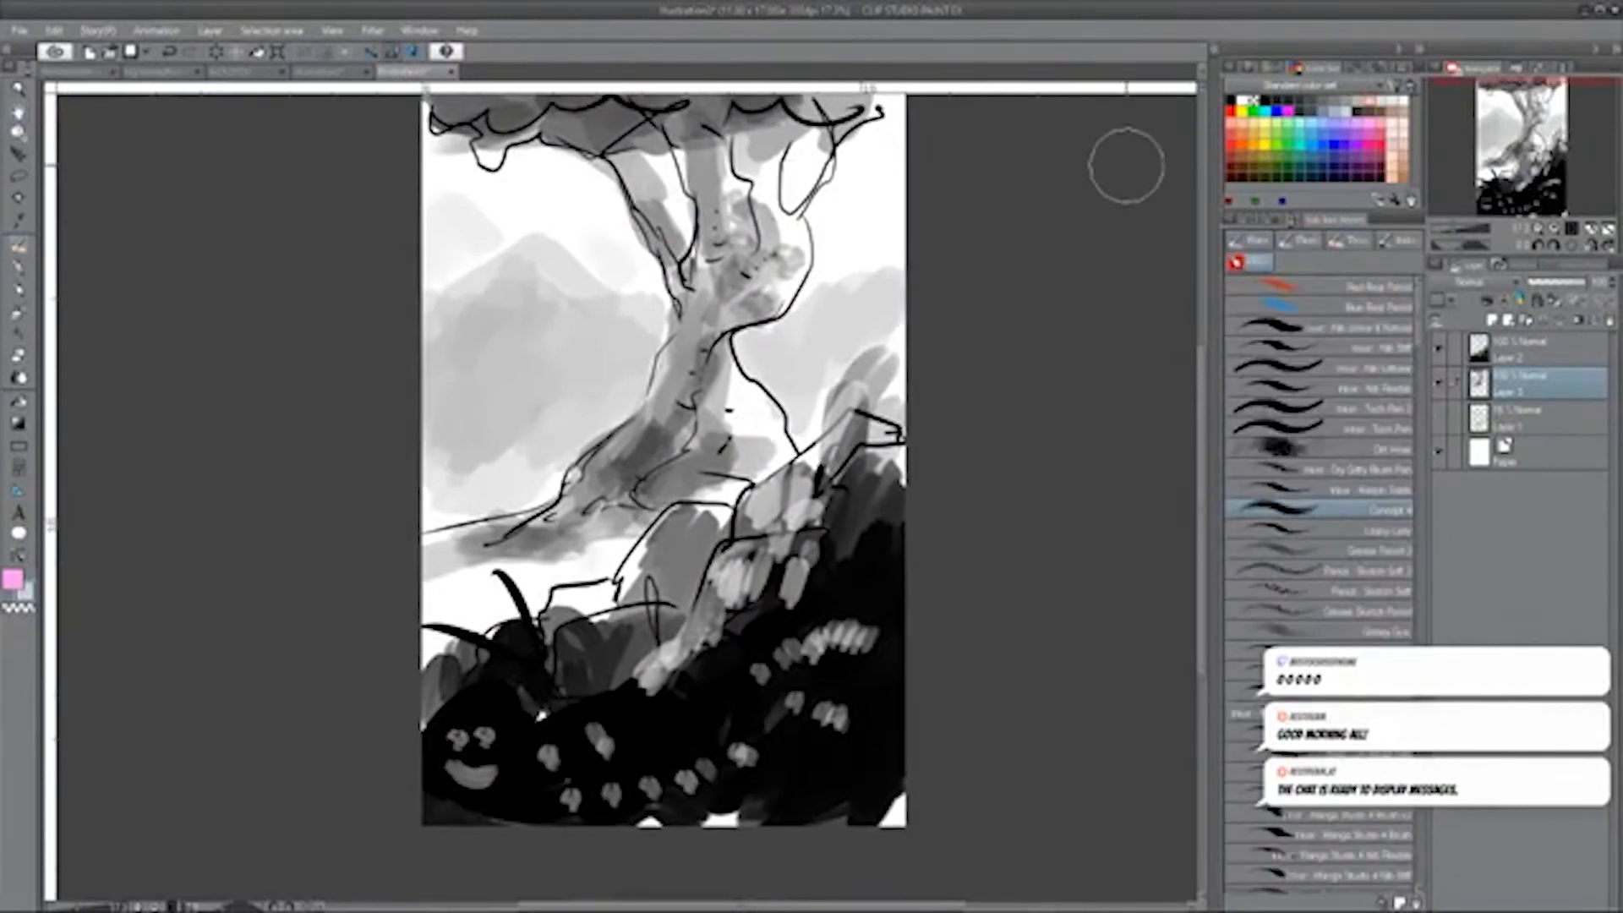
mouse_move(1059, 306)
mouse_down()
mouse_move(930, 268)
mouse_move(924, 379)
mouse_up()
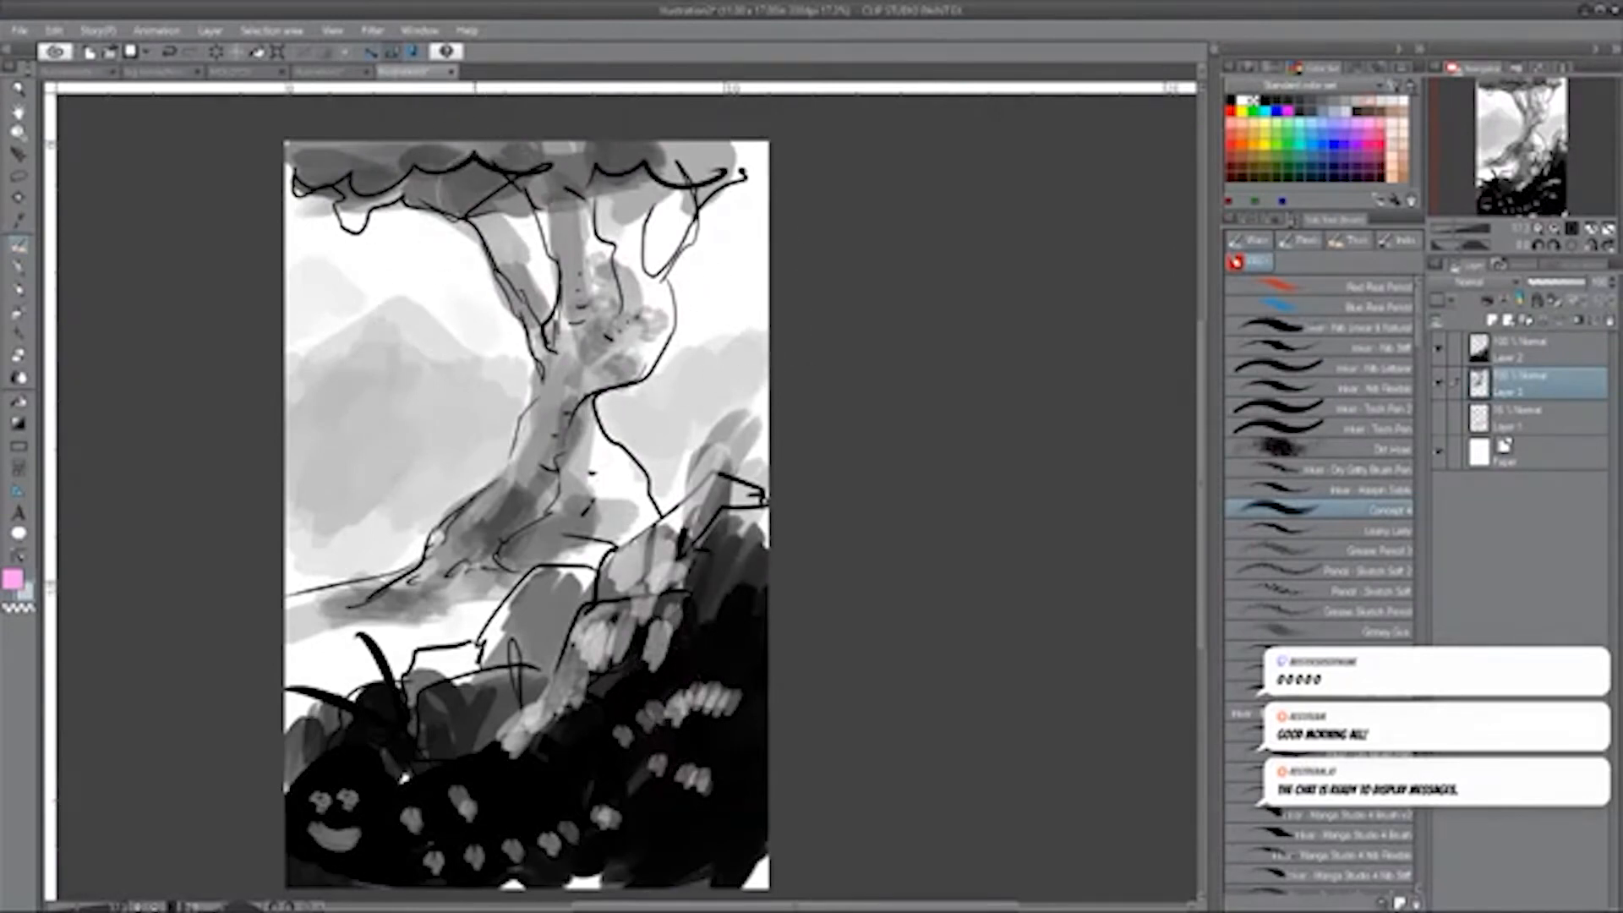
click(1233, 98)
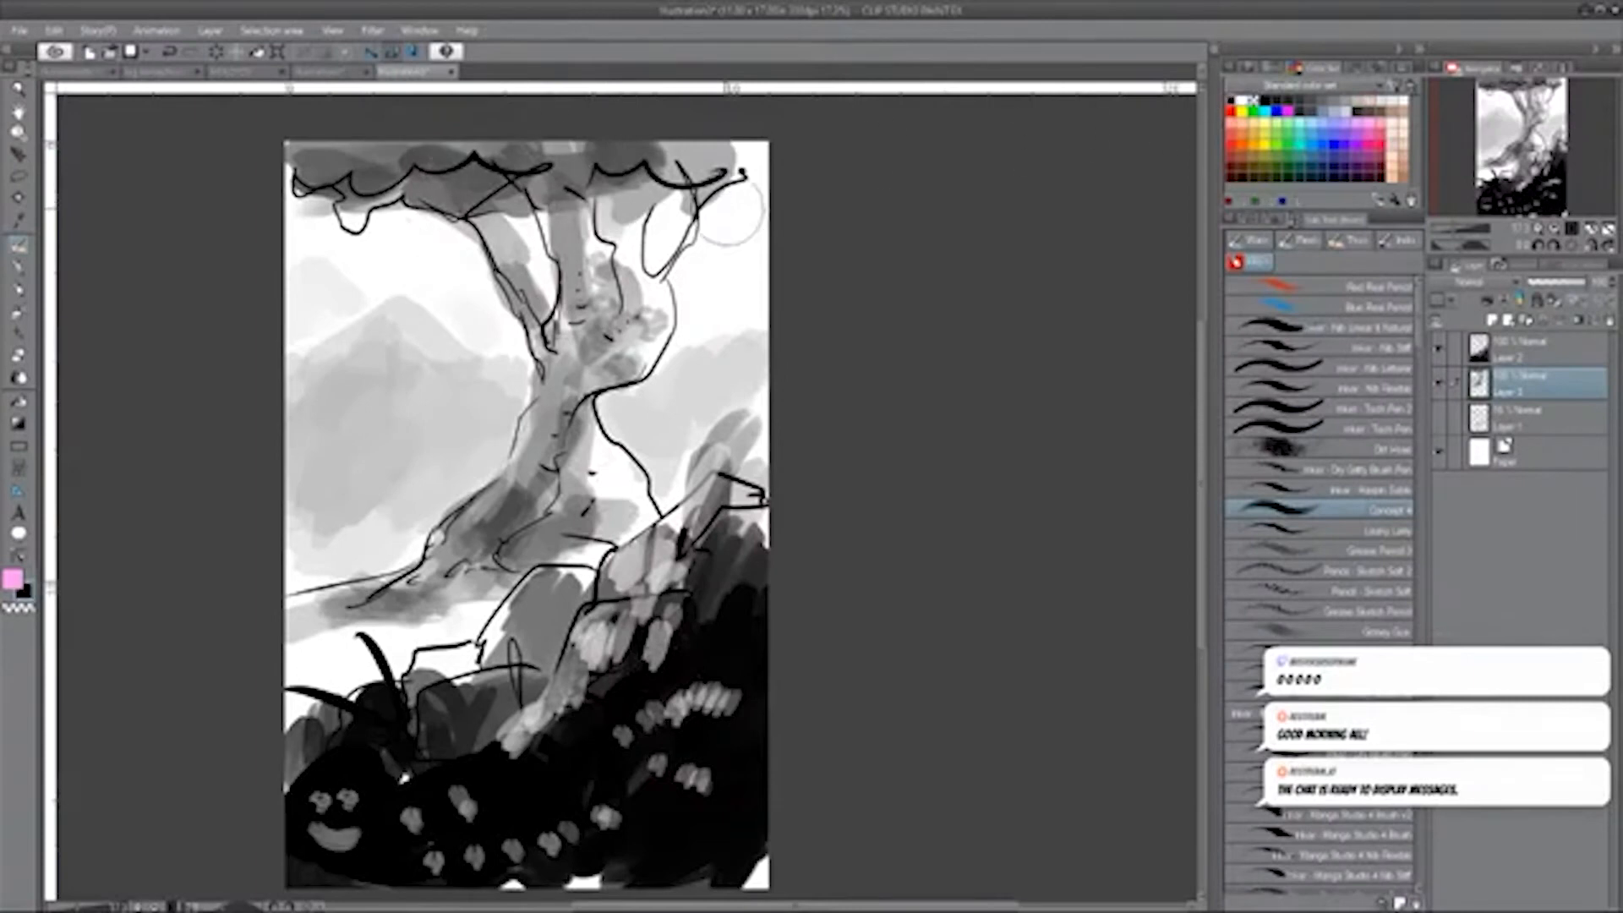
click(1533, 356)
key(bracketleft)
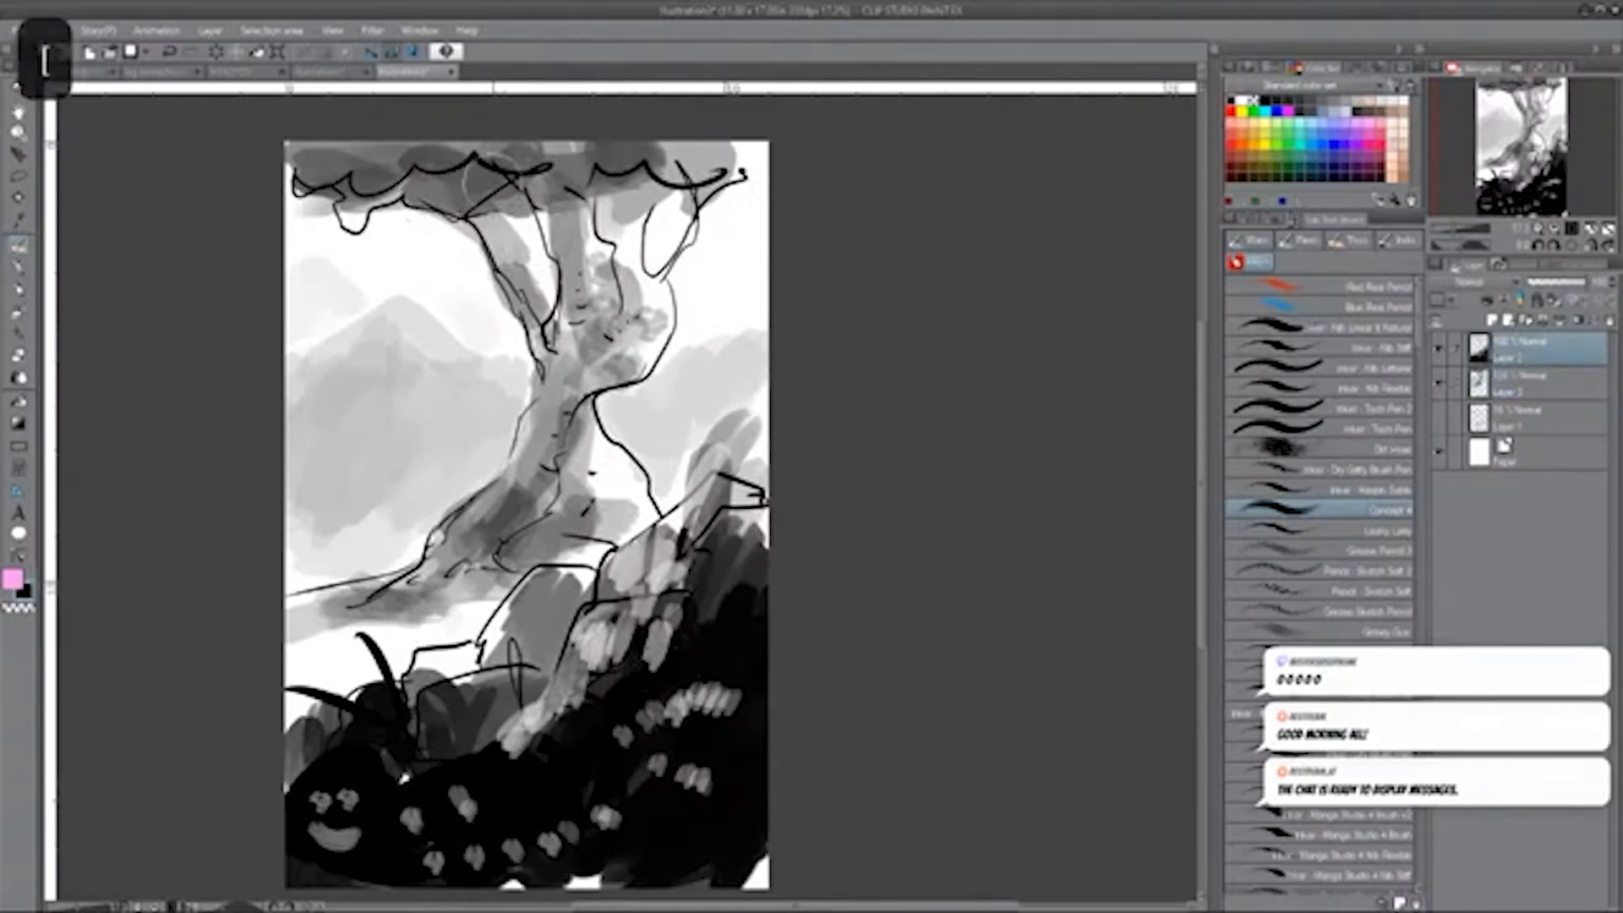
mouse_move(396, 166)
mouse_down()
mouse_move(361, 157)
mouse_move(365, 140)
mouse_move(479, 173)
mouse_move(503, 222)
mouse_move(483, 203)
mouse_move(410, 251)
mouse_move(446, 255)
mouse_up()
mouse_move(473, 173)
mouse_down()
mouse_move(516, 283)
mouse_move(541, 473)
mouse_move(460, 563)
mouse_up()
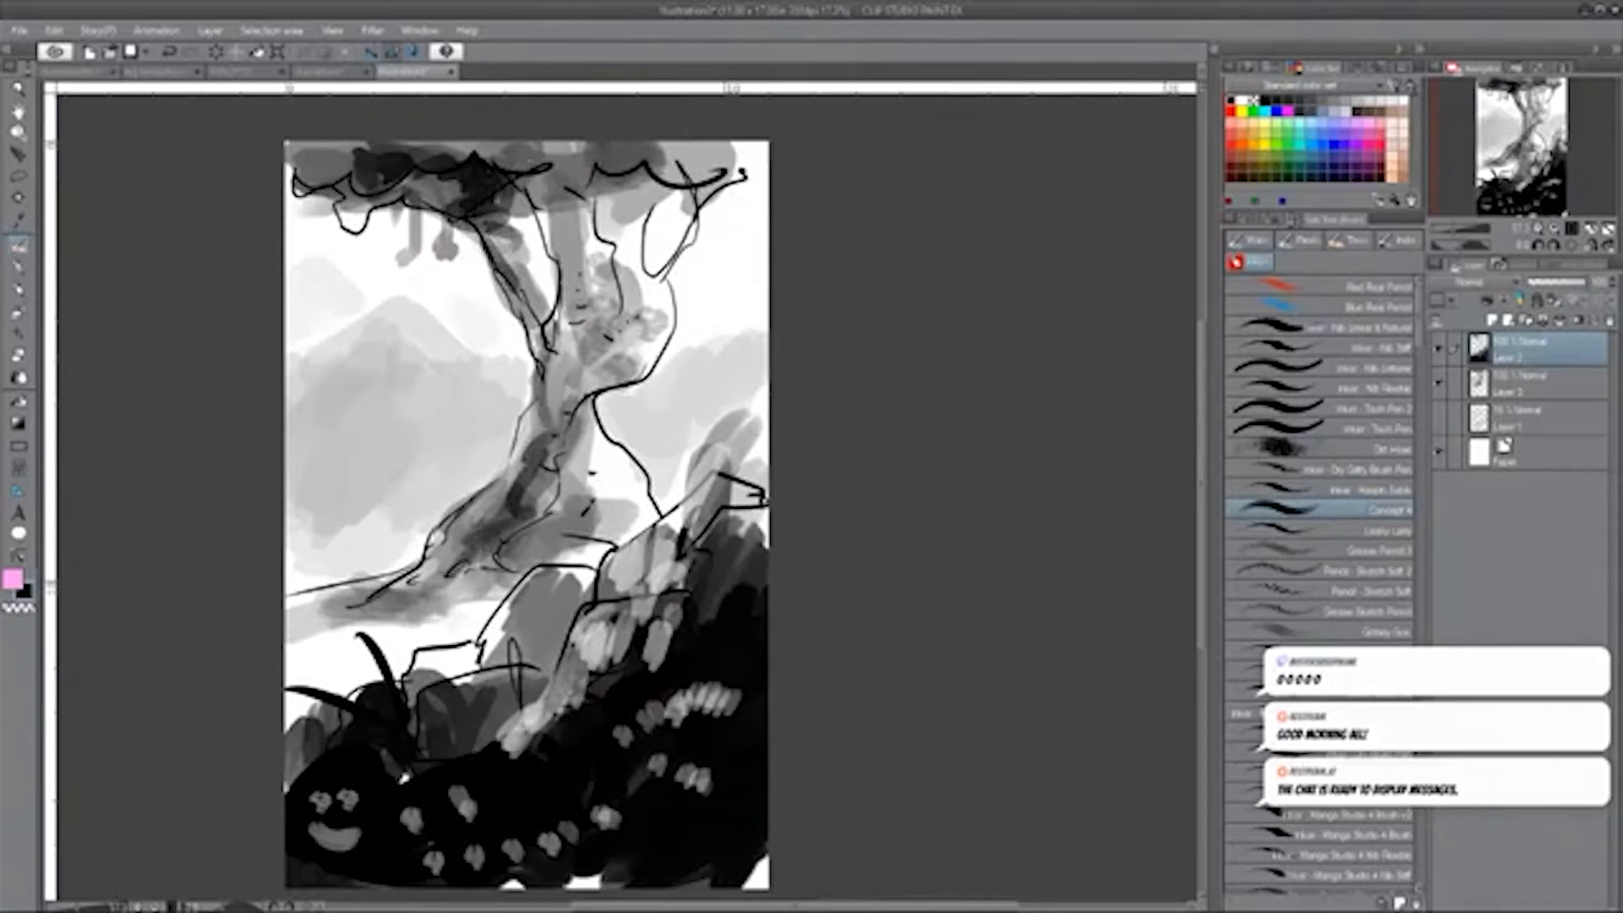
mouse_move(456, 666)
mouse_down()
mouse_move(424, 682)
mouse_move(439, 706)
mouse_up()
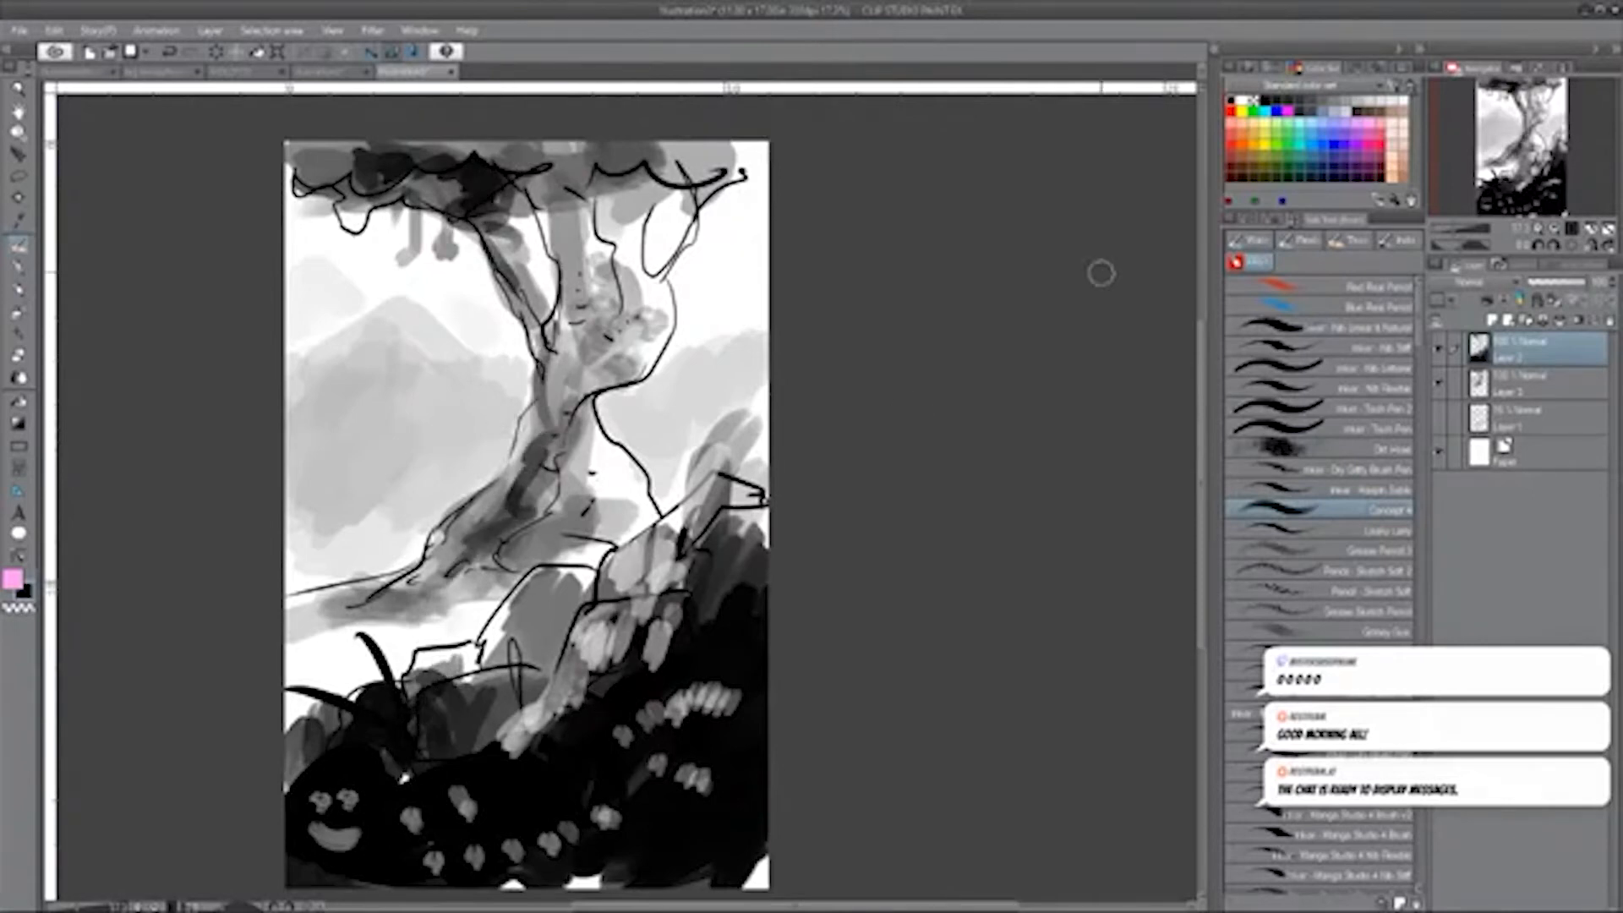
Hide the landscape's drawing layers and draw a wide rectangular panel frame across the upper half of the page.
drag(1445, 349, 1448, 403)
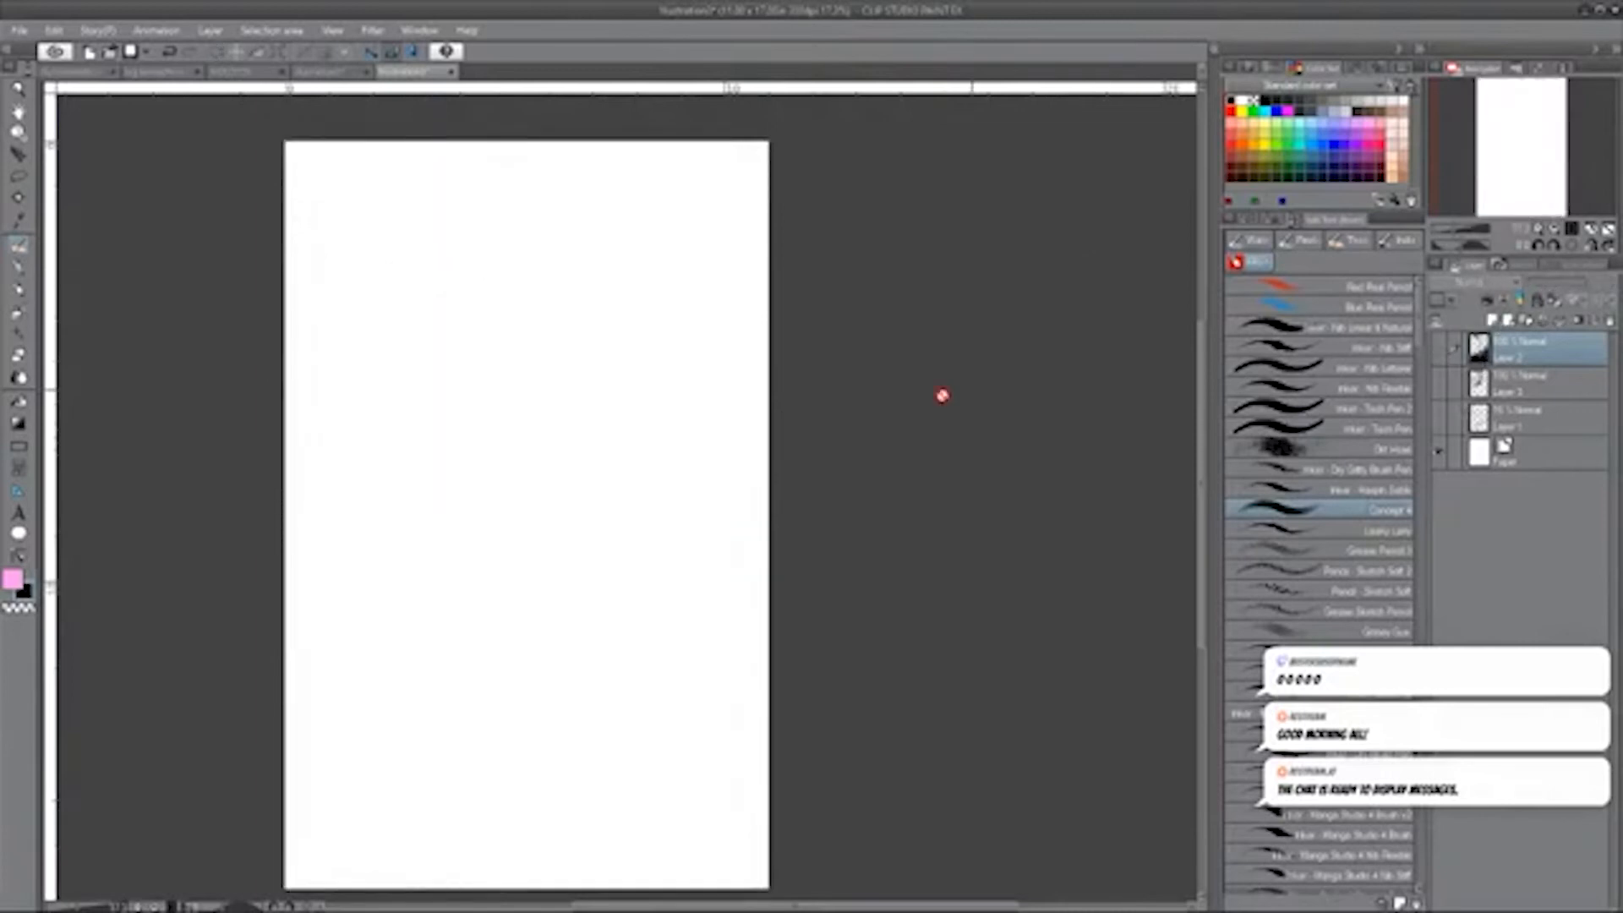
click(18, 446)
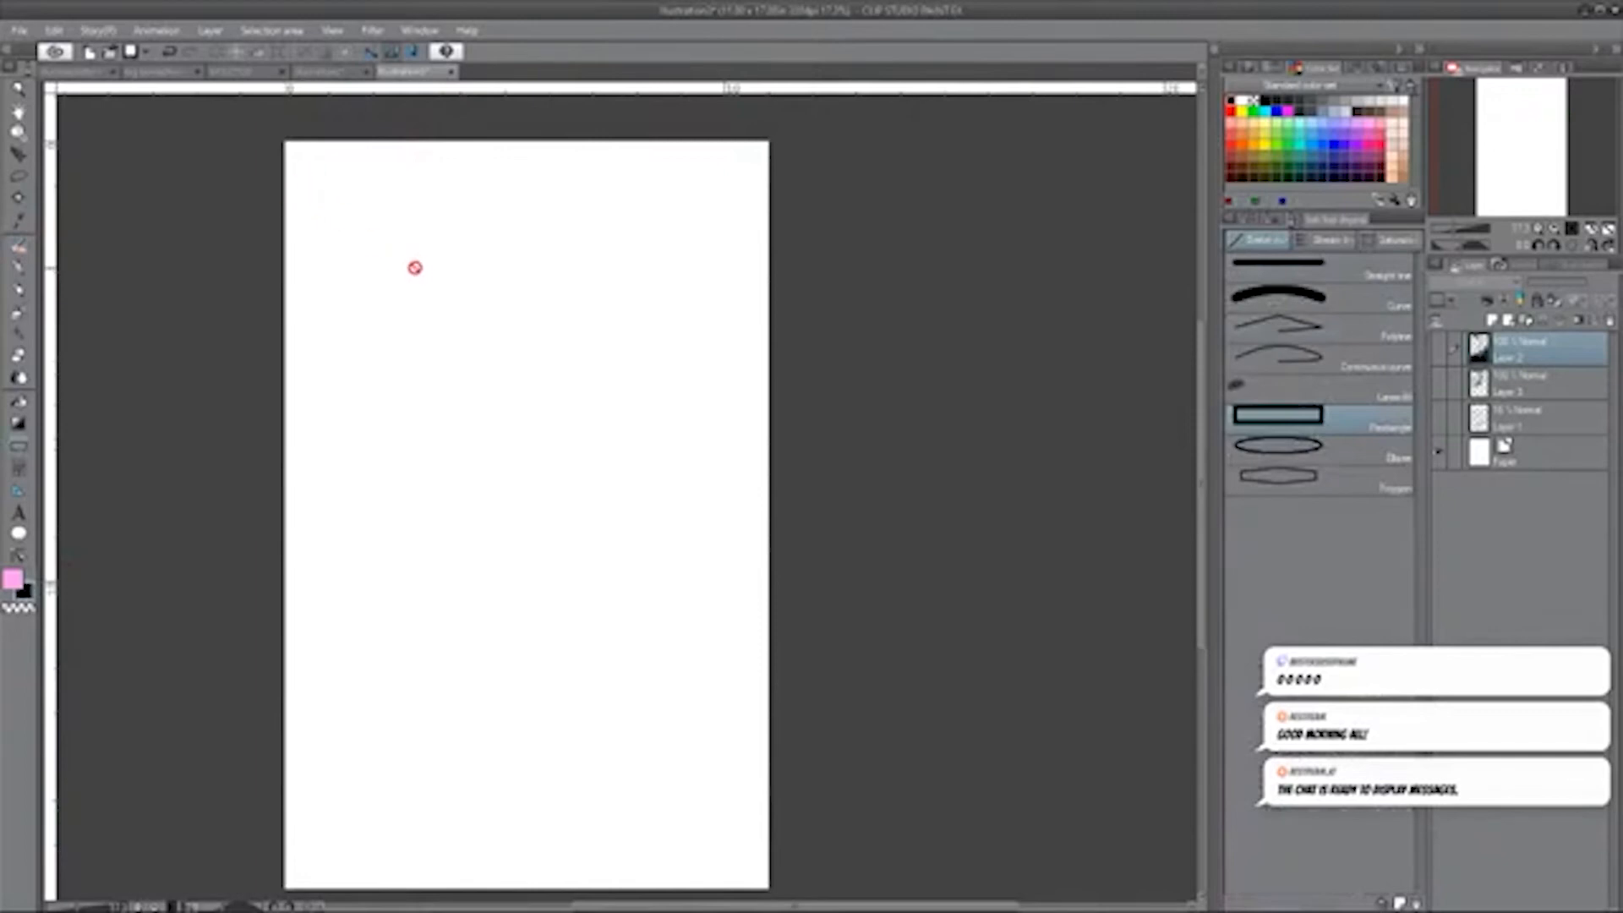
drag(327, 221, 738, 509)
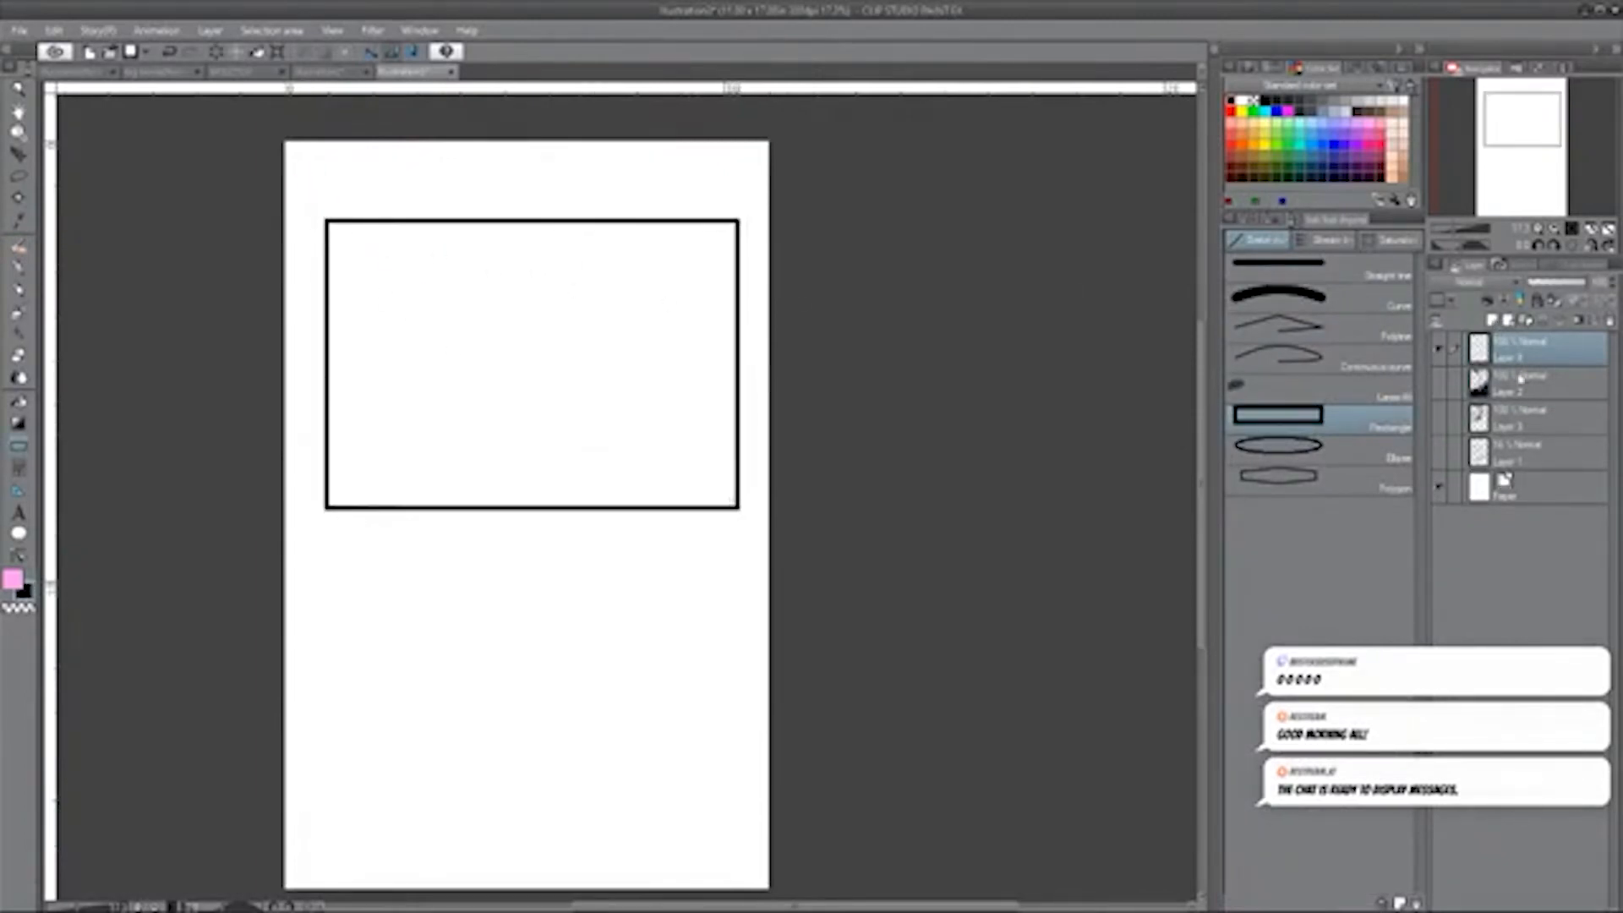
Add a new layer and sketch a mid-ground standing figure in grey, hands clasped, near the centre of the panel.
click(1495, 320)
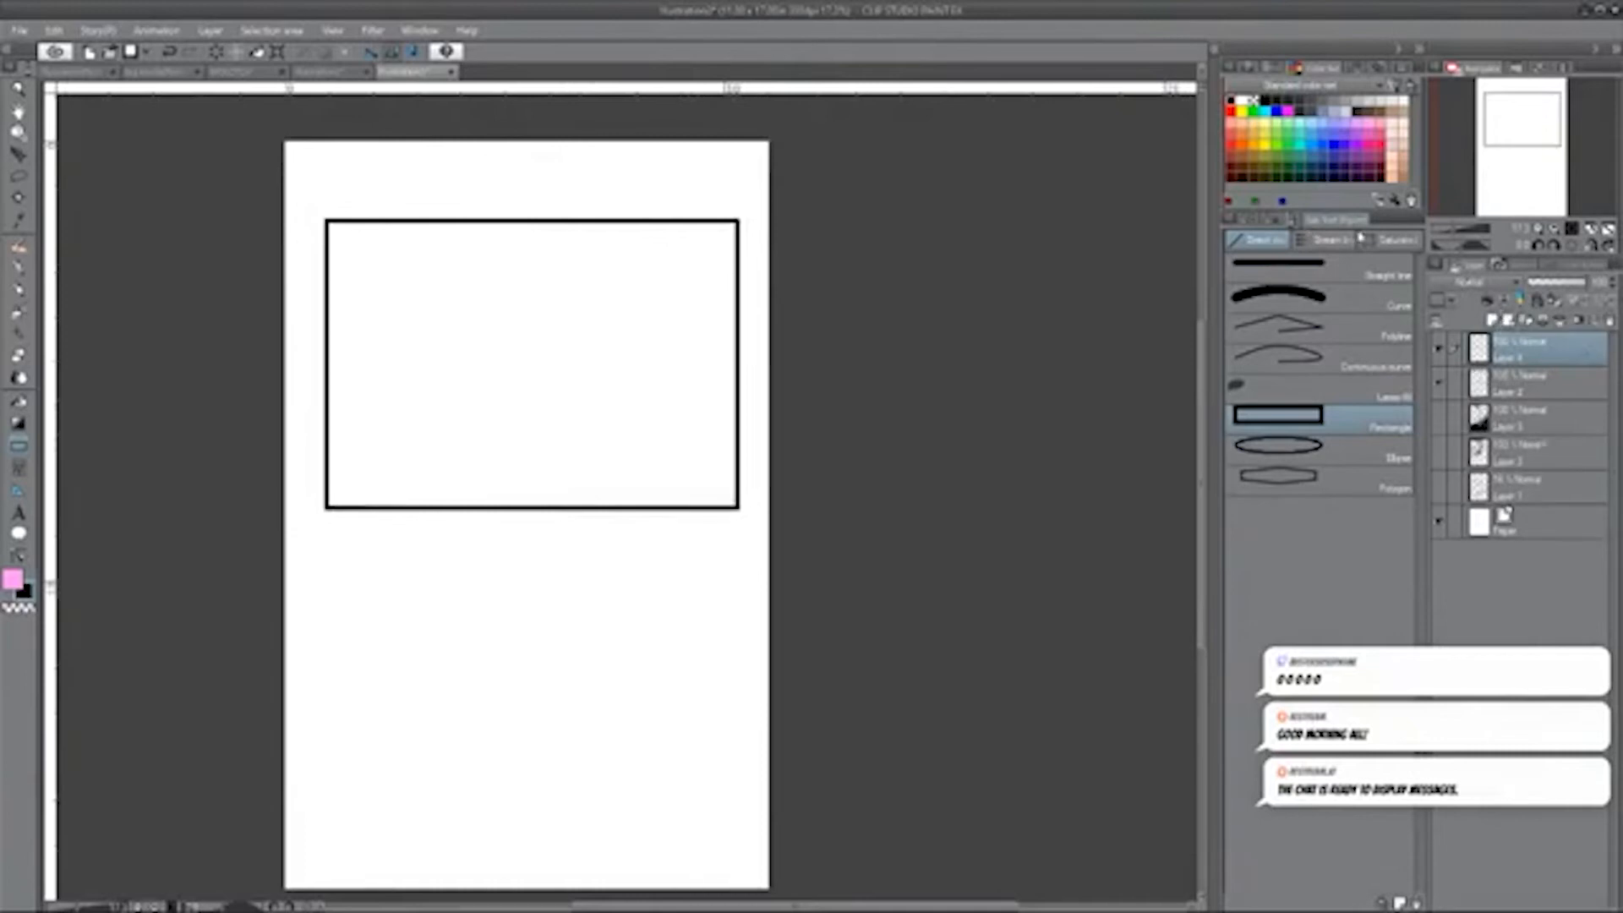
click(18, 254)
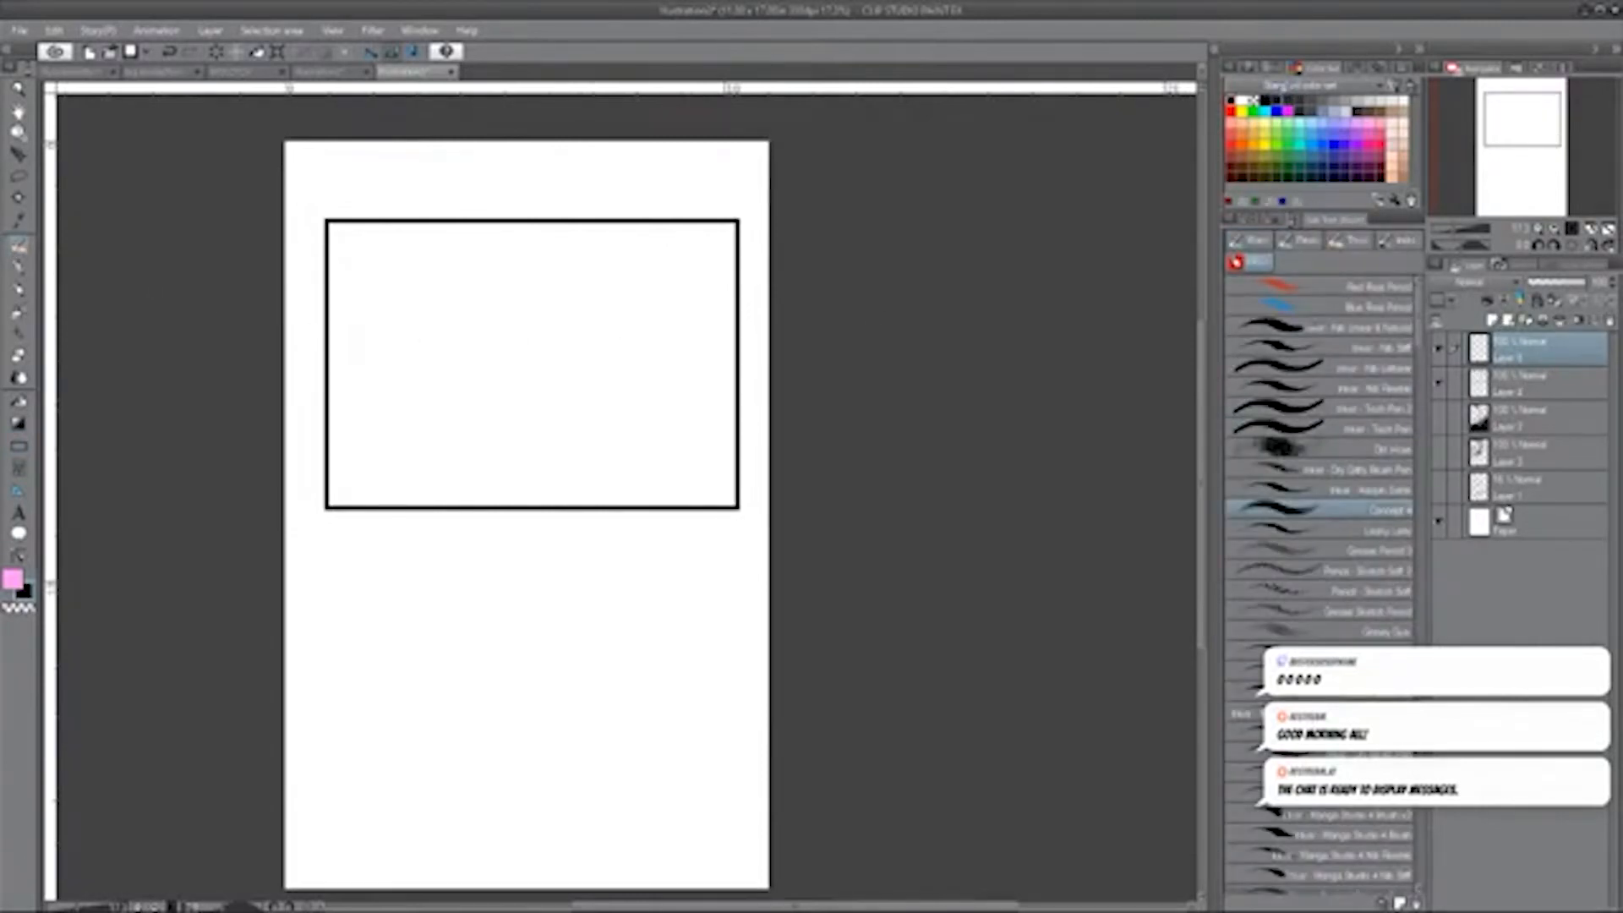
key(p)
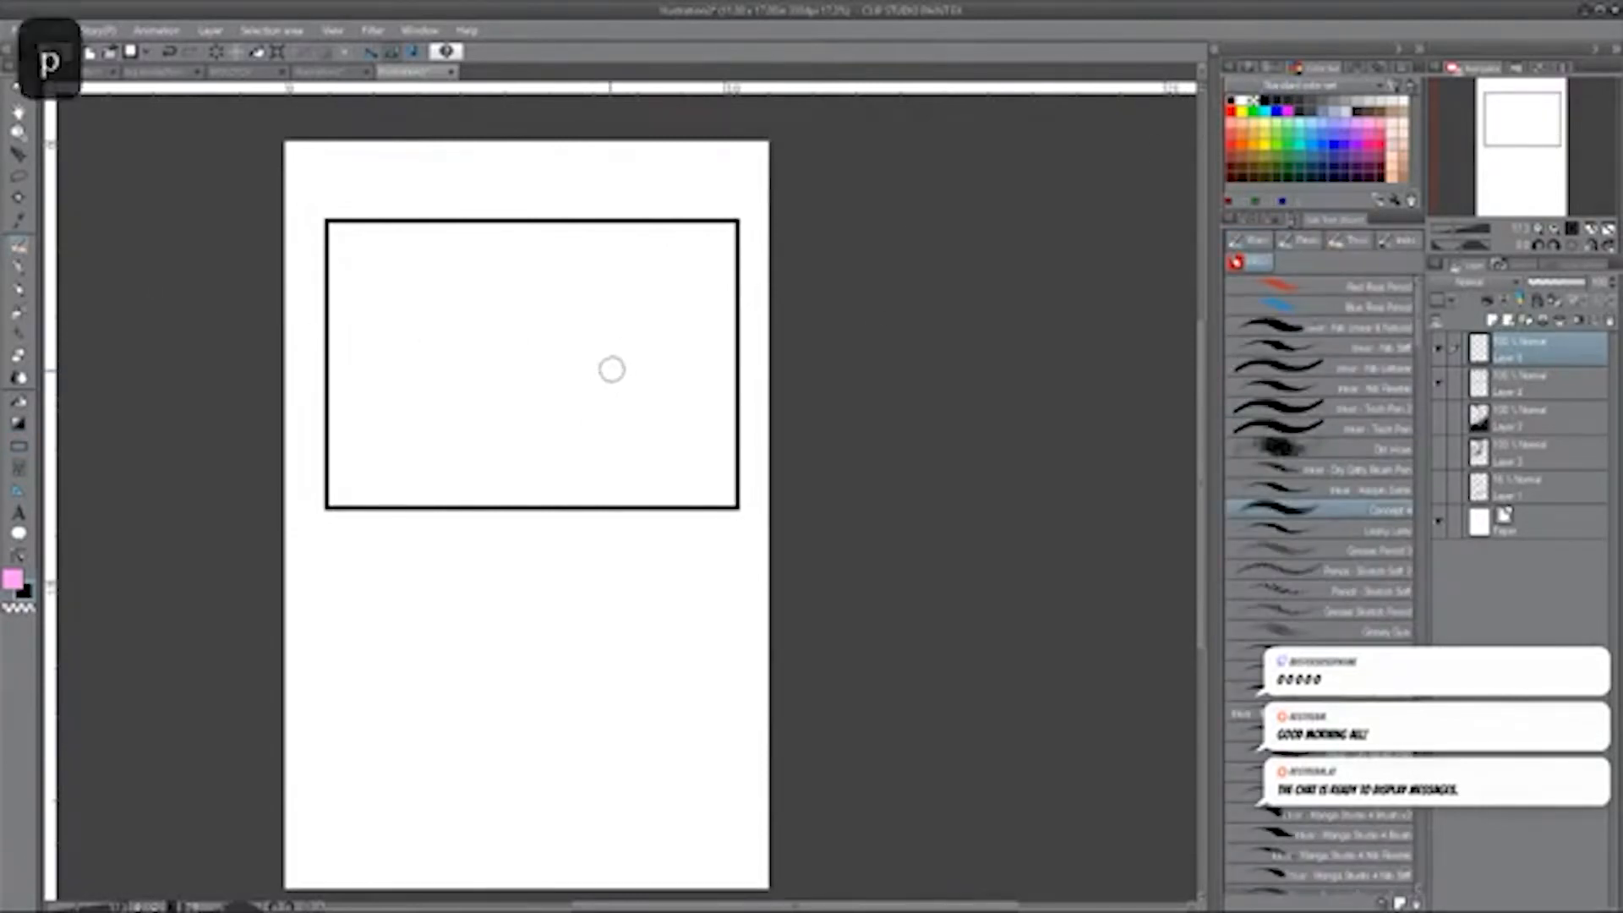
key(bracketright)
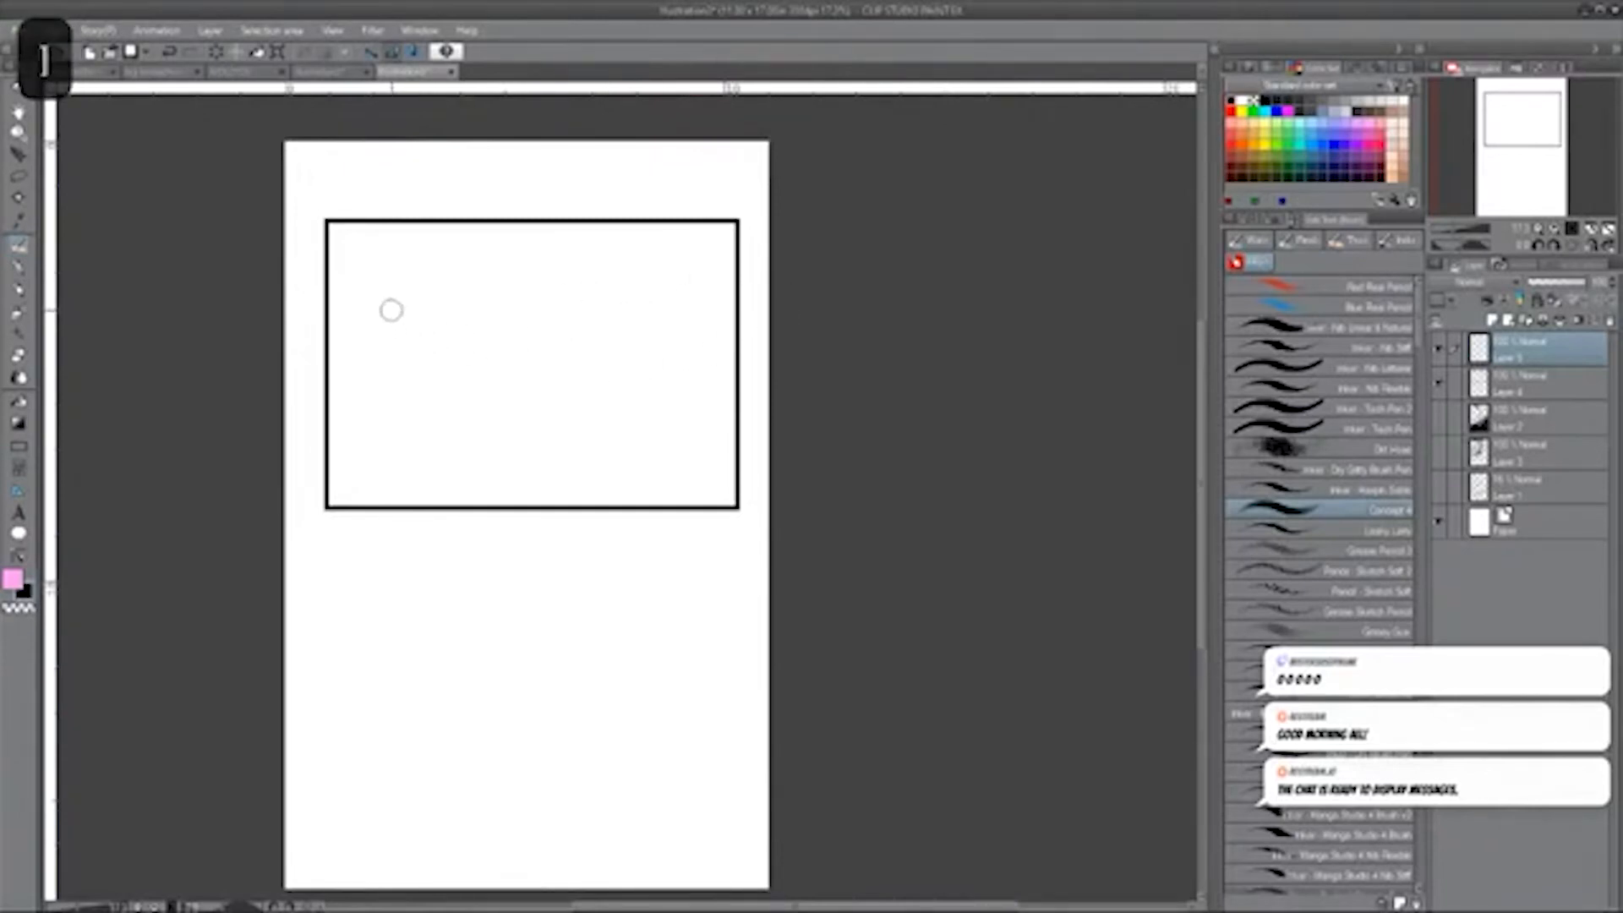
key(bracketleft)
click(494, 306)
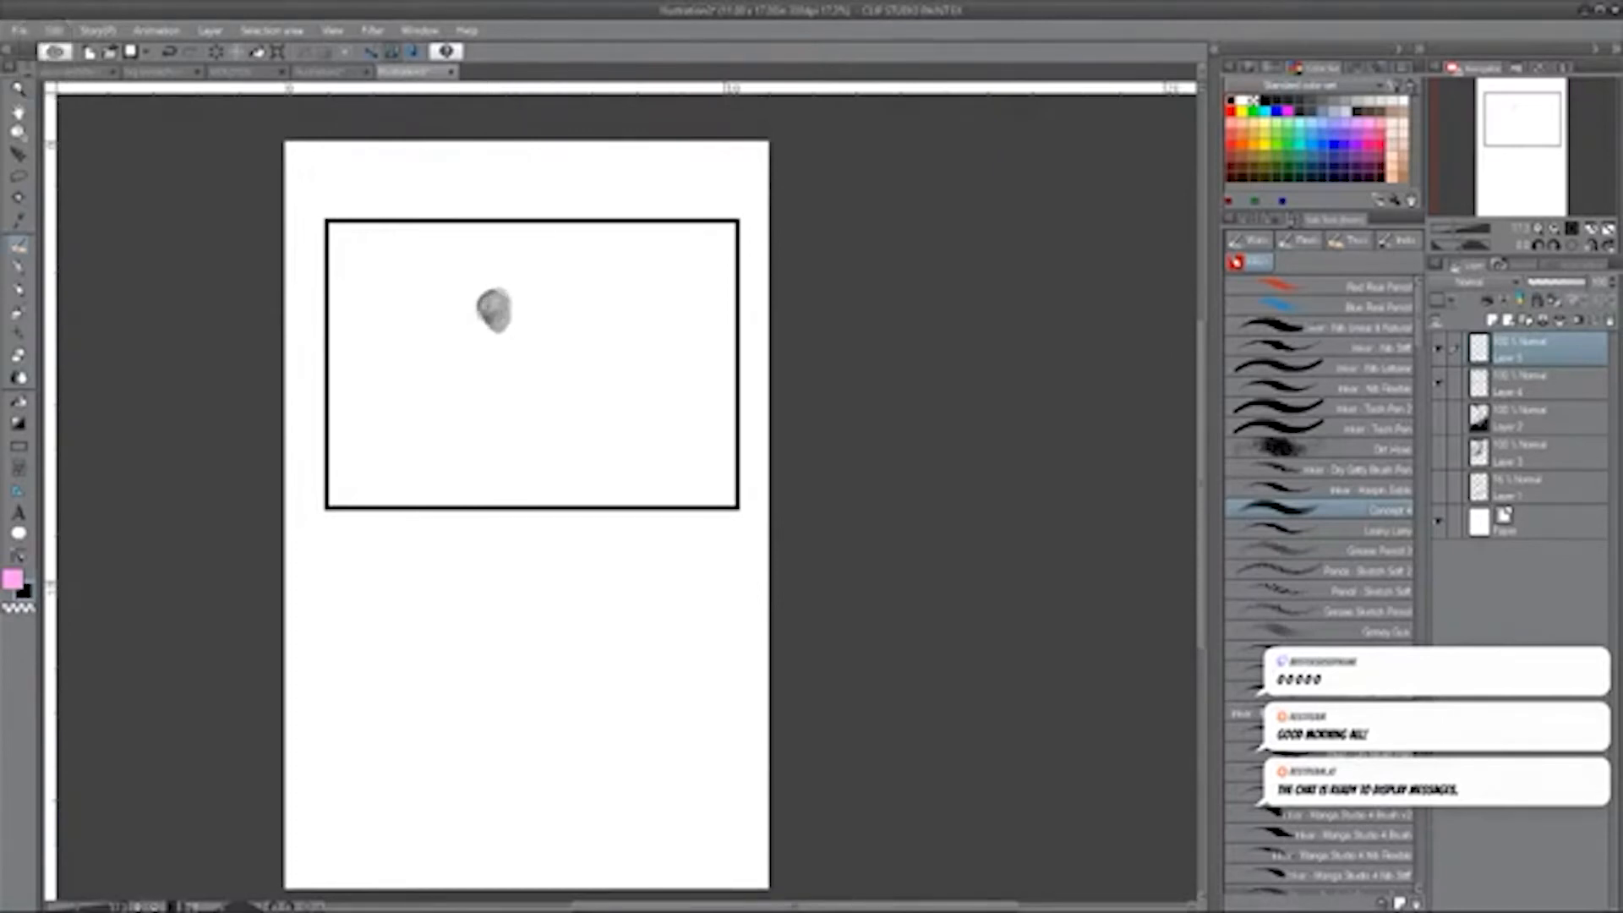
drag(492, 310, 479, 399)
drag(513, 343, 521, 412)
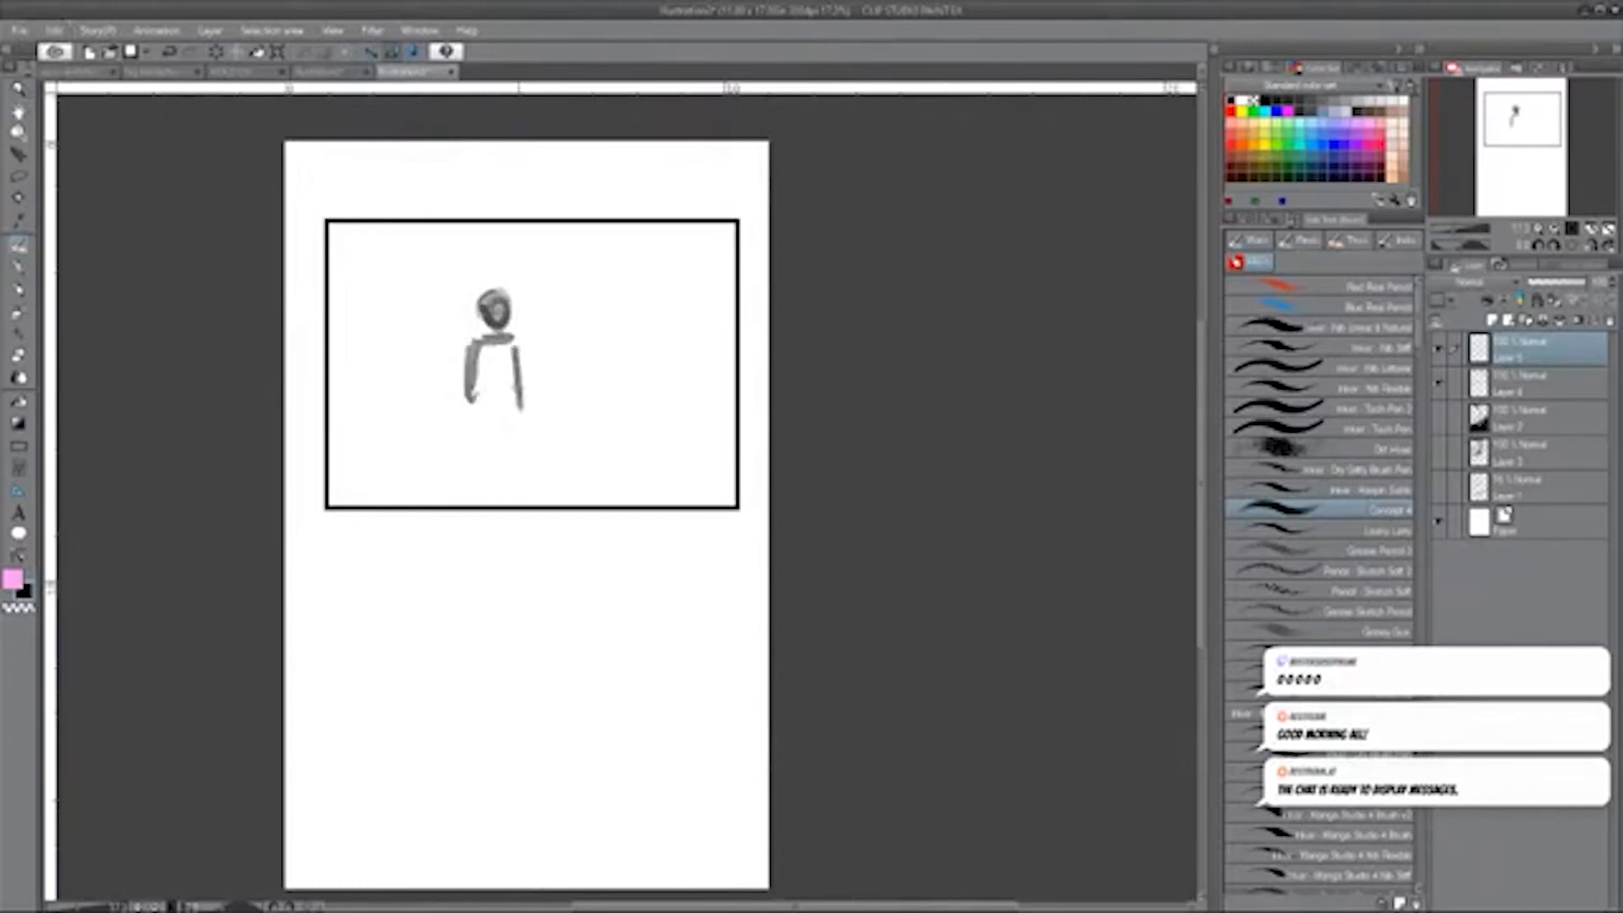
drag(474, 347, 475, 429)
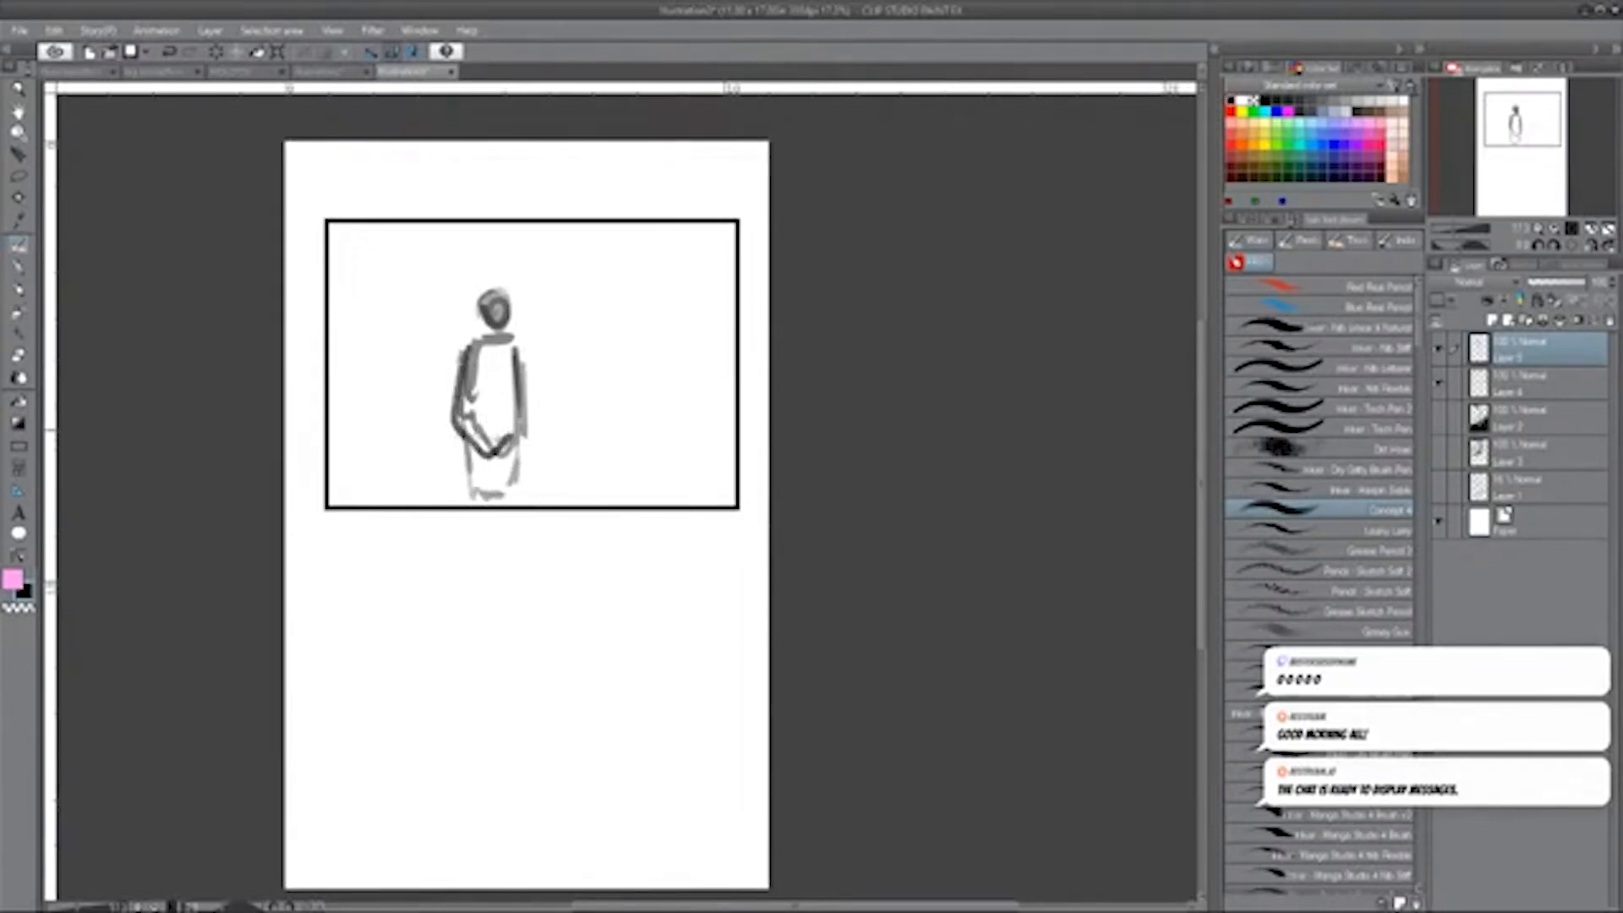
mouse_move(470, 362)
mouse_down()
mouse_move(459, 444)
mouse_move(476, 499)
mouse_up()
drag(501, 461, 494, 499)
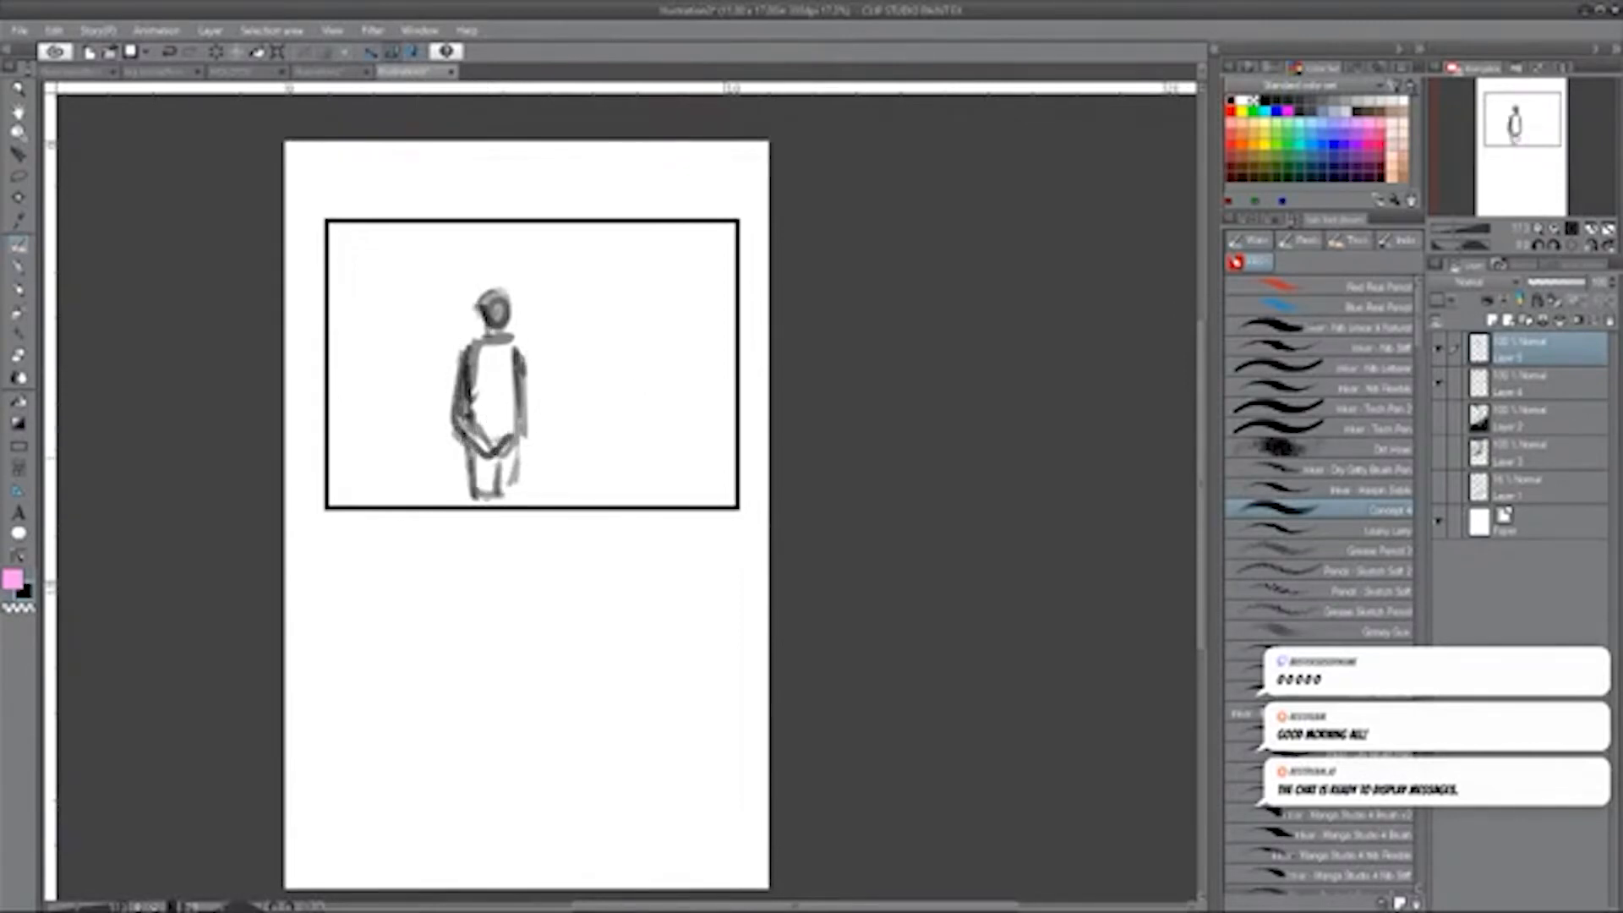
Paint a row of small light grey background figures on both sides of the standing figure using a smaller brush.
key(bracketright)
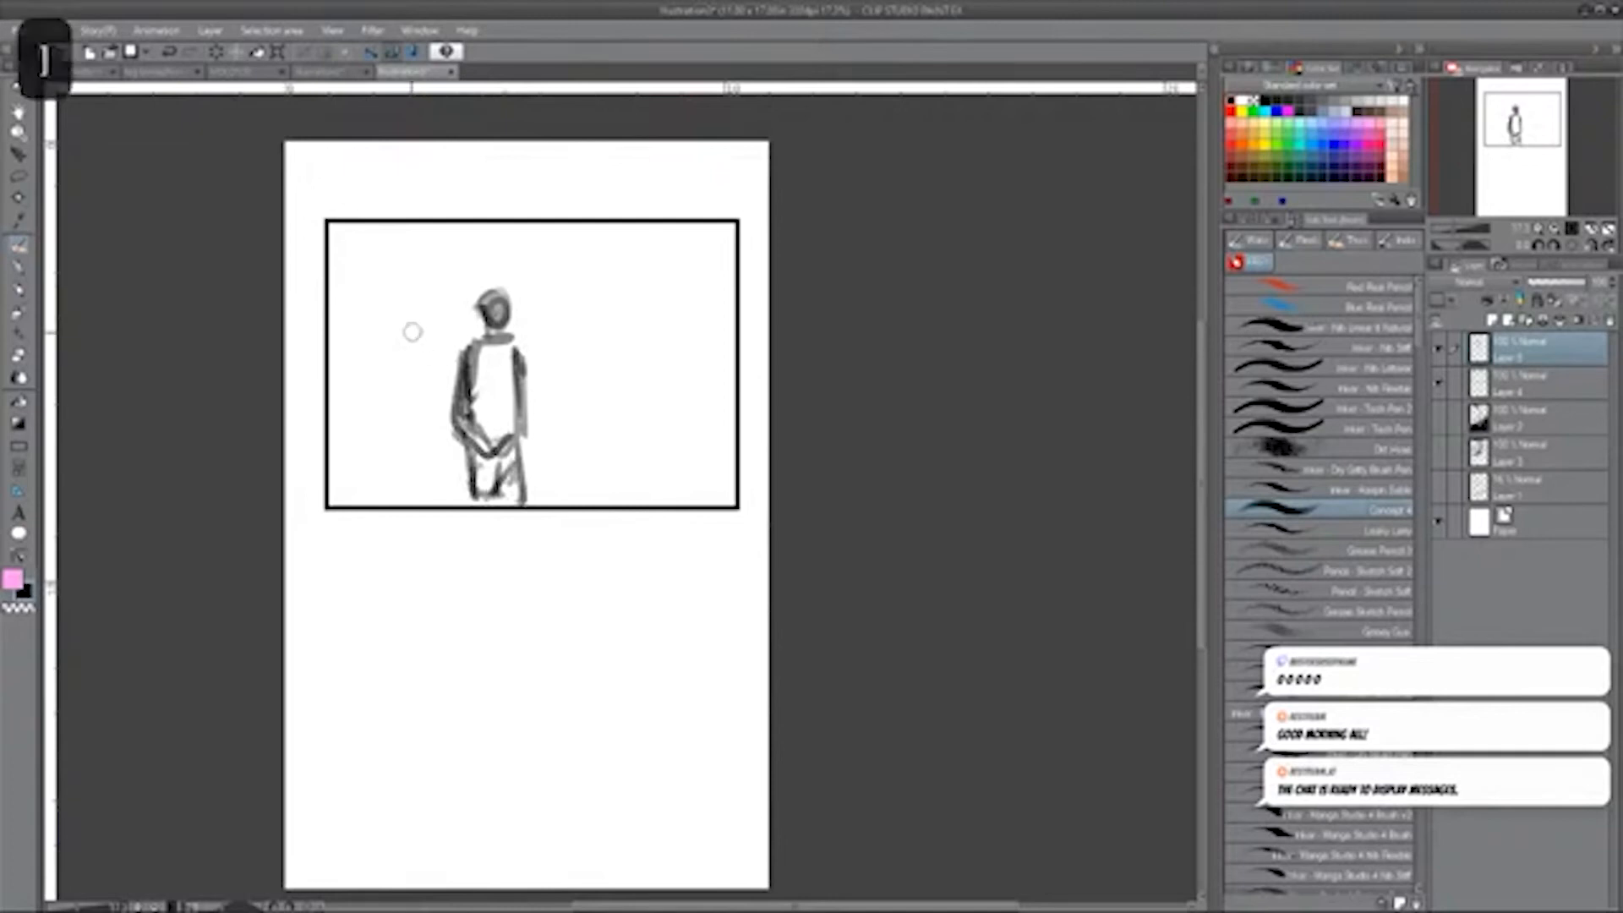
key(bracketleft)
drag(362, 339, 378, 369)
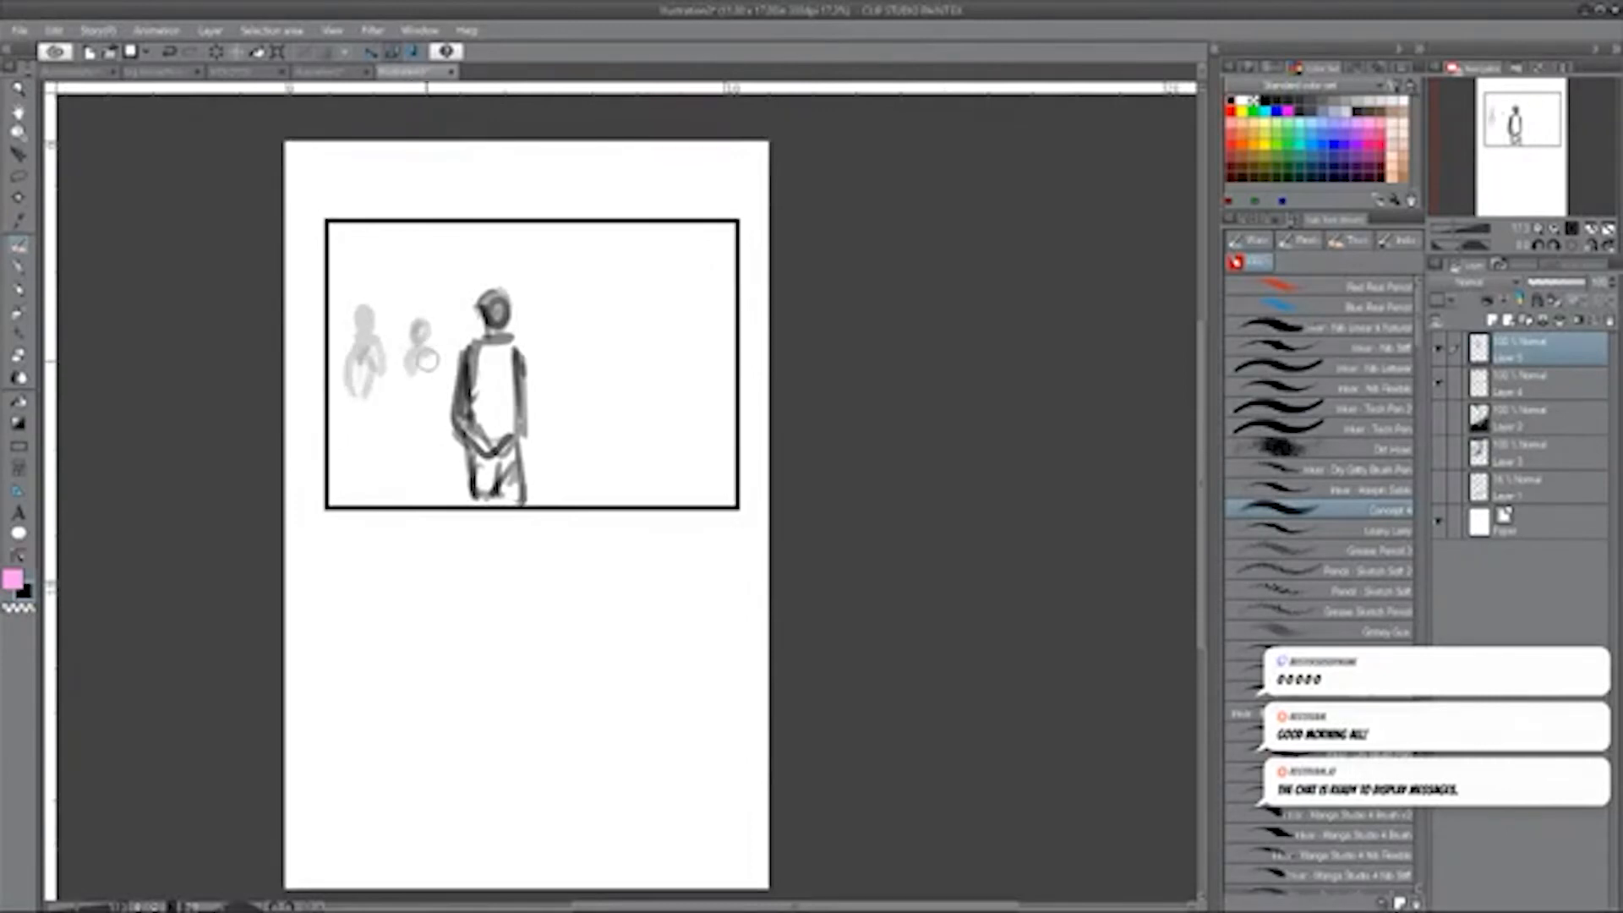
key(bracketleft)
click(1347, 100)
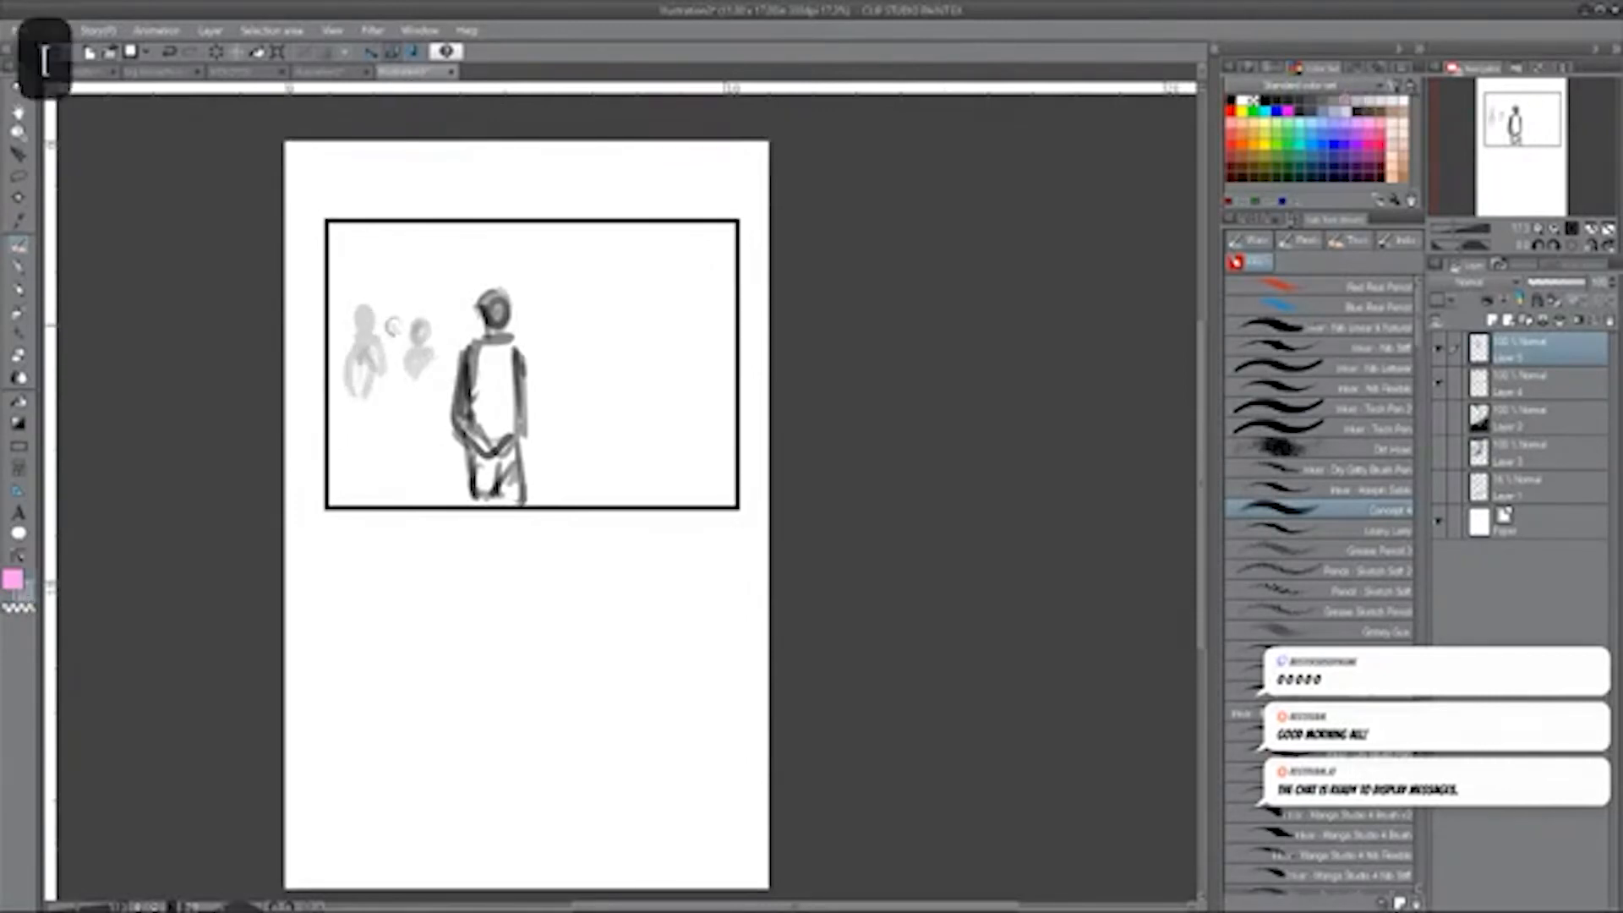
mouse_move(394, 327)
mouse_down()
mouse_move(444, 334)
mouse_move(456, 351)
mouse_move(434, 391)
mouse_move(447, 371)
mouse_move(371, 357)
mouse_up()
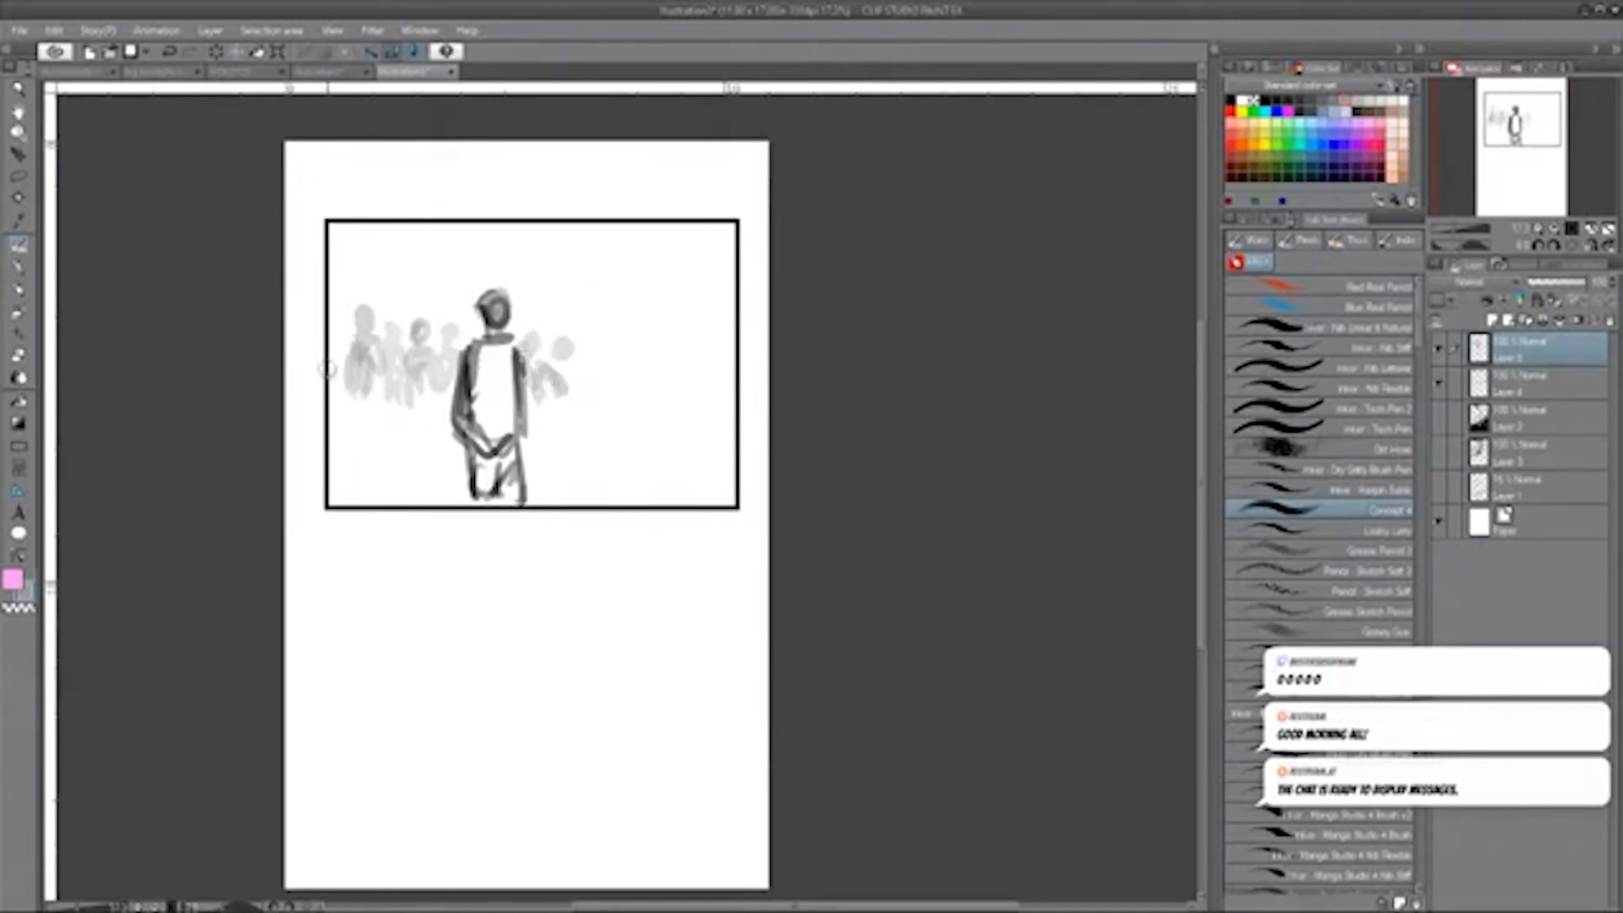
Undo the last crowd stroke and extend the light grey crowd towards the panel's left and right edges.
key(ctrl+z)
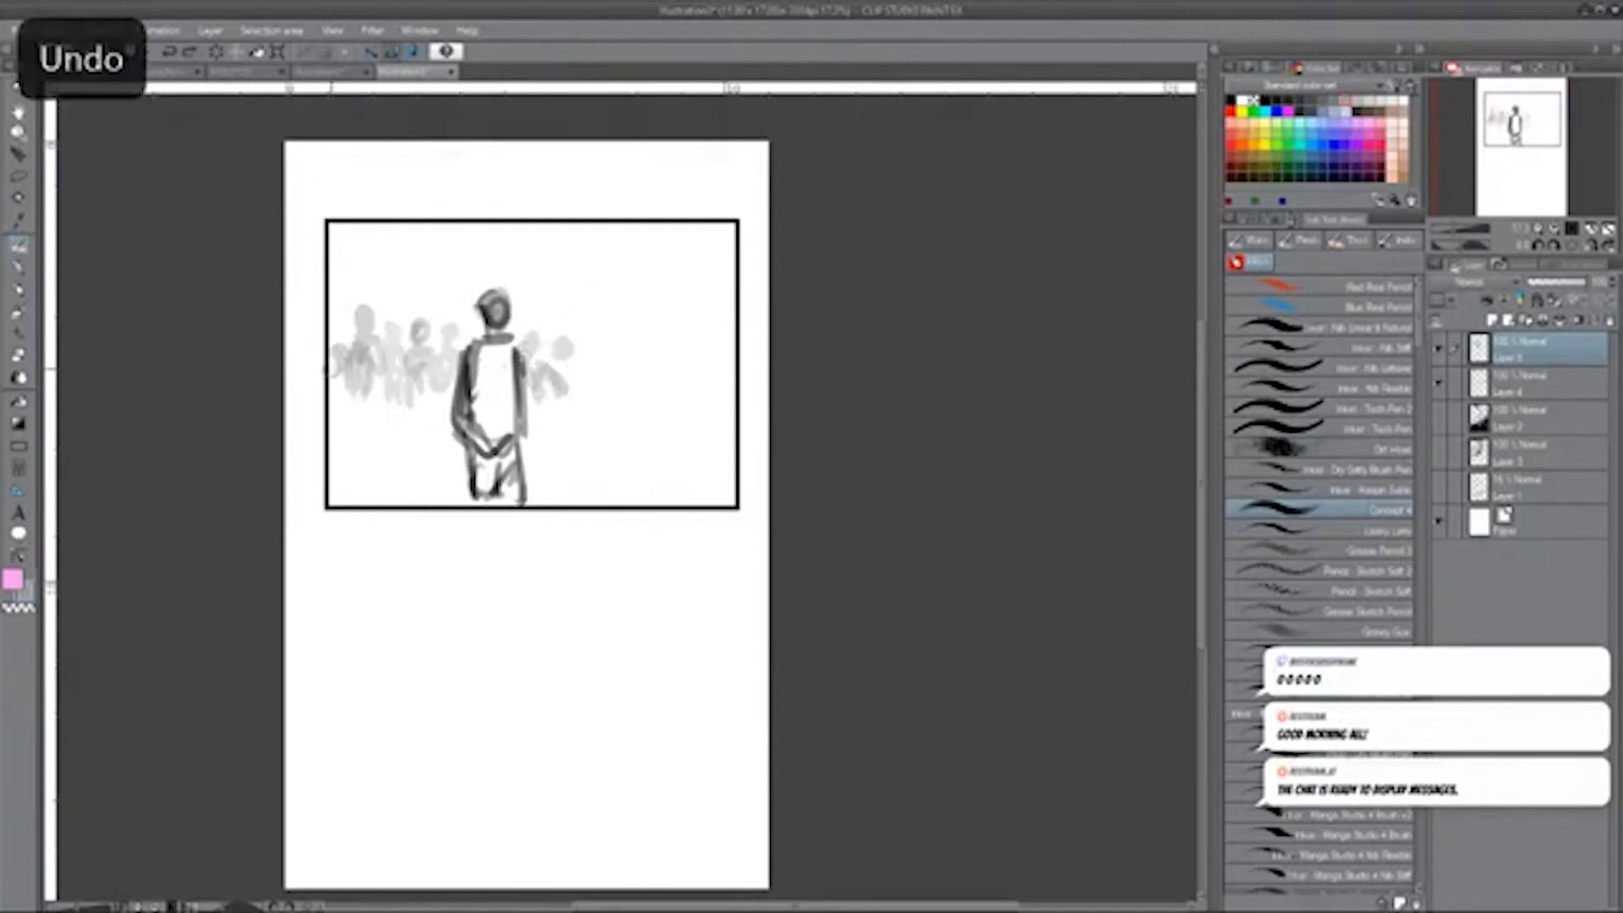
mouse_move(331, 369)
mouse_down()
mouse_move(345, 425)
mouse_move(333, 349)
mouse_up()
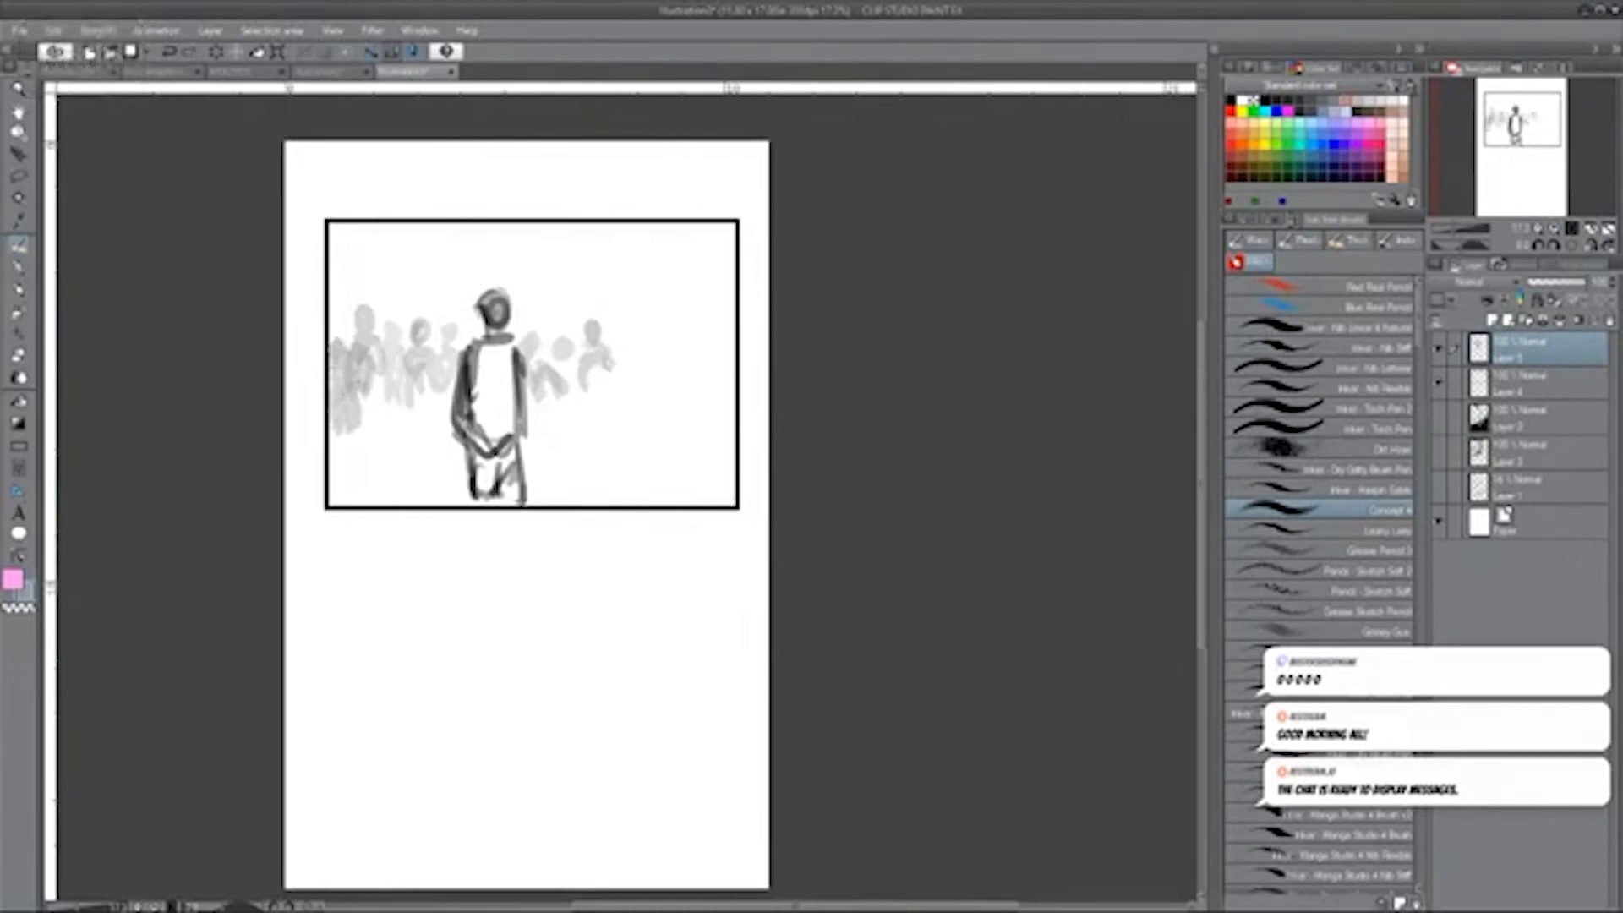
drag(646, 342, 647, 347)
drag(651, 370, 602, 377)
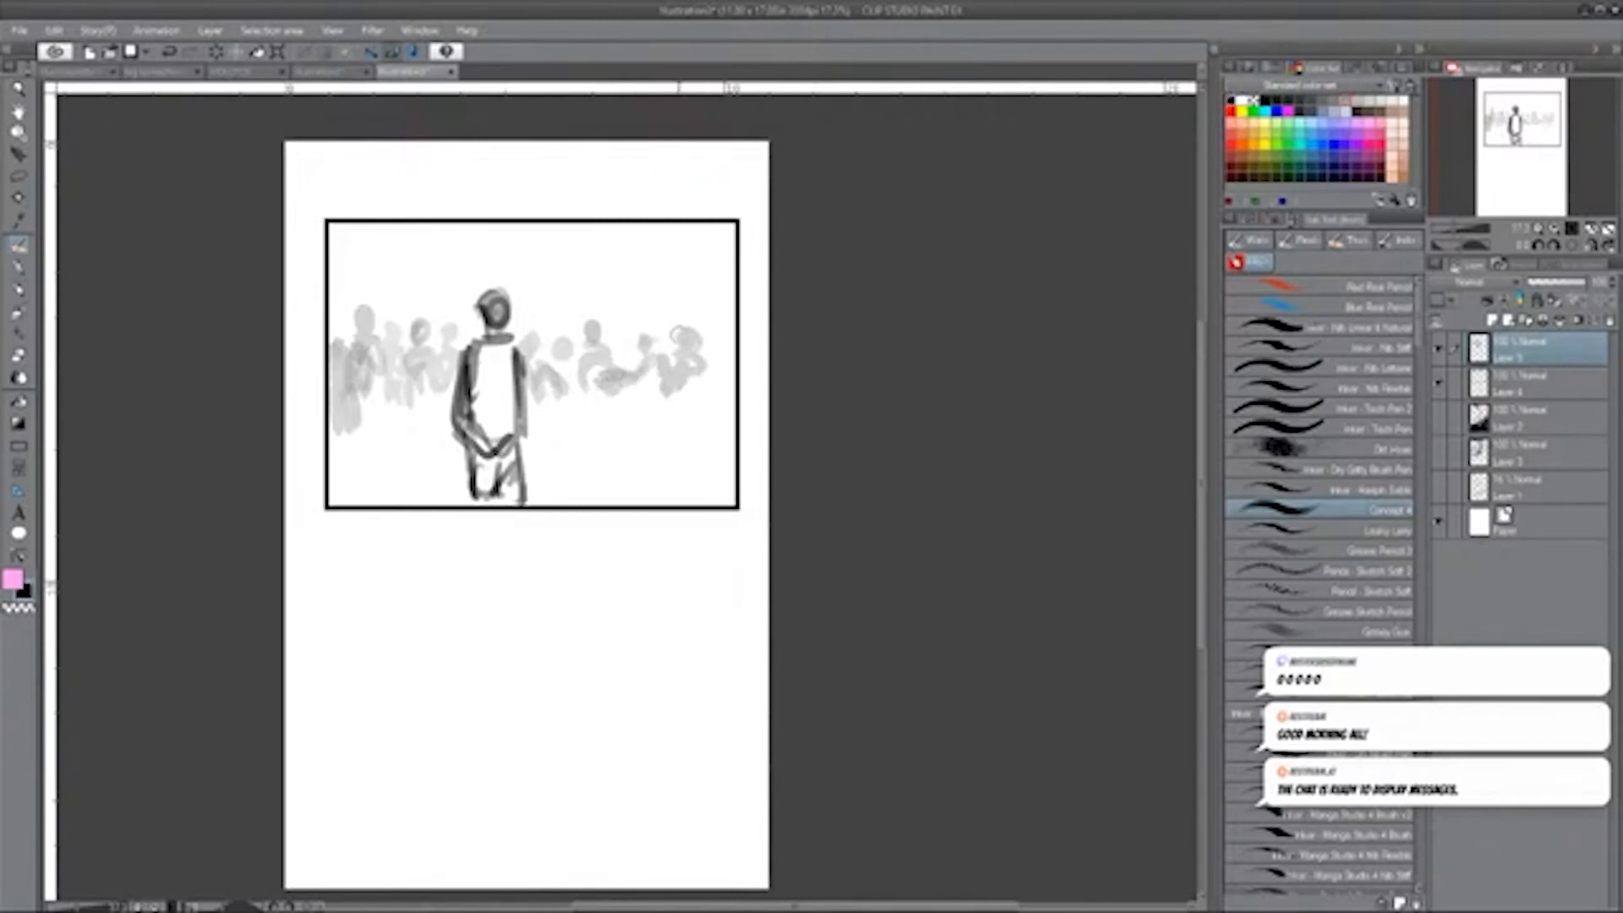
Paint a large black foreground head and shoulders overlapping the right edge of the panel.
mouse_move(717, 271)
mouse_down()
mouse_move(678, 338)
mouse_move(732, 350)
mouse_up()
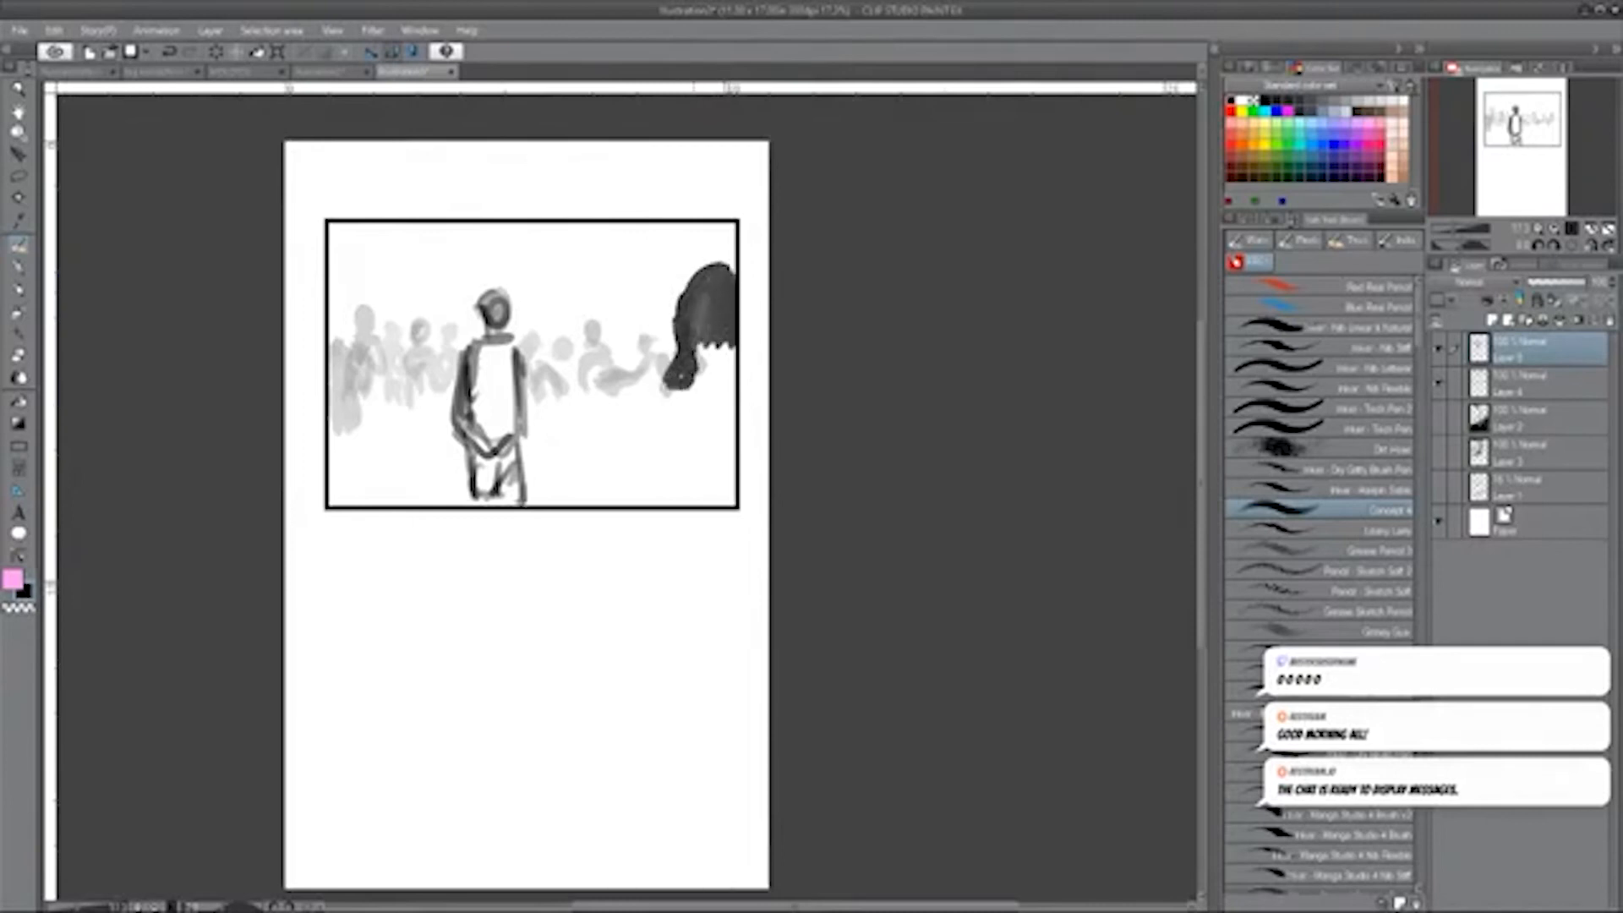
mouse_move(728, 260)
mouse_down()
mouse_move(710, 382)
mouse_move(674, 342)
mouse_move(726, 403)
mouse_up()
mouse_move(739, 338)
mouse_down()
mouse_move(677, 413)
mouse_move(736, 435)
mouse_move(632, 507)
mouse_up()
mouse_move(736, 431)
mouse_down()
mouse_move(643, 506)
mouse_move(729, 499)
mouse_move(740, 465)
mouse_up()
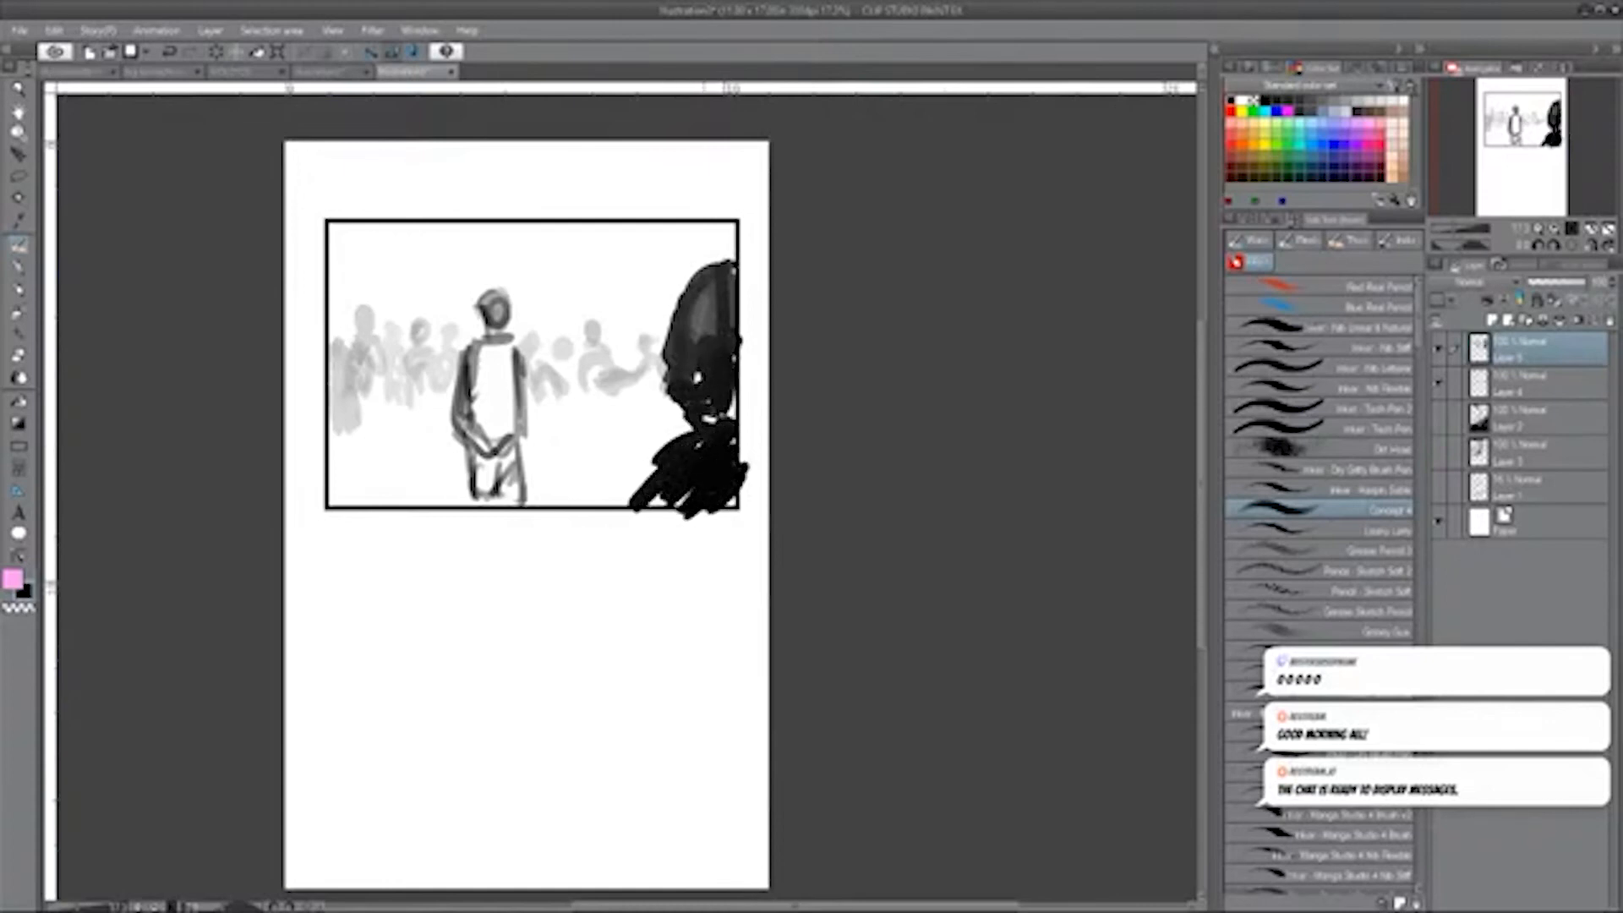
mouse_move(675, 328)
mouse_down()
mouse_move(668, 374)
mouse_move(713, 414)
mouse_up()
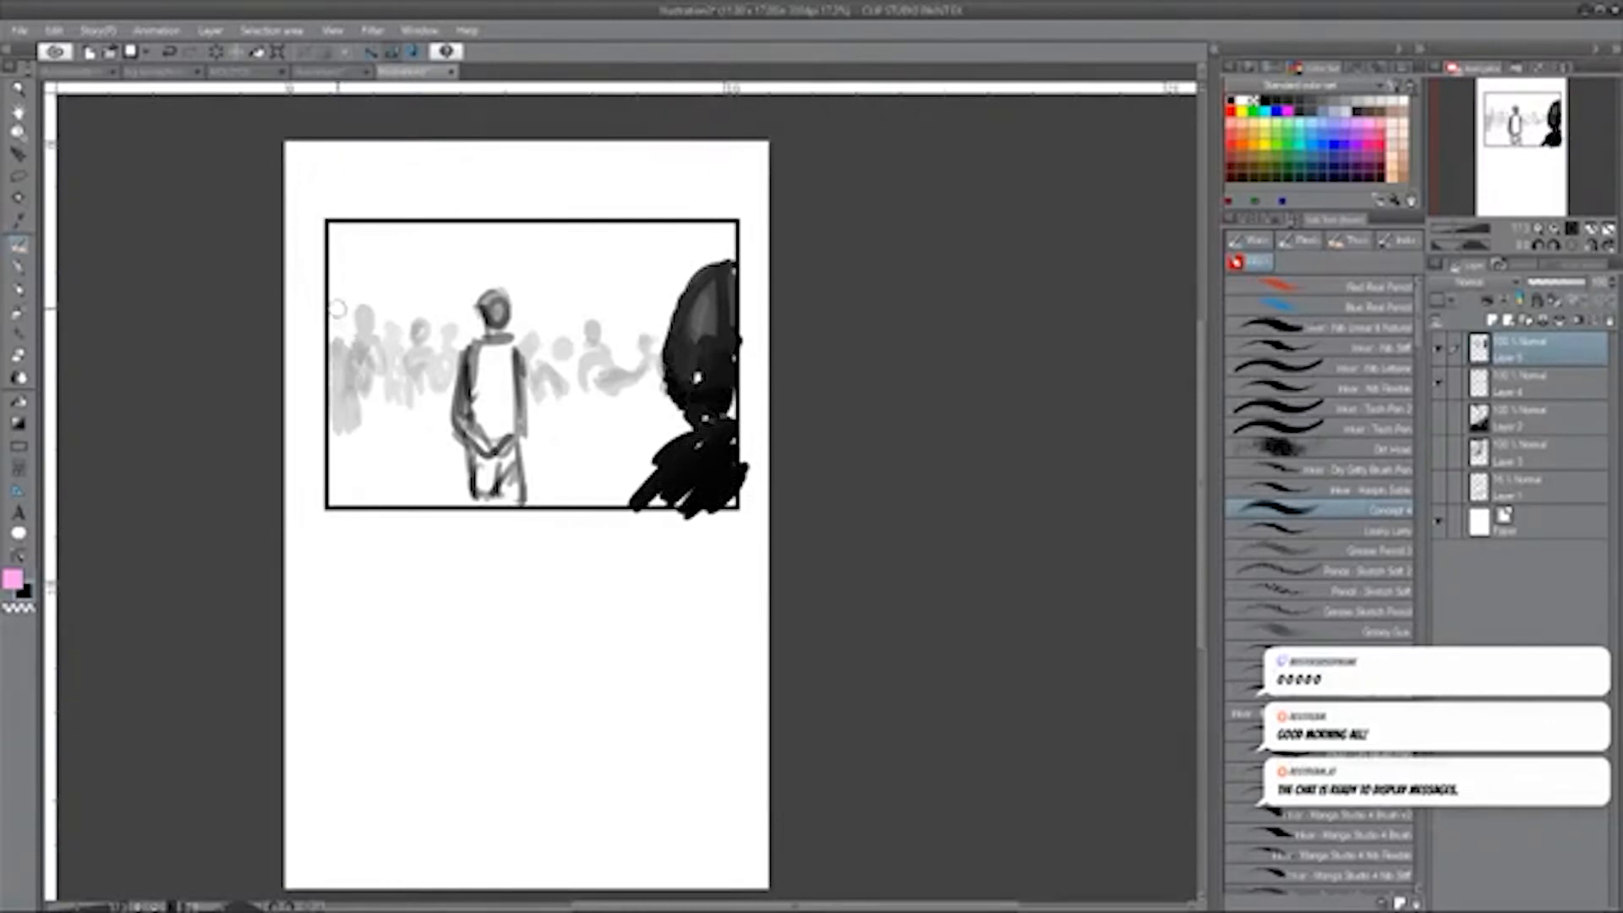
Paint a second black foreground figure along the panel's left edge and touch up the right-hand foreground figure.
drag(338, 308, 402, 444)
mouse_move(331, 381)
mouse_down()
mouse_move(342, 443)
mouse_move(394, 486)
mouse_up()
drag(338, 427, 385, 507)
mouse_move(699, 377)
mouse_down()
mouse_move(714, 410)
mouse_move(729, 394)
mouse_up()
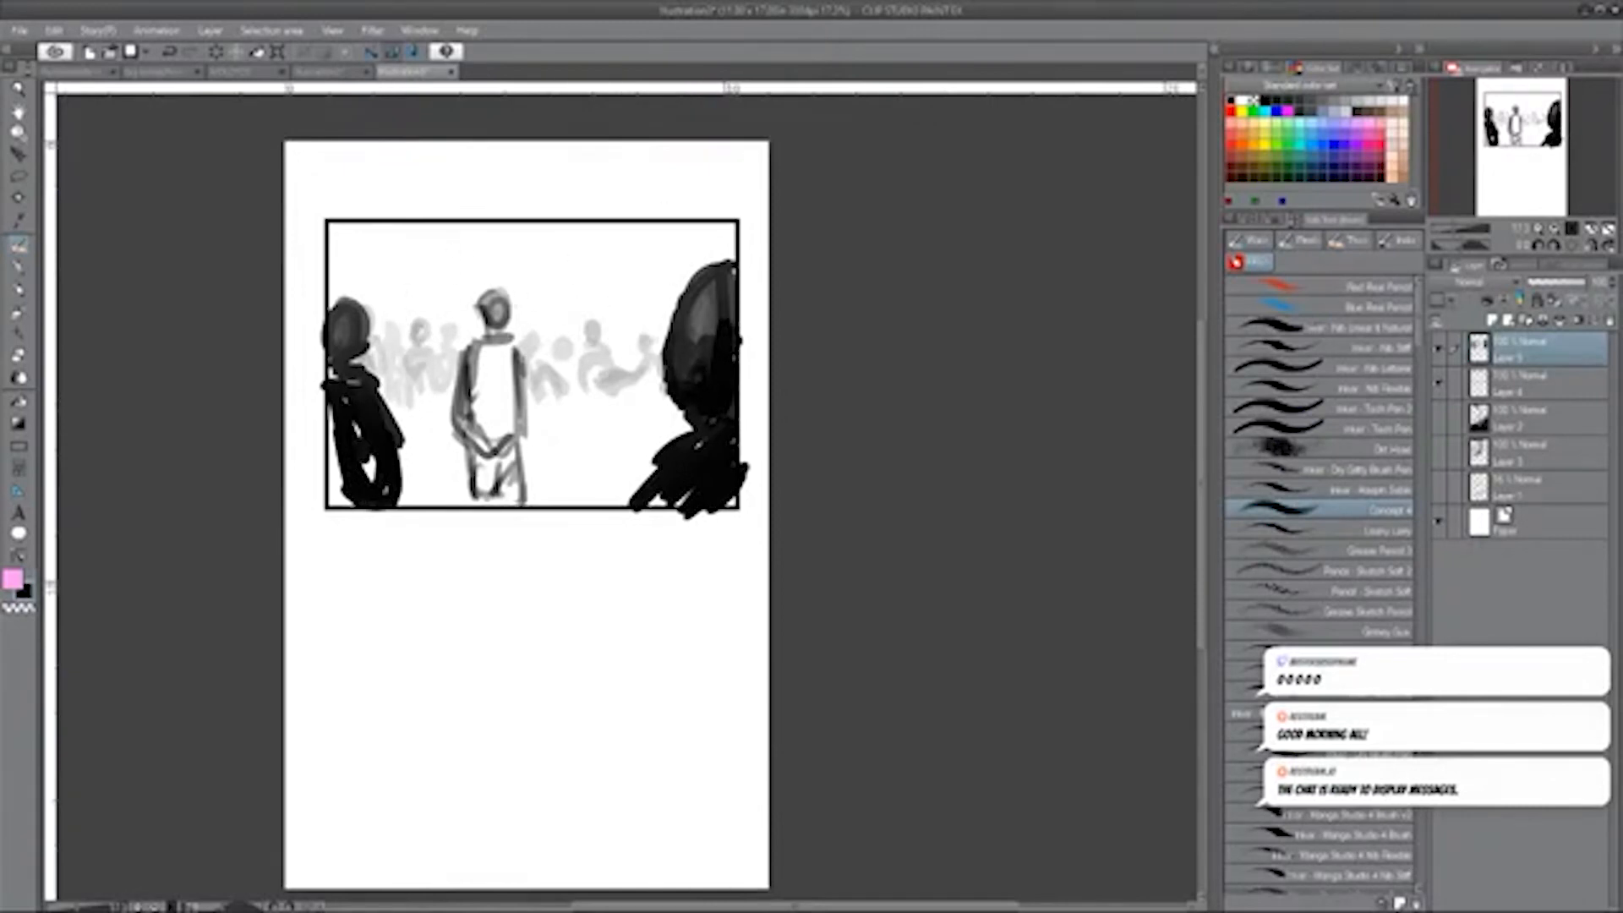
drag(372, 436, 323, 495)
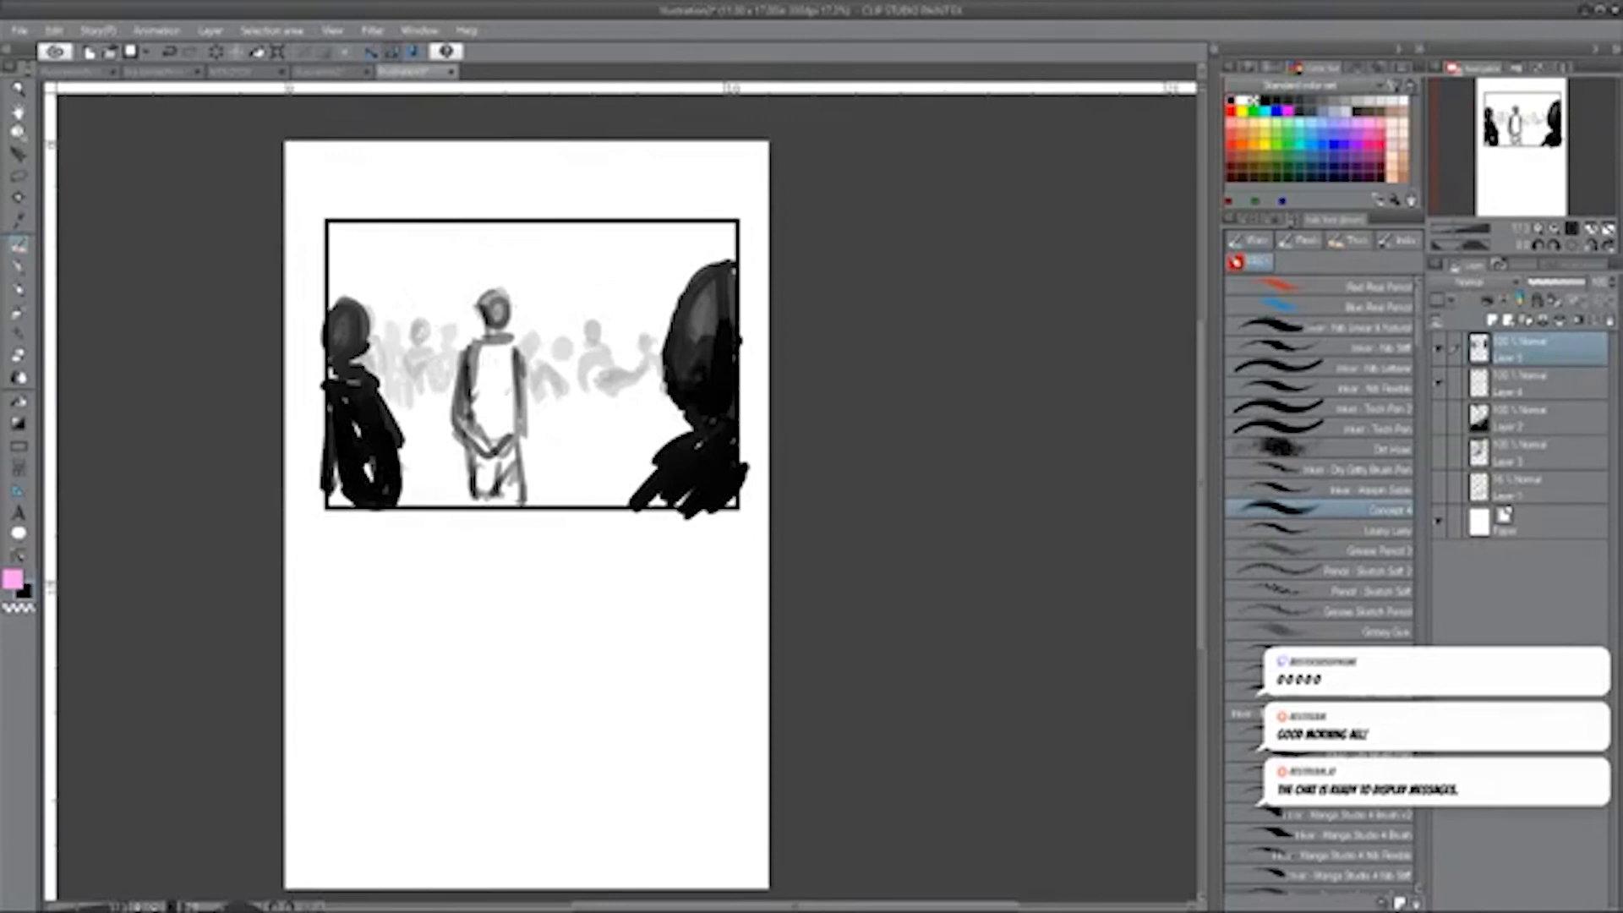
Paint mid-grey figures between the central figure and the right-hand foreground head.
mouse_move(626, 334)
mouse_down()
mouse_move(635, 445)
mouse_move(631, 369)
mouse_move(607, 429)
mouse_move(658, 414)
mouse_move(637, 479)
mouse_up()
drag(575, 330, 596, 446)
drag(520, 343, 507, 376)
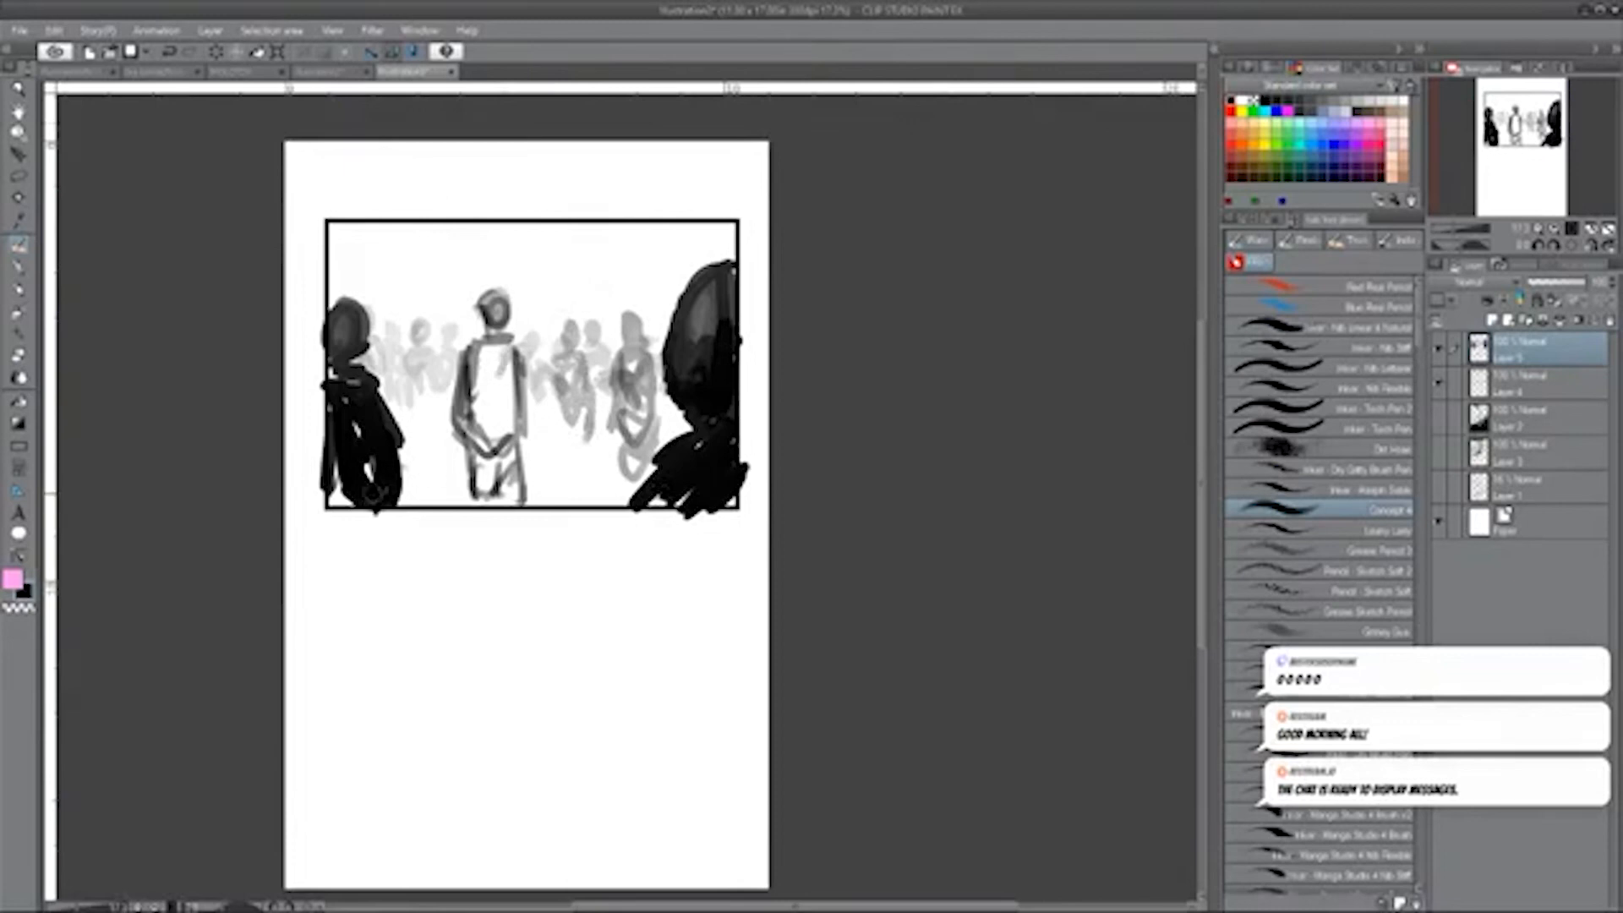
Darken the right-hand foreground head and add shading strokes to the central figure's torso.
key(space)
drag(886, 265, 749, 330)
key(ctrl+space)
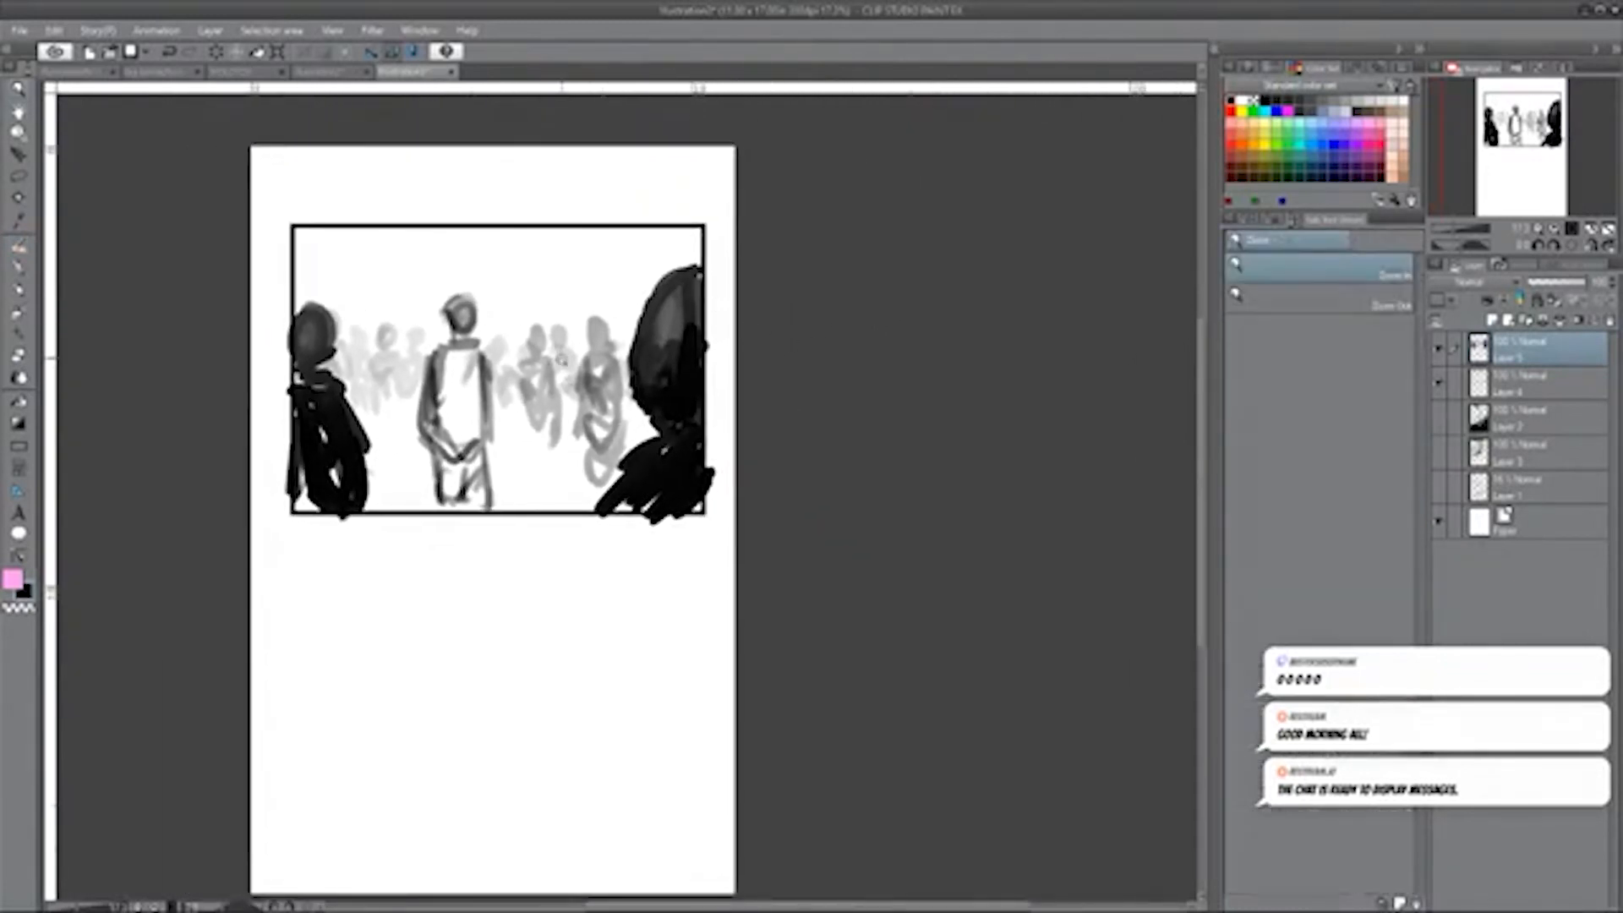
mouse_move(550, 359)
mouse_down()
mouse_move(517, 360)
mouse_move(570, 359)
mouse_up()
key(space)
mouse_move(768, 356)
mouse_down()
mouse_move(824, 368)
mouse_move(840, 327)
mouse_move(873, 329)
mouse_move(844, 344)
mouse_up()
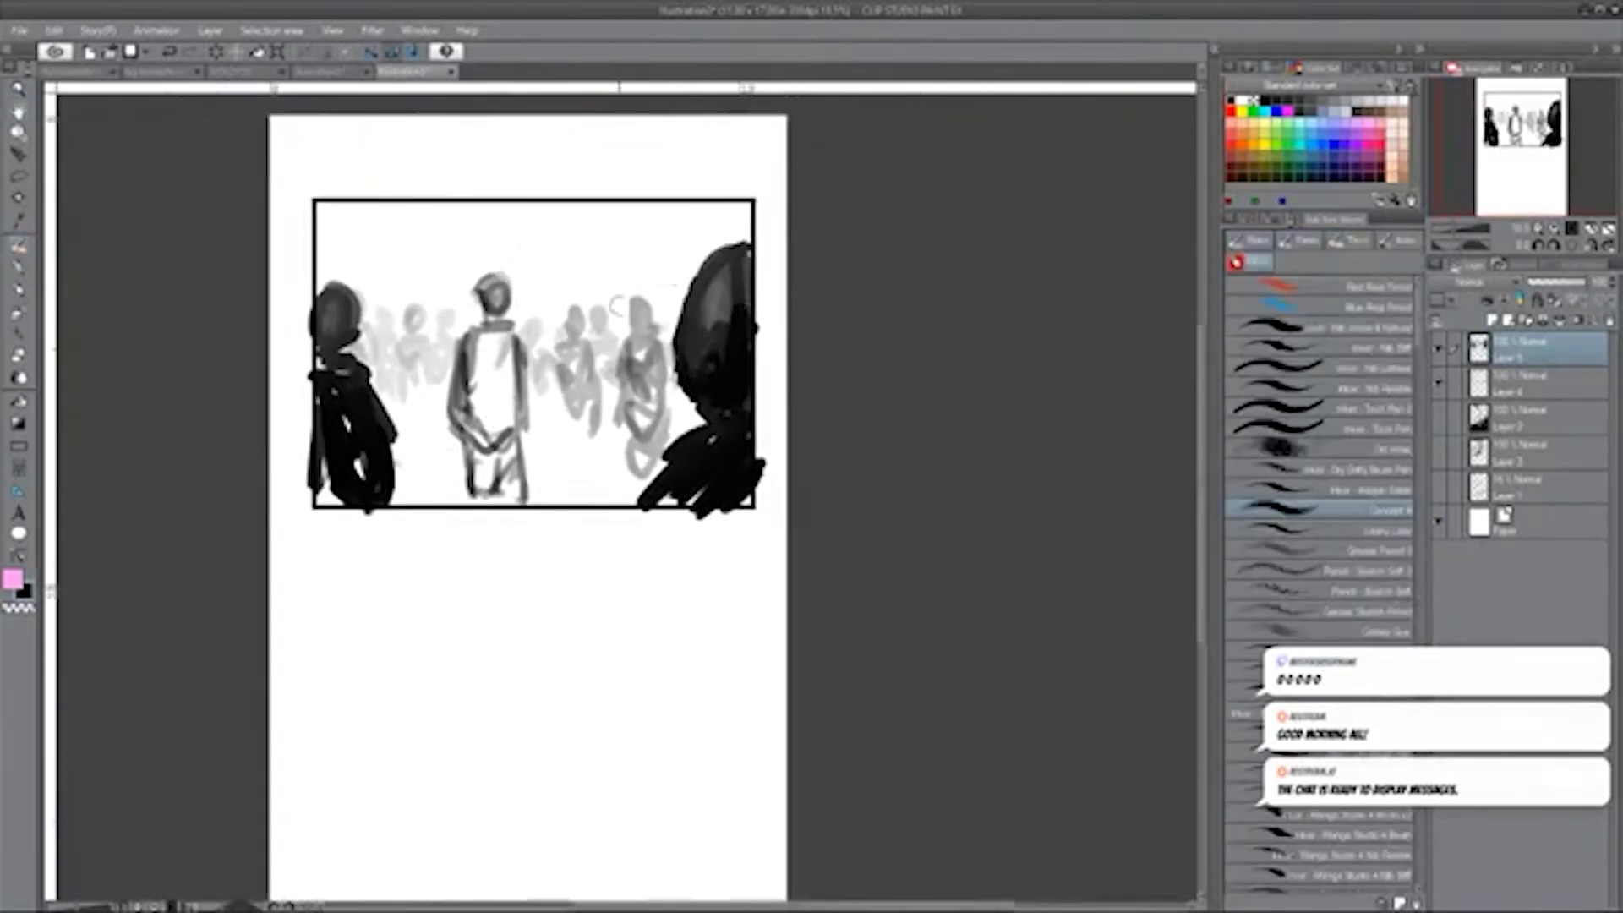
mouse_move(751, 247)
mouse_down()
mouse_move(691, 378)
mouse_move(702, 404)
mouse_move(715, 285)
mouse_move(736, 252)
mouse_up()
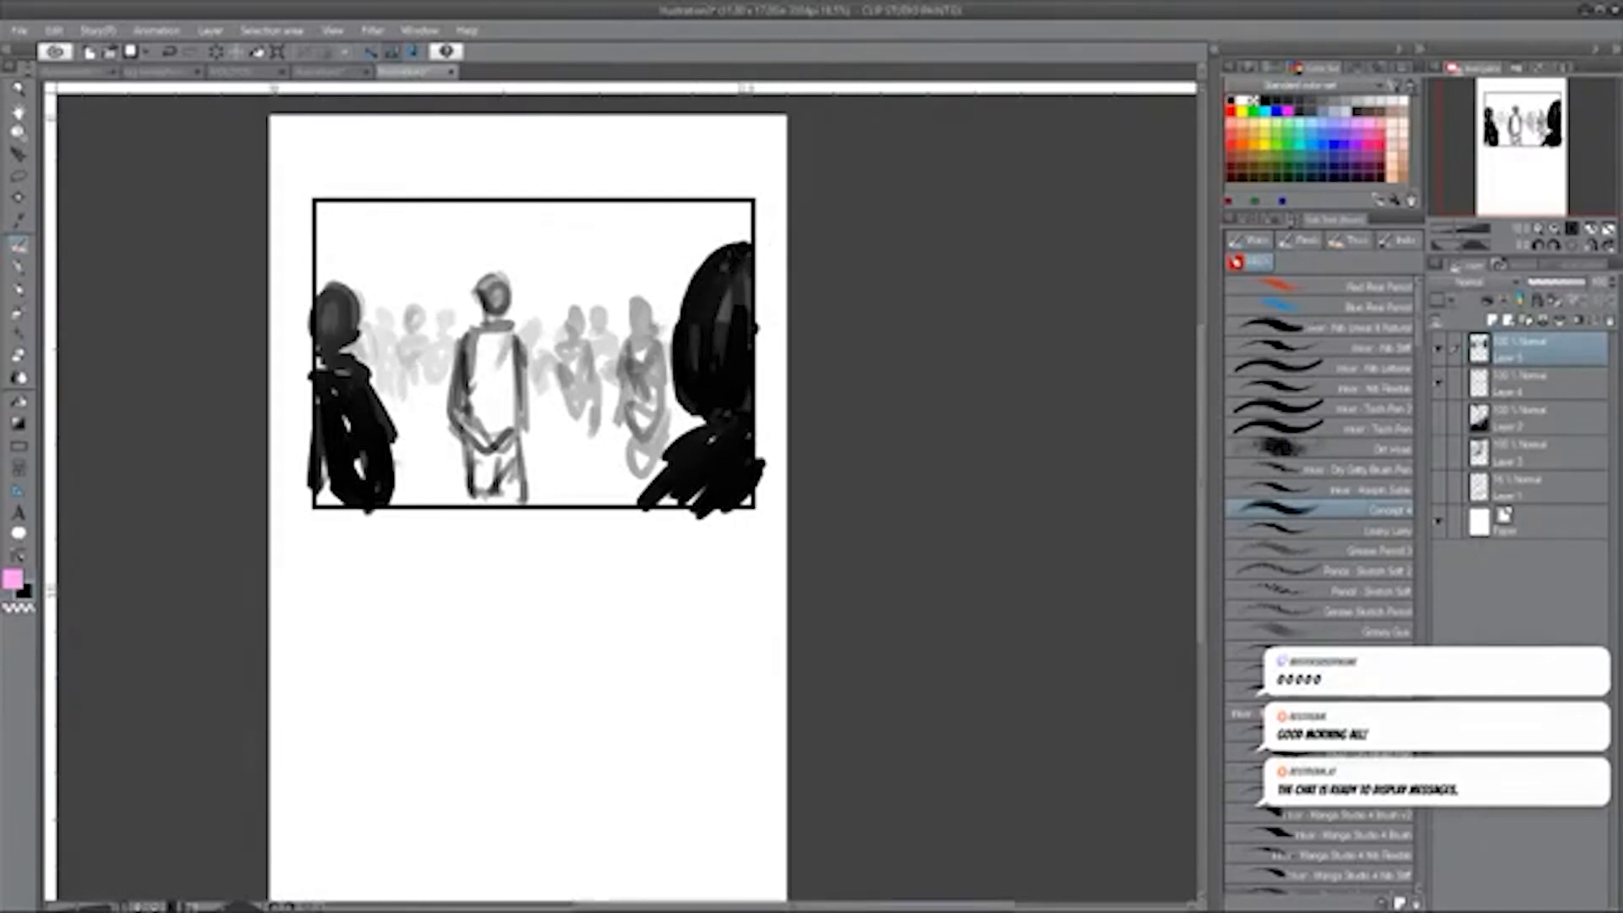
drag(521, 342, 529, 414)
mouse_move(482, 325)
mouse_down()
mouse_move(499, 345)
mouse_move(497, 409)
mouse_move(473, 423)
mouse_up()
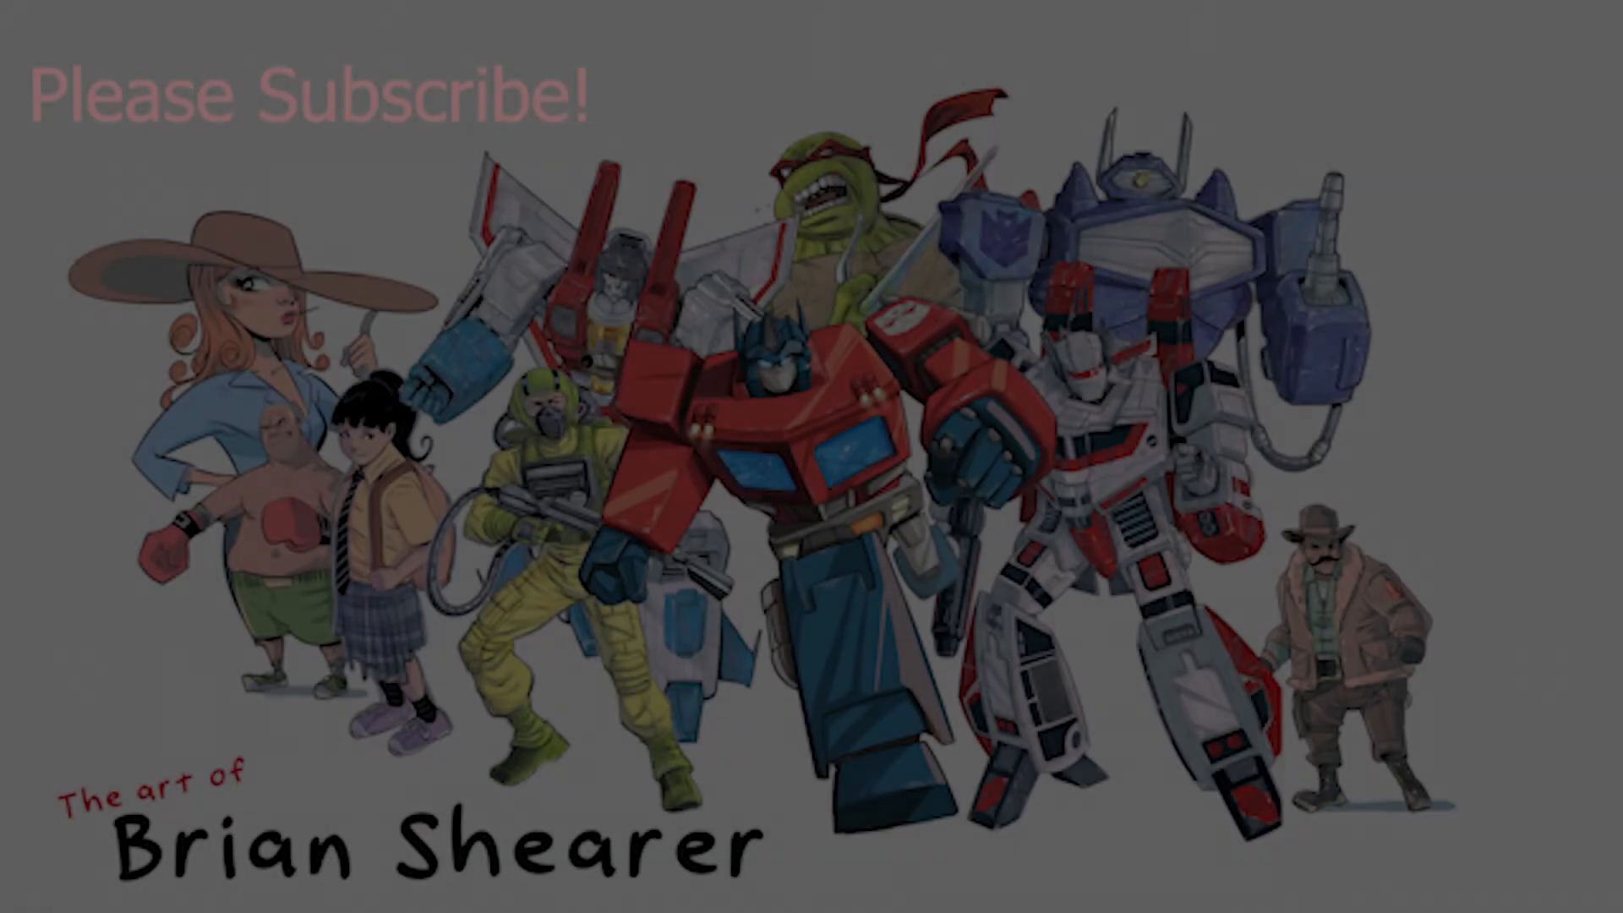